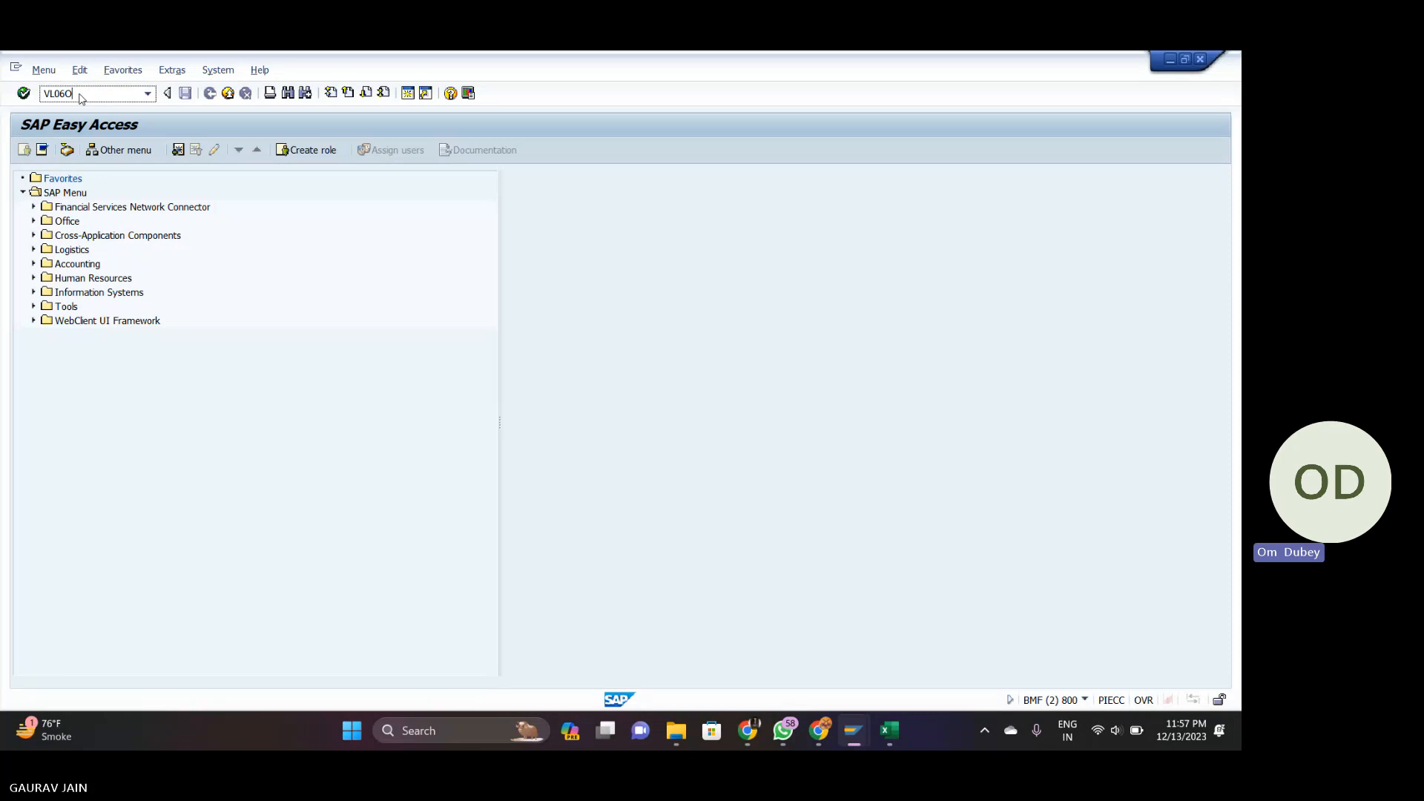
Open the outbound deliveries list selection from transaction VL06O and set the planned goods movement start date to 13.11.2023.
key(Return)
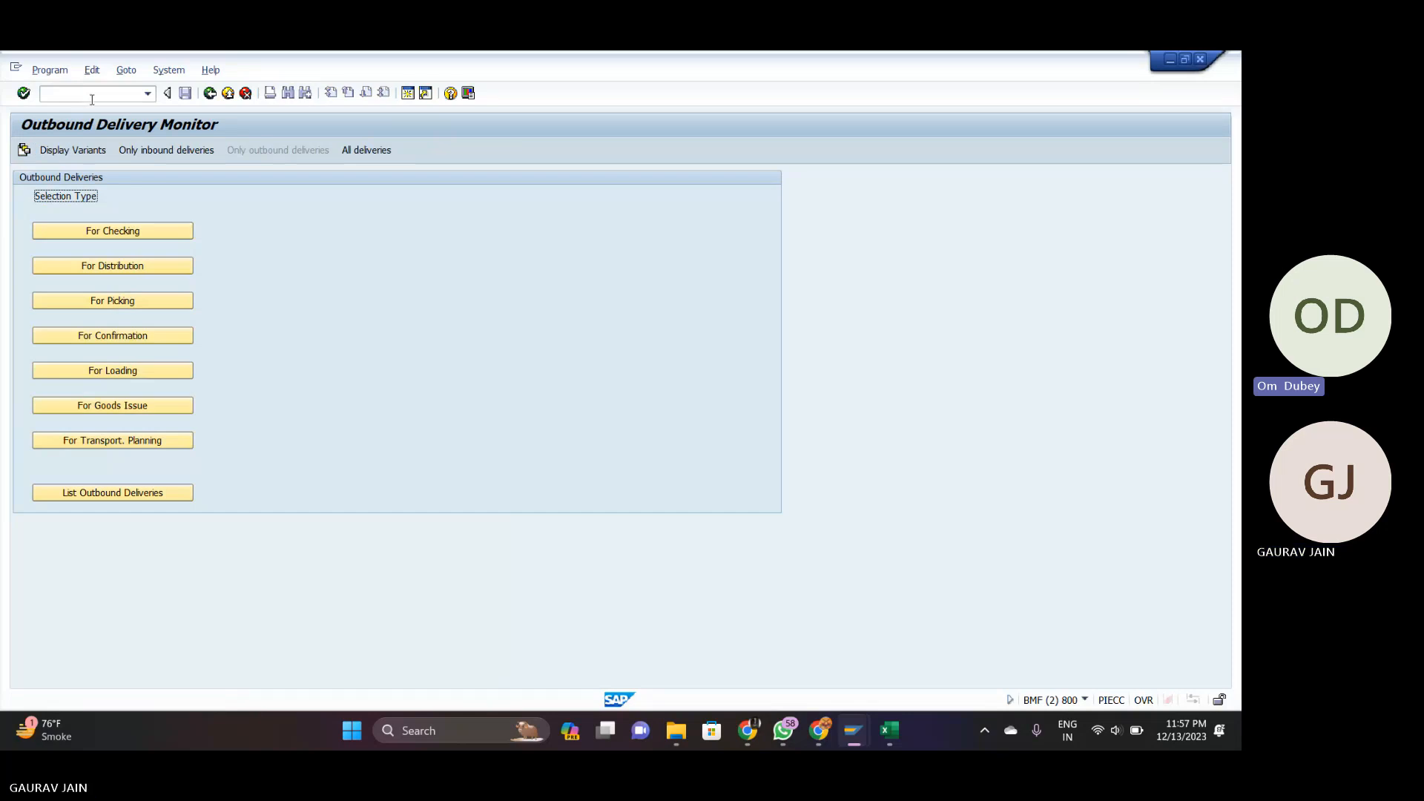
click(140, 497)
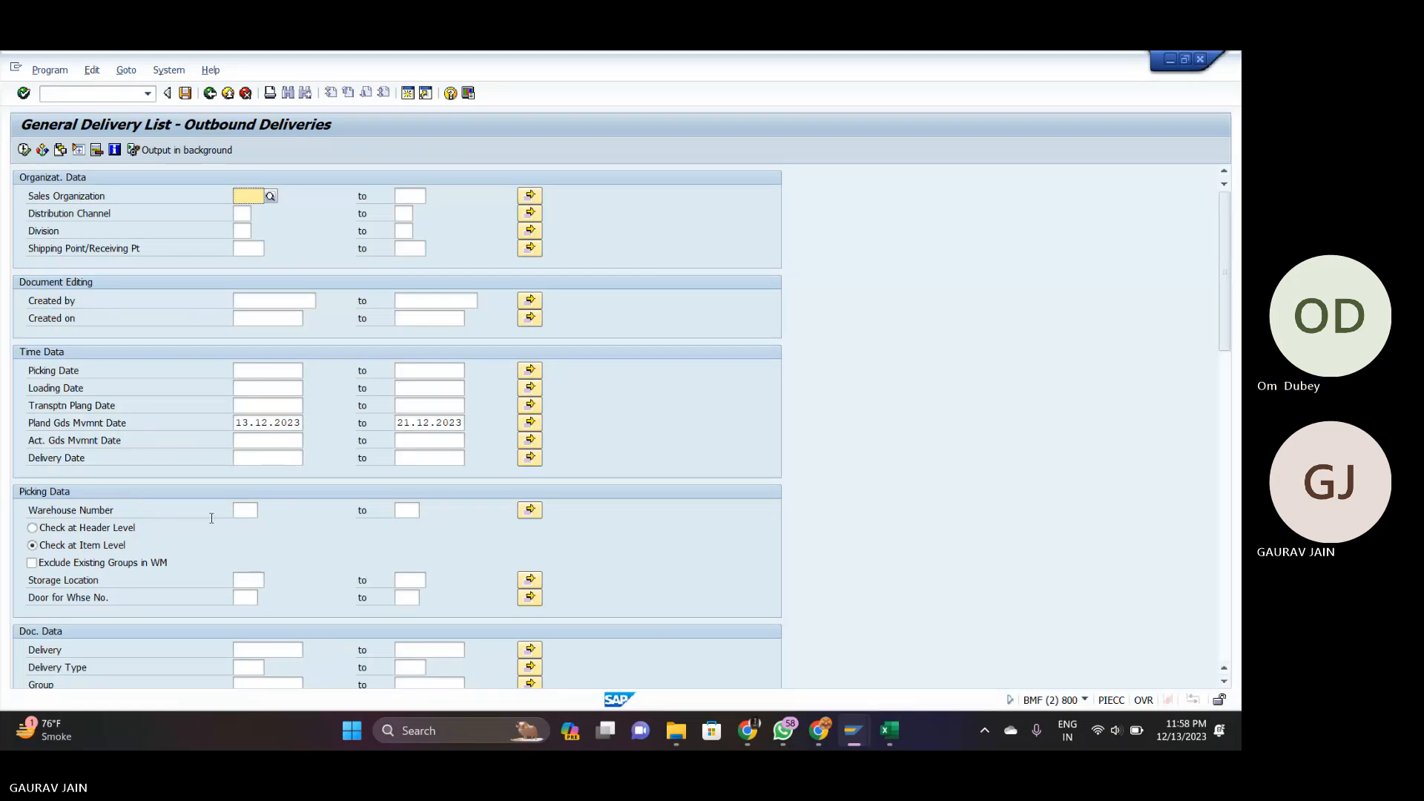
scroll(211, 523, down, 1)
scroll(214, 537, down, 2)
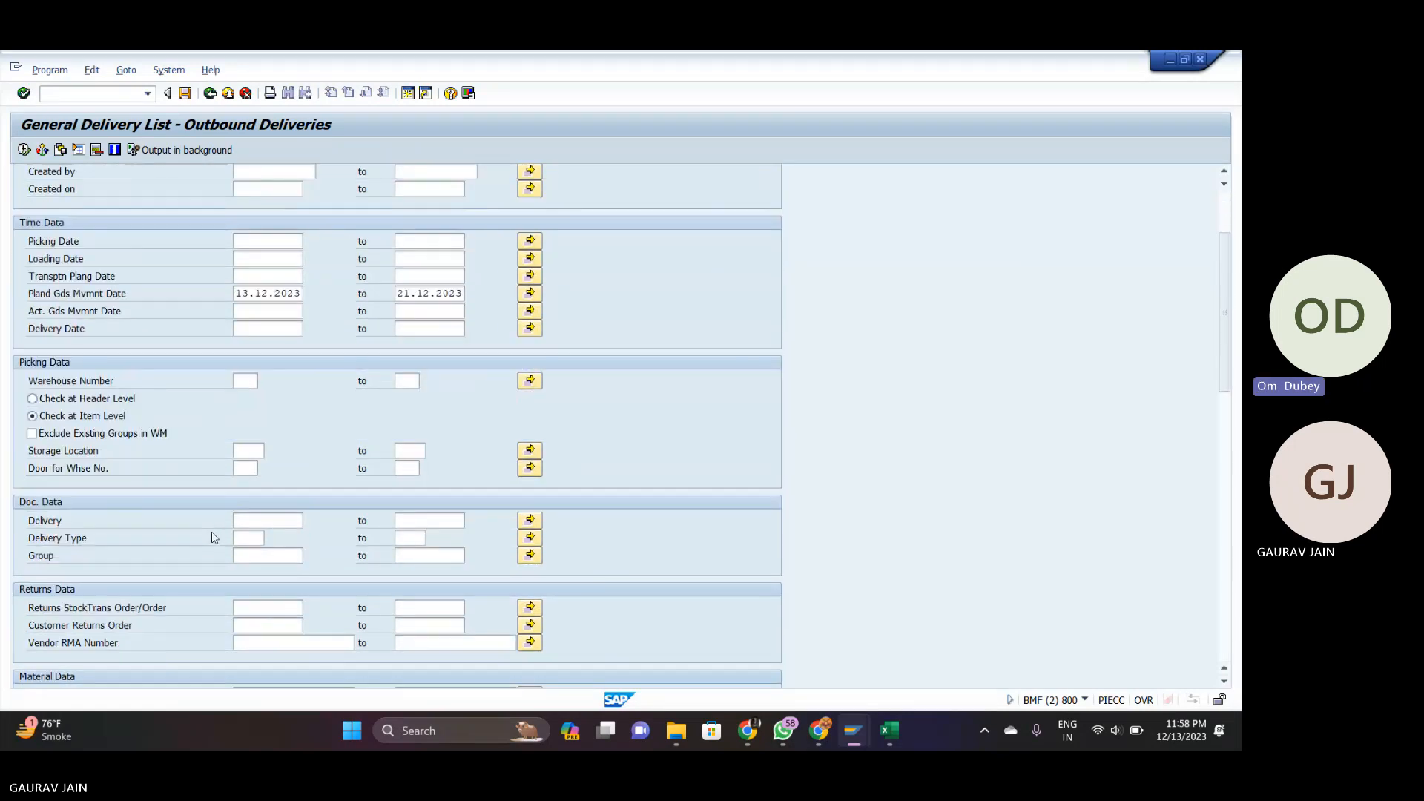
scroll(212, 537, down, 1)
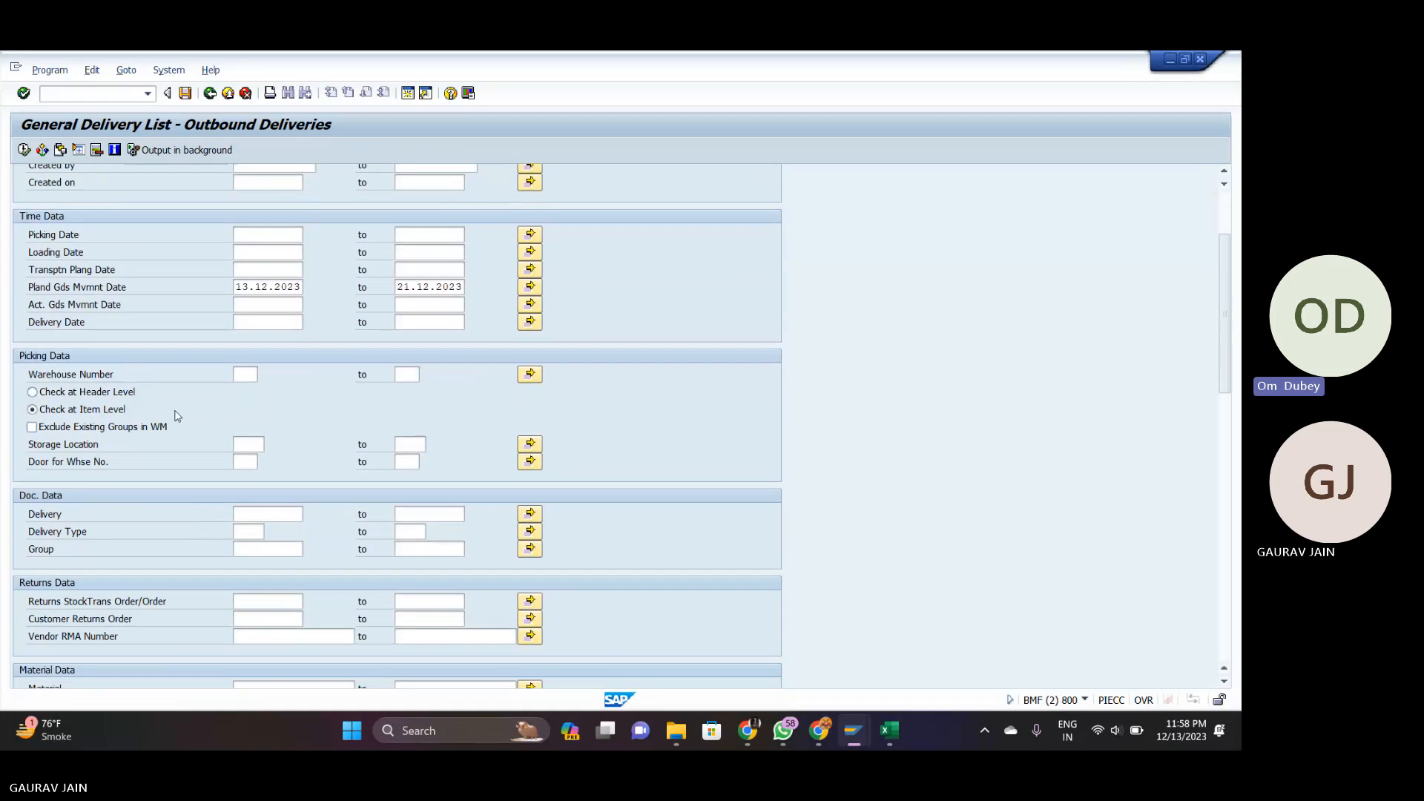
click(264, 288)
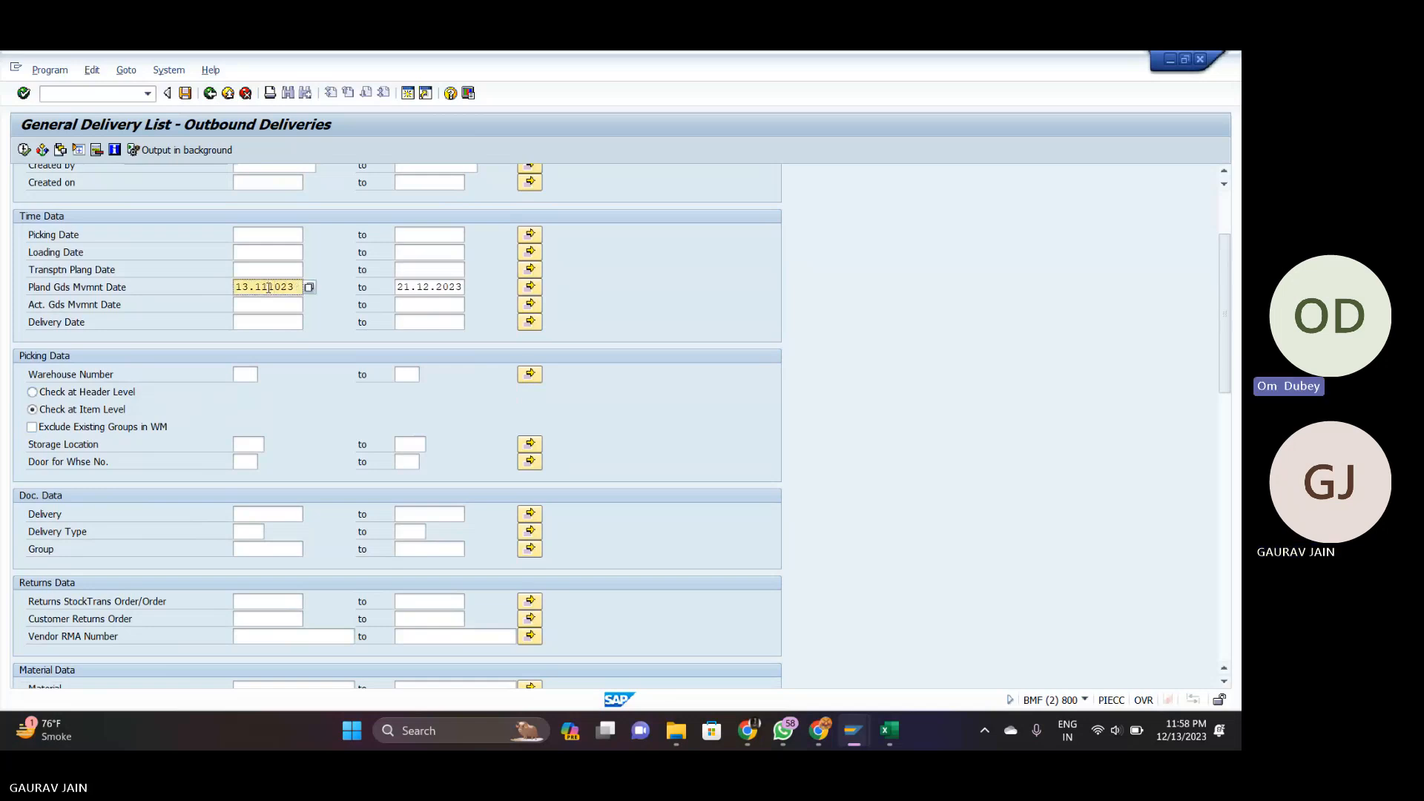
key(Delete)
key(Delete)
text(20)
Set the overall picking status to A (Not yet processed) and run the outbound delivery list.
scroll(623, 462, down, 1)
scroll(622, 463, down, 8)
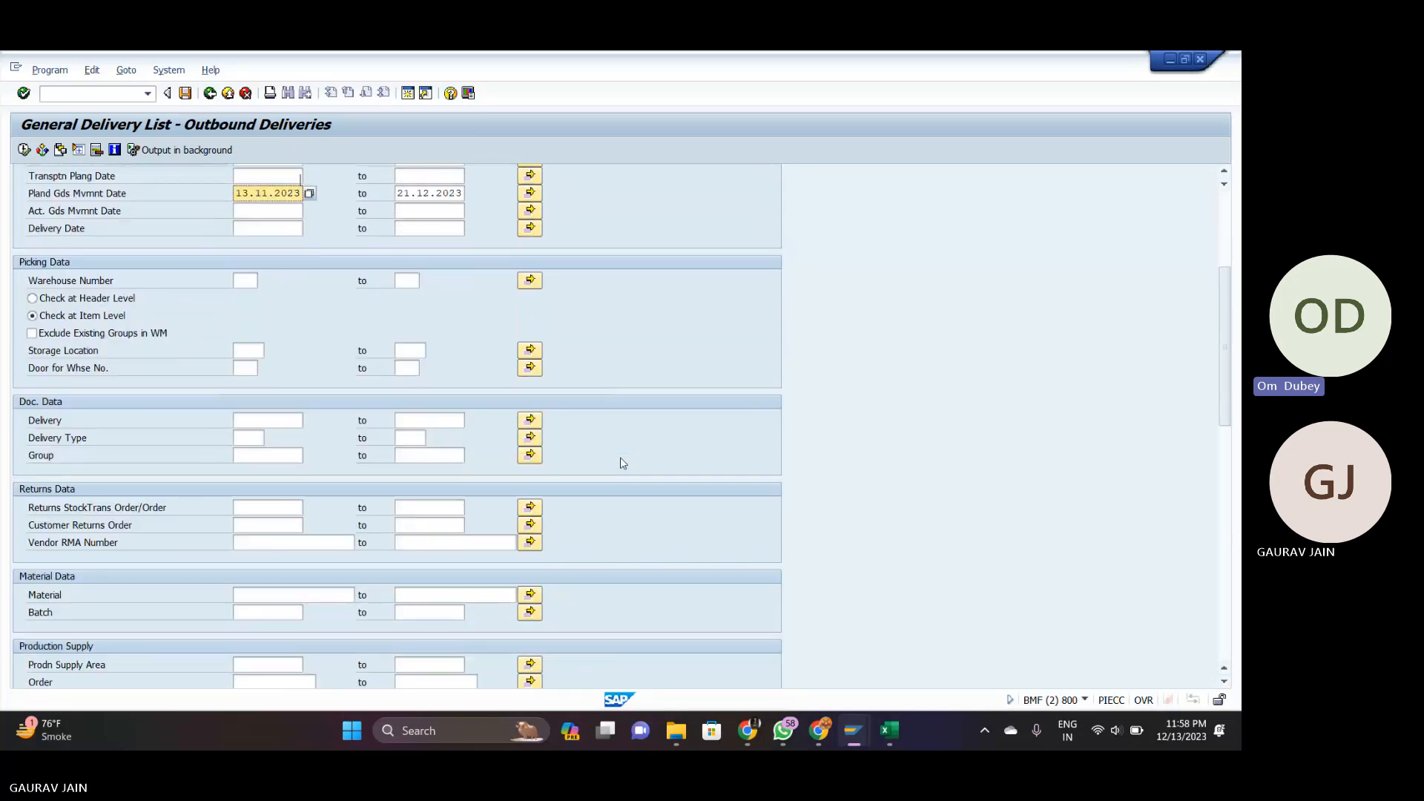
scroll(623, 462, down, 3)
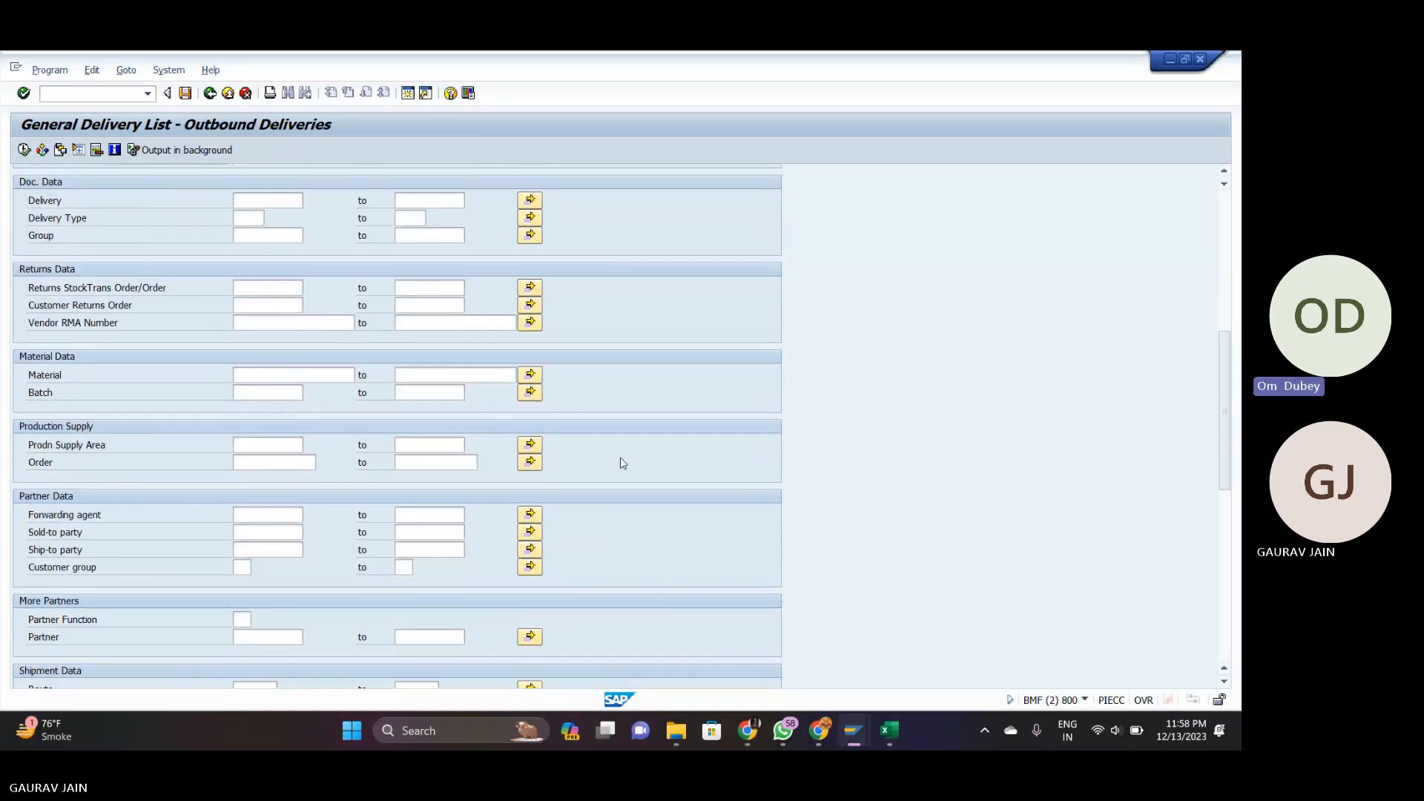
scroll(623, 463, down, 10)
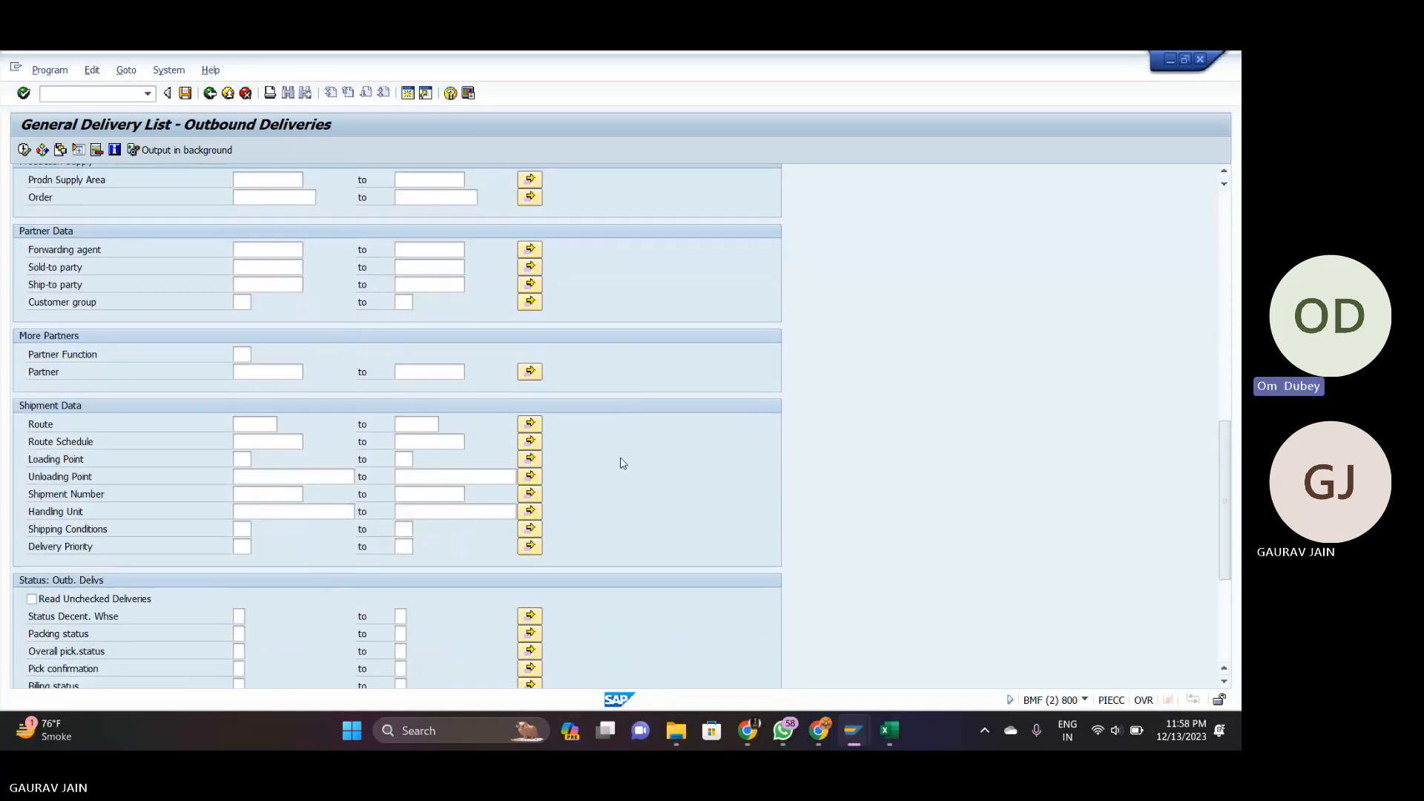
scroll(622, 462, down, 8)
scroll(623, 463, down, 2)
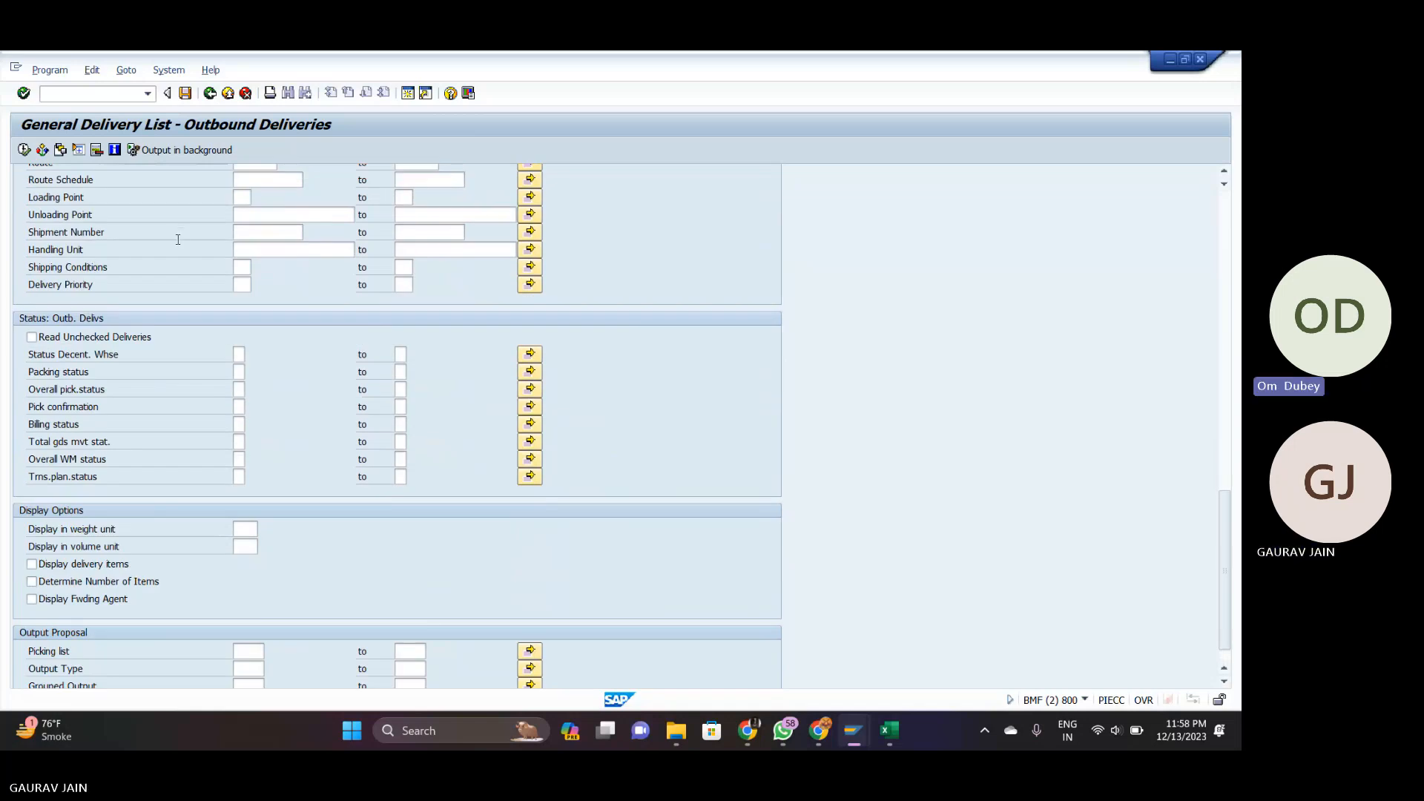
scroll(178, 239, up, 2)
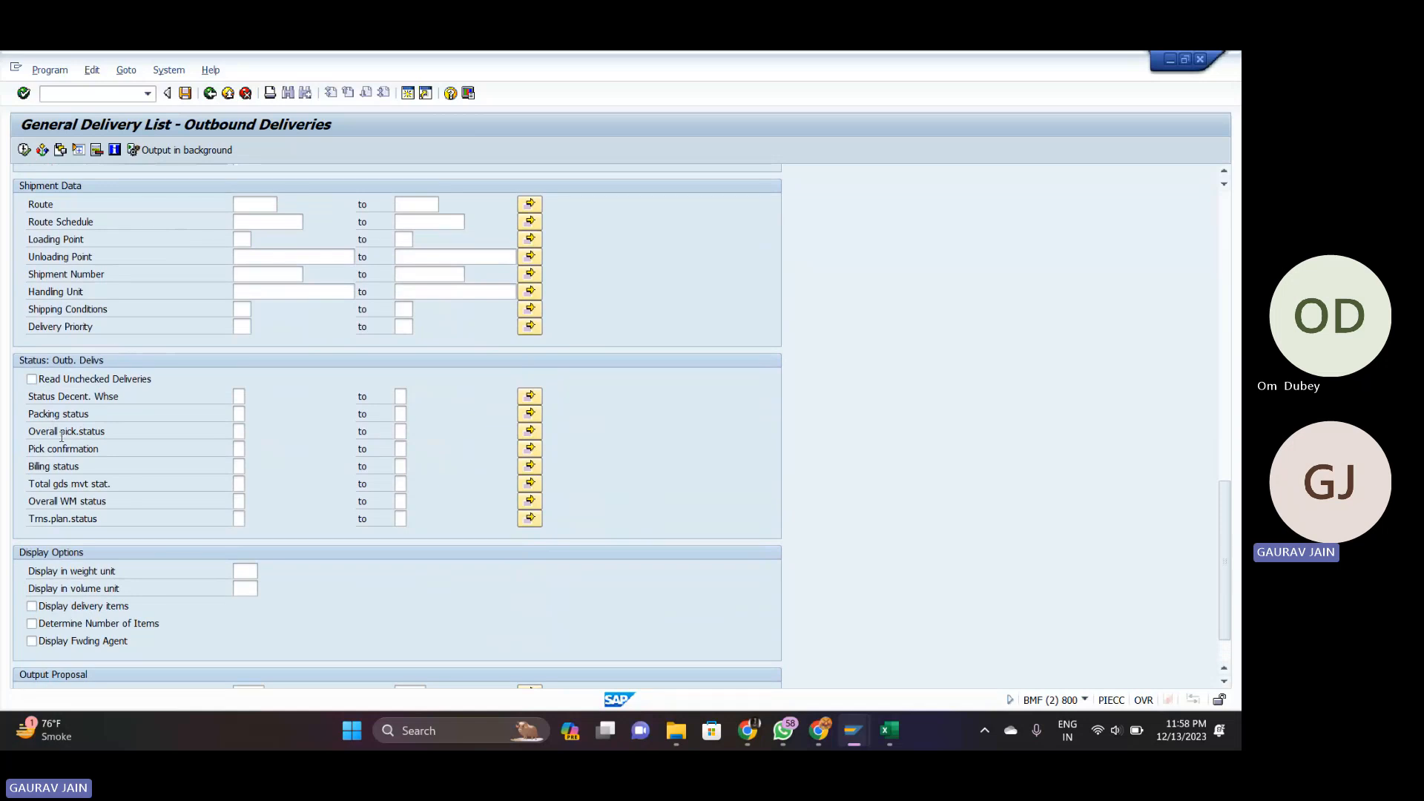
click(238, 431)
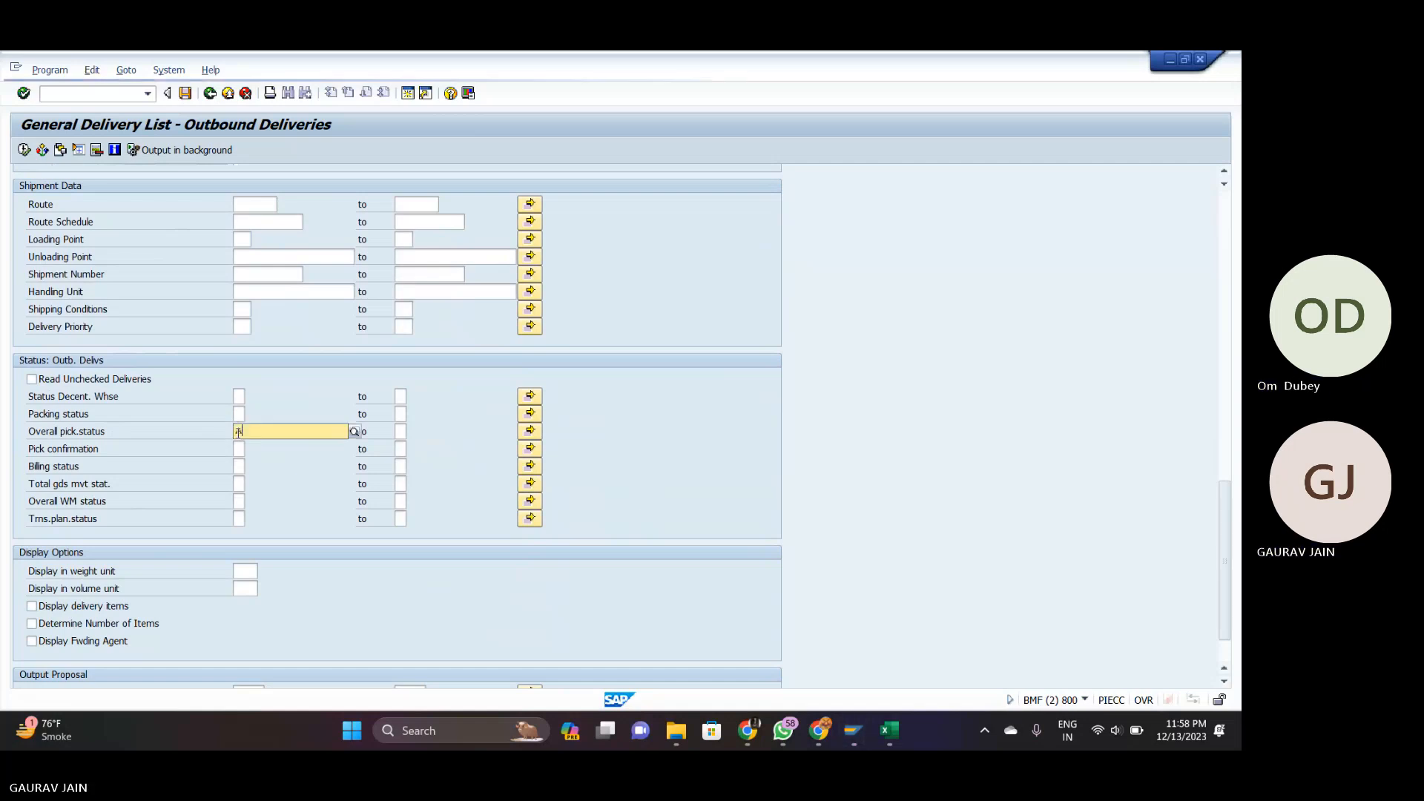
key(F4)
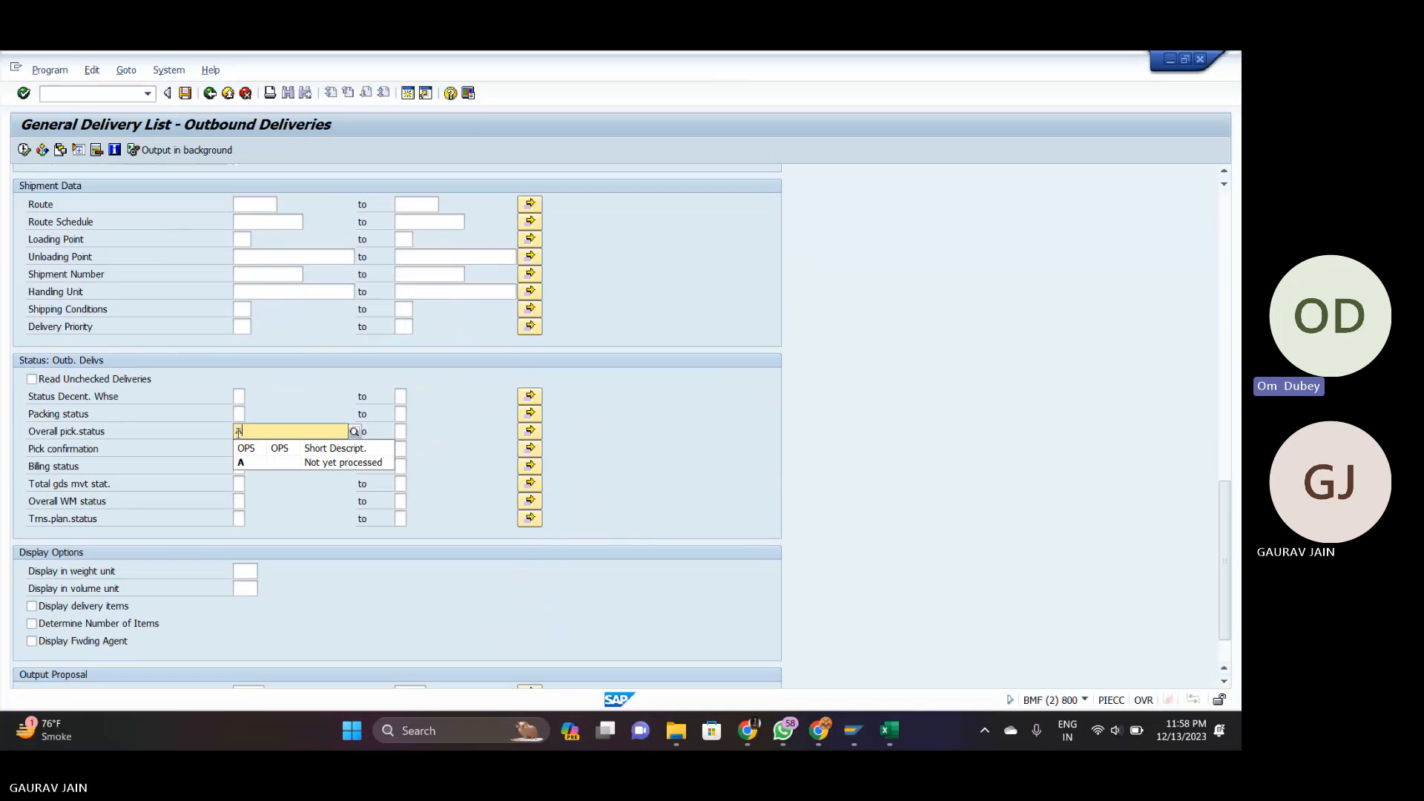
text(A)
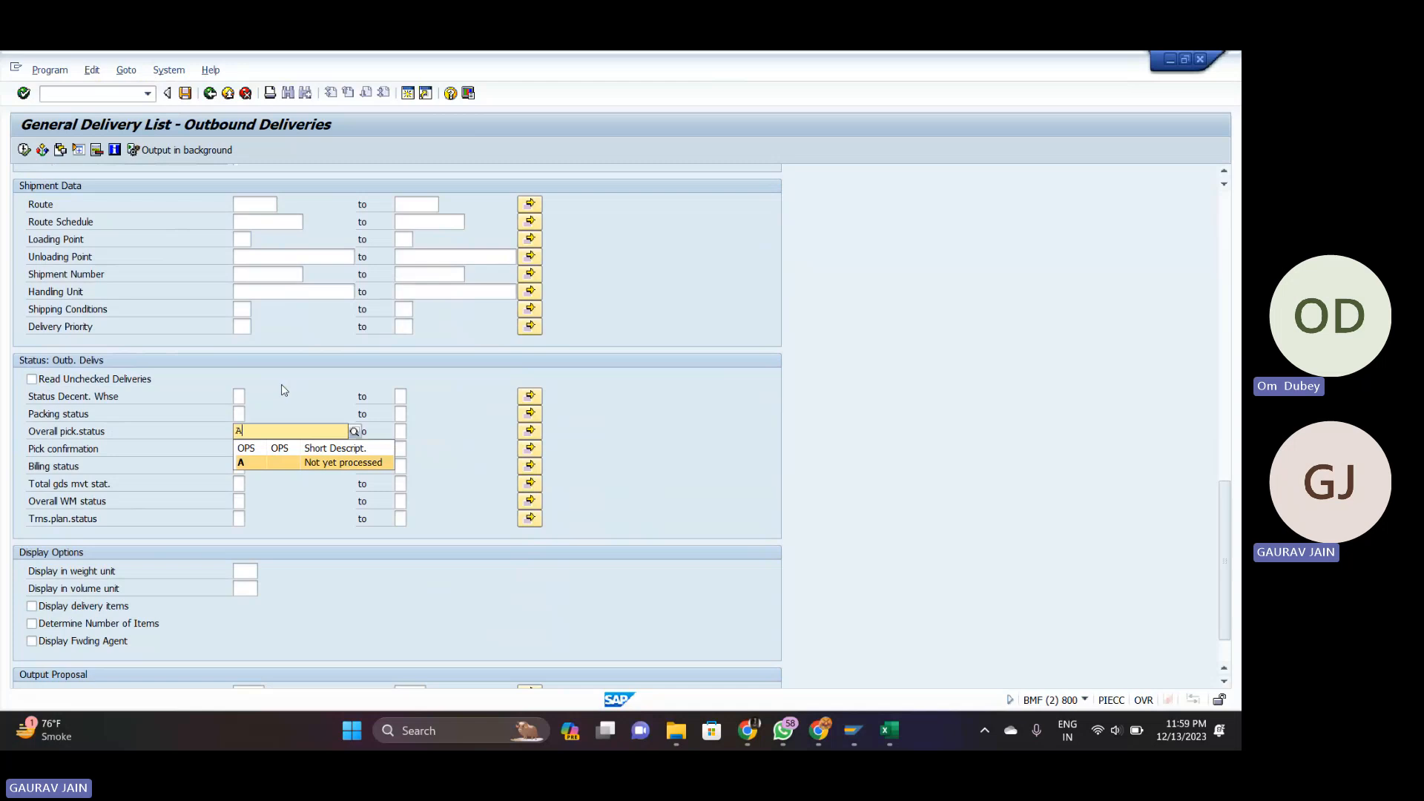
key(Return)
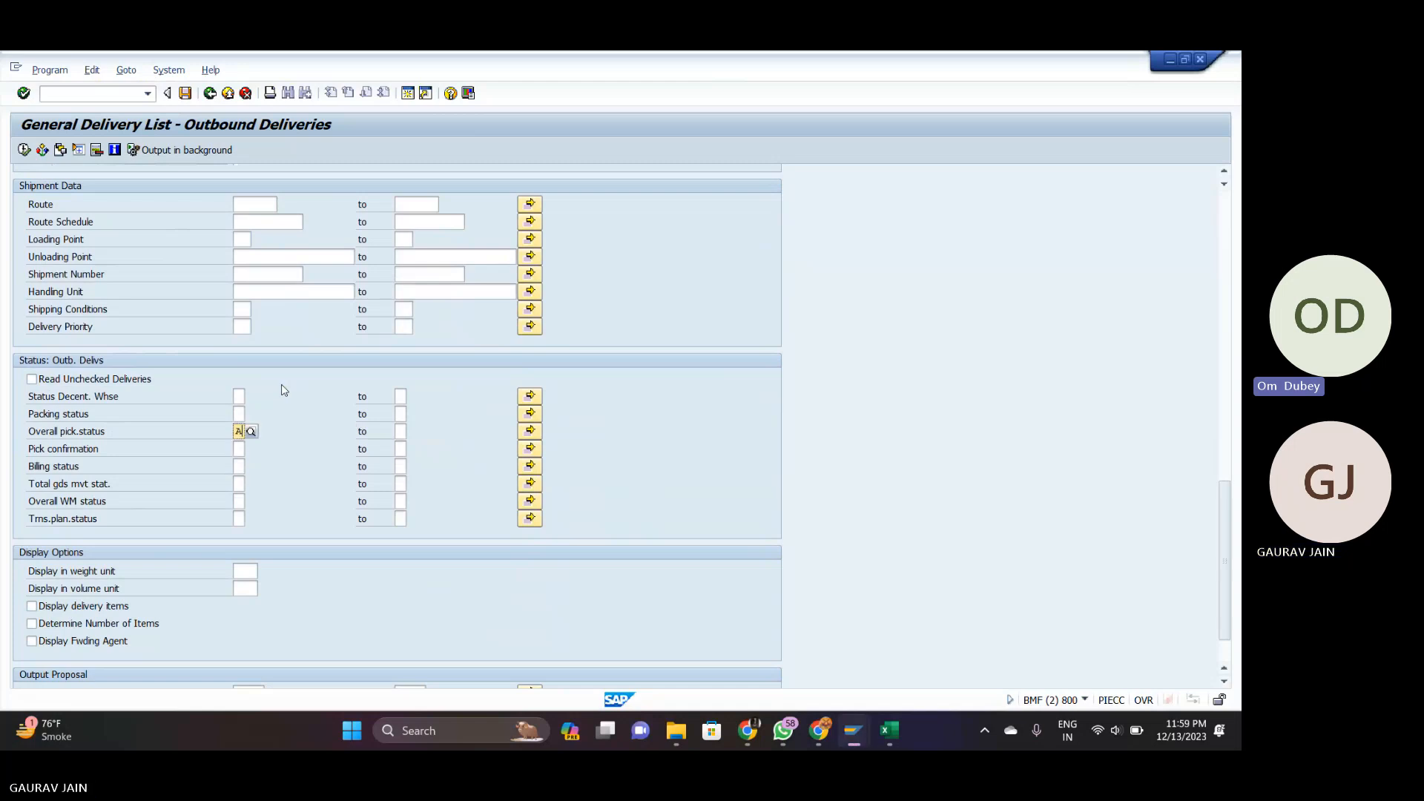
key(F8)
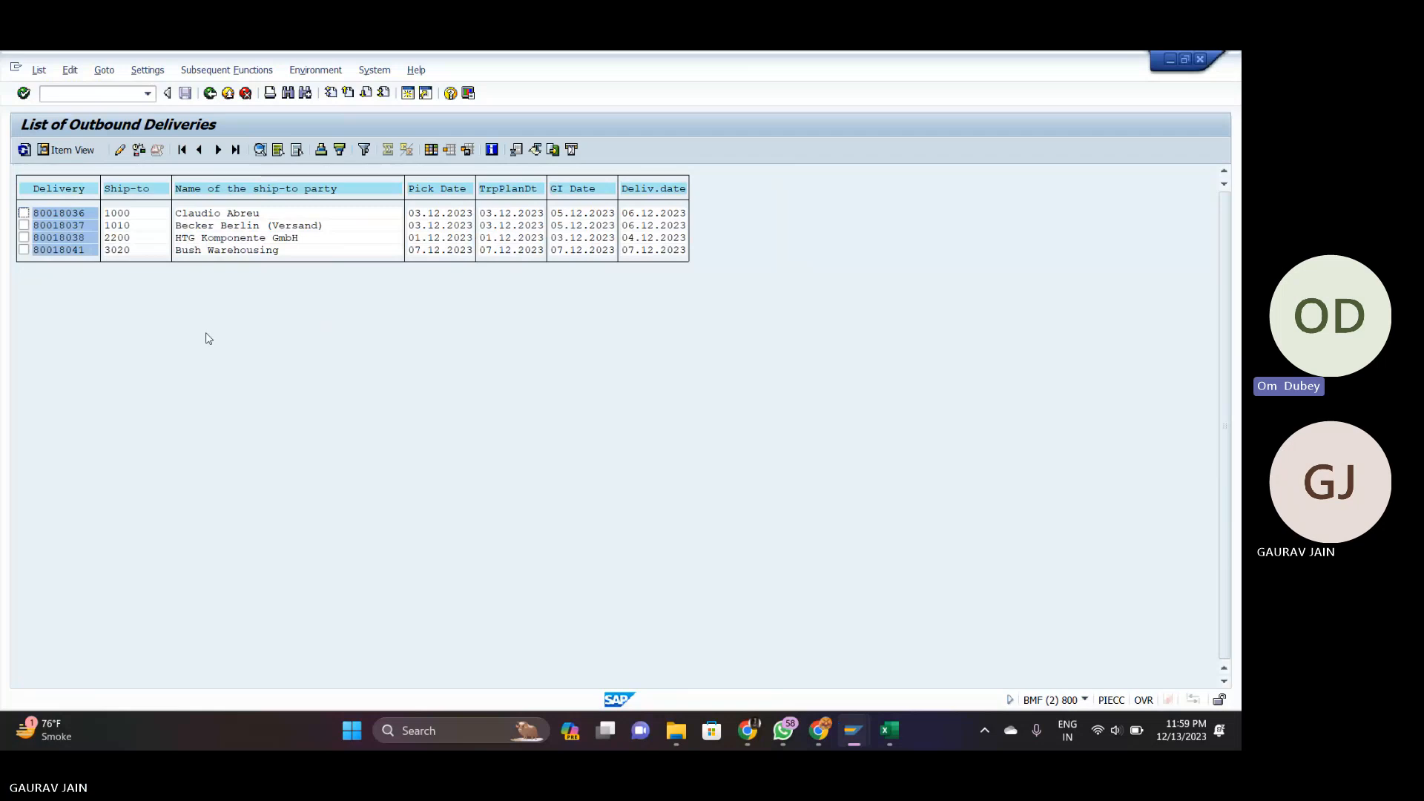
Open the picking data of the first listed delivery in change mode.
click(61, 215)
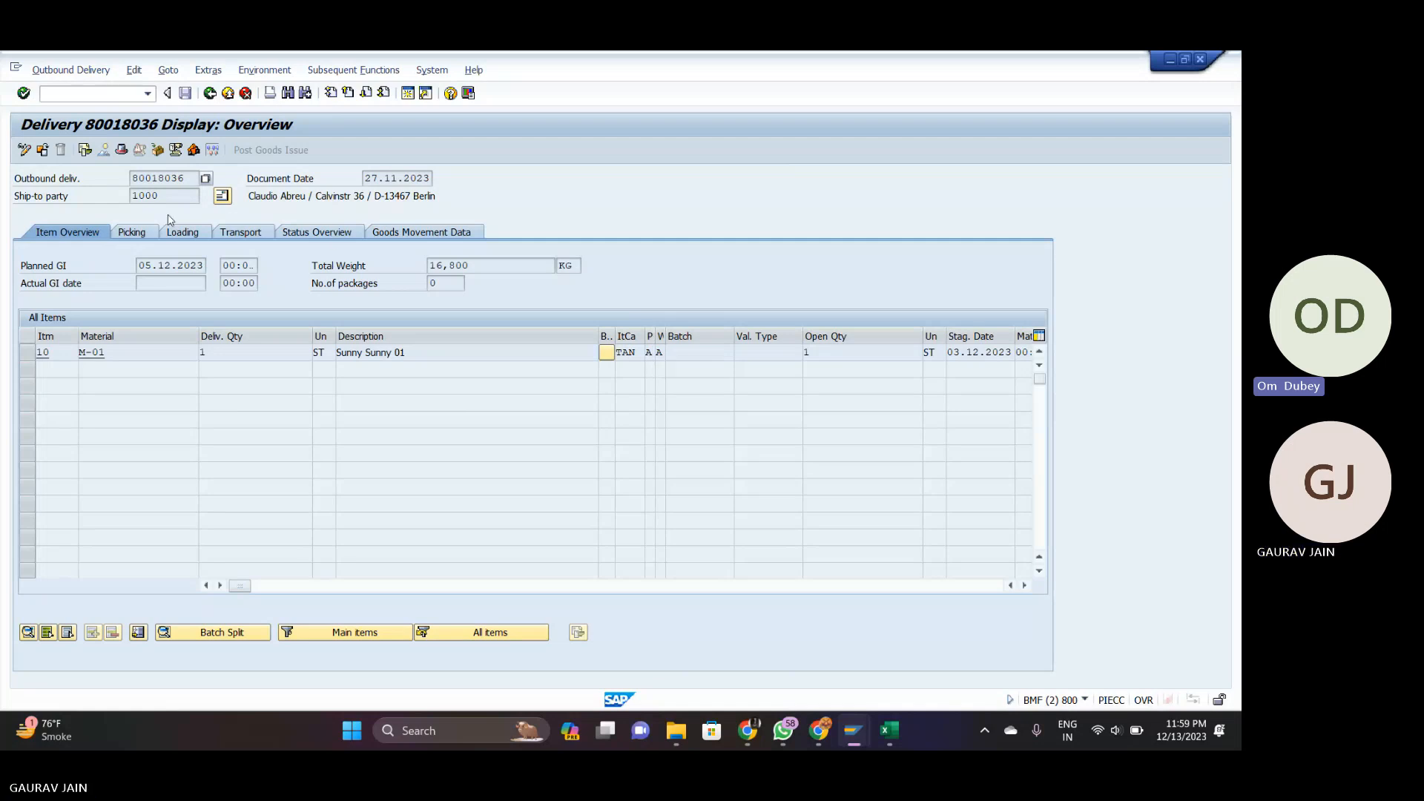
click(145, 229)
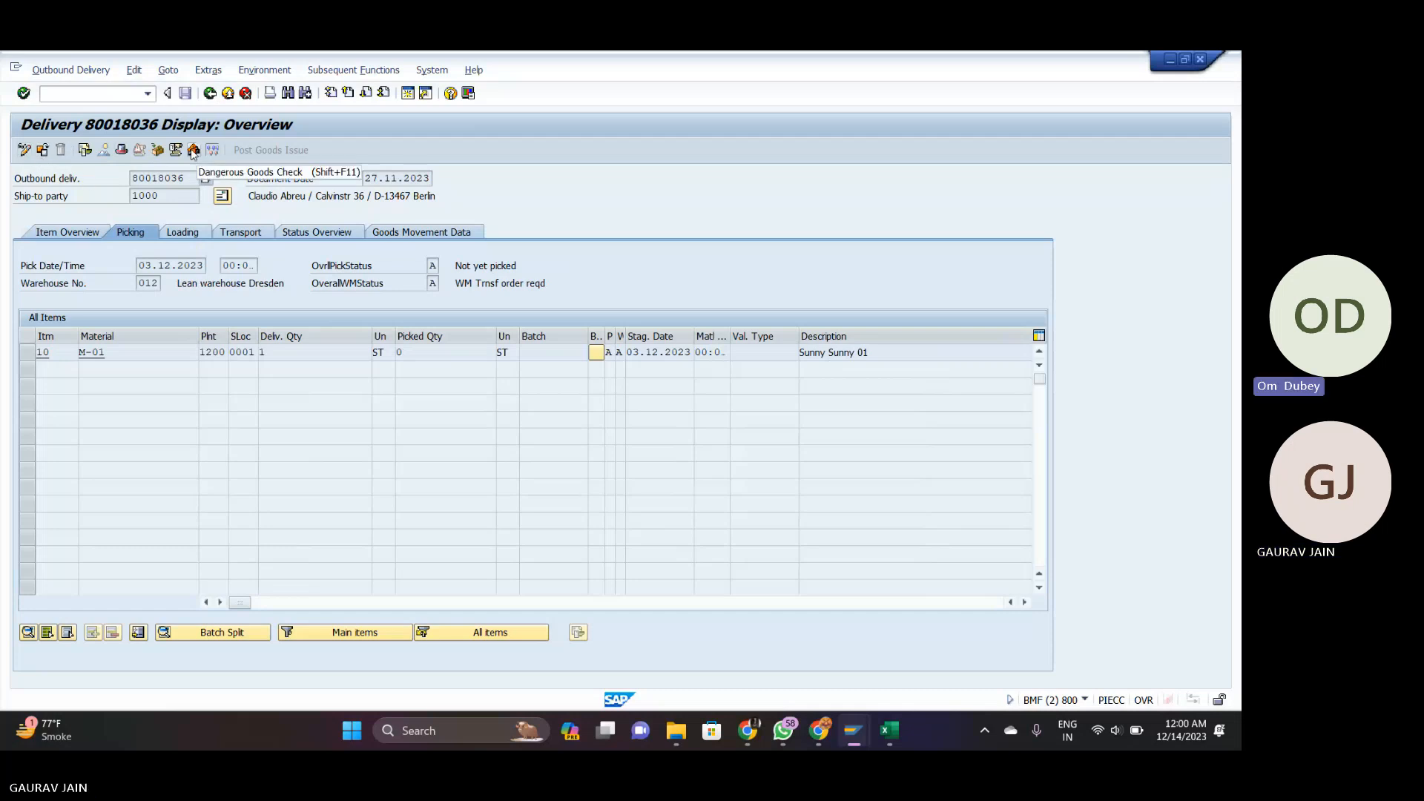
click(24, 150)
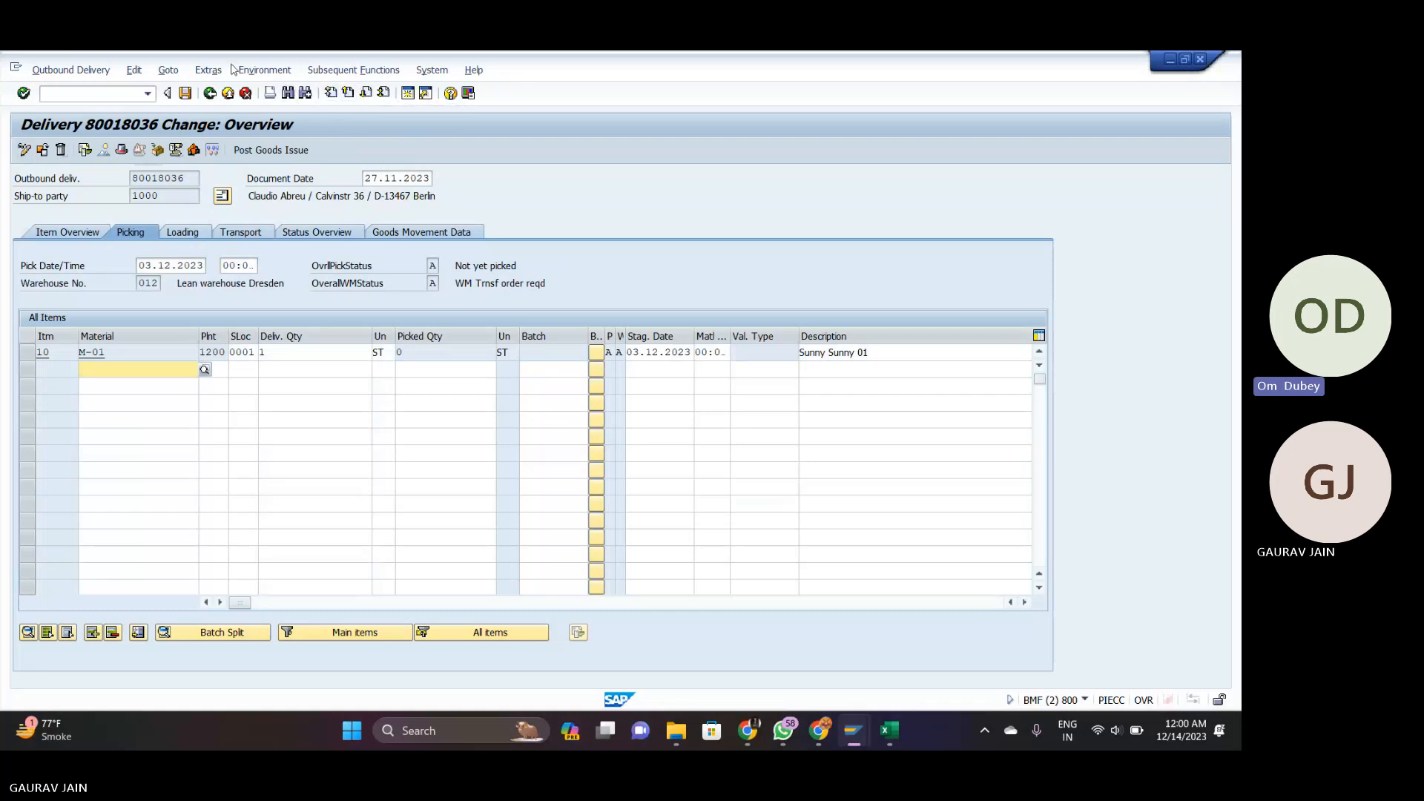
Check the delivery's subsequent functions and its document flow, and return to the delivery.
click(351, 72)
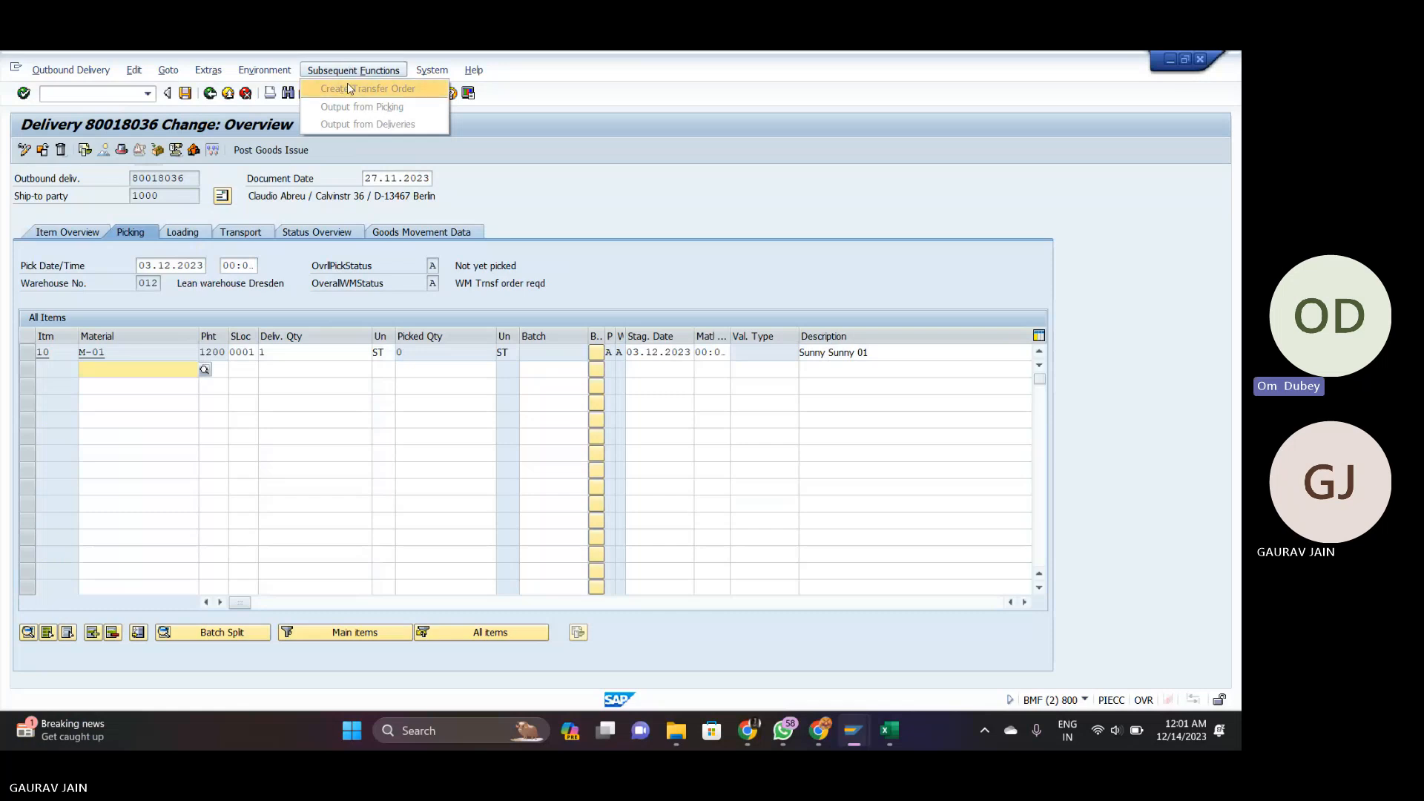
click(346, 70)
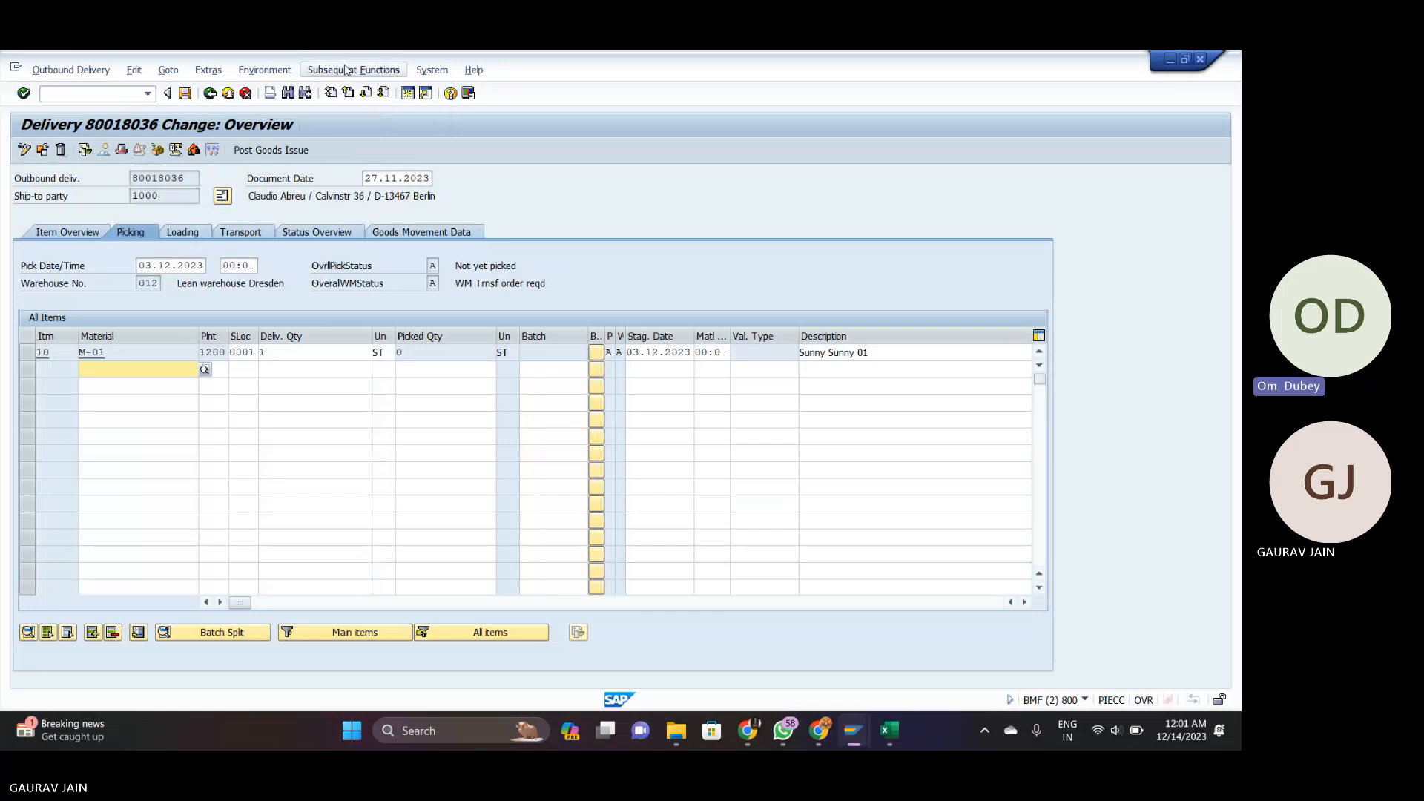
click(86, 151)
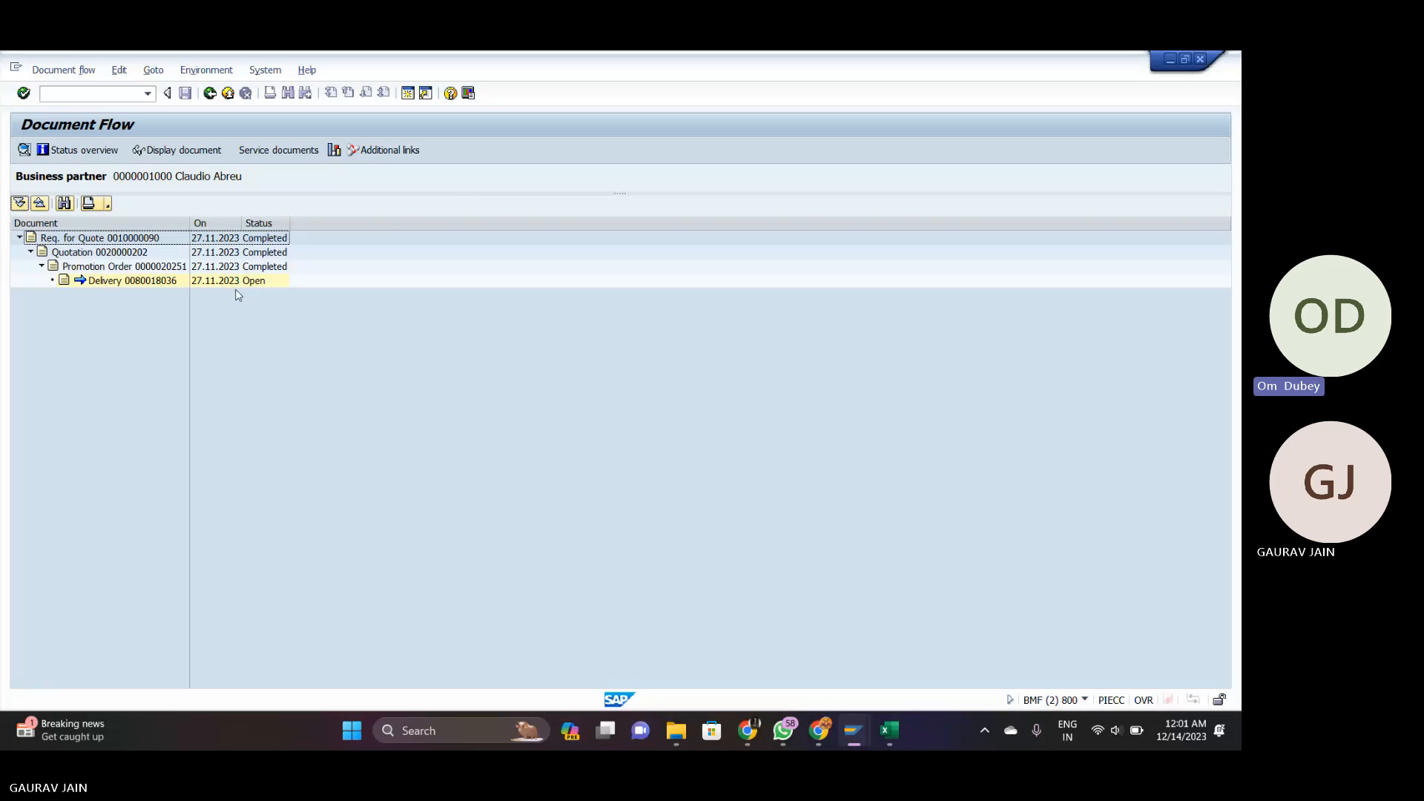
key(F3)
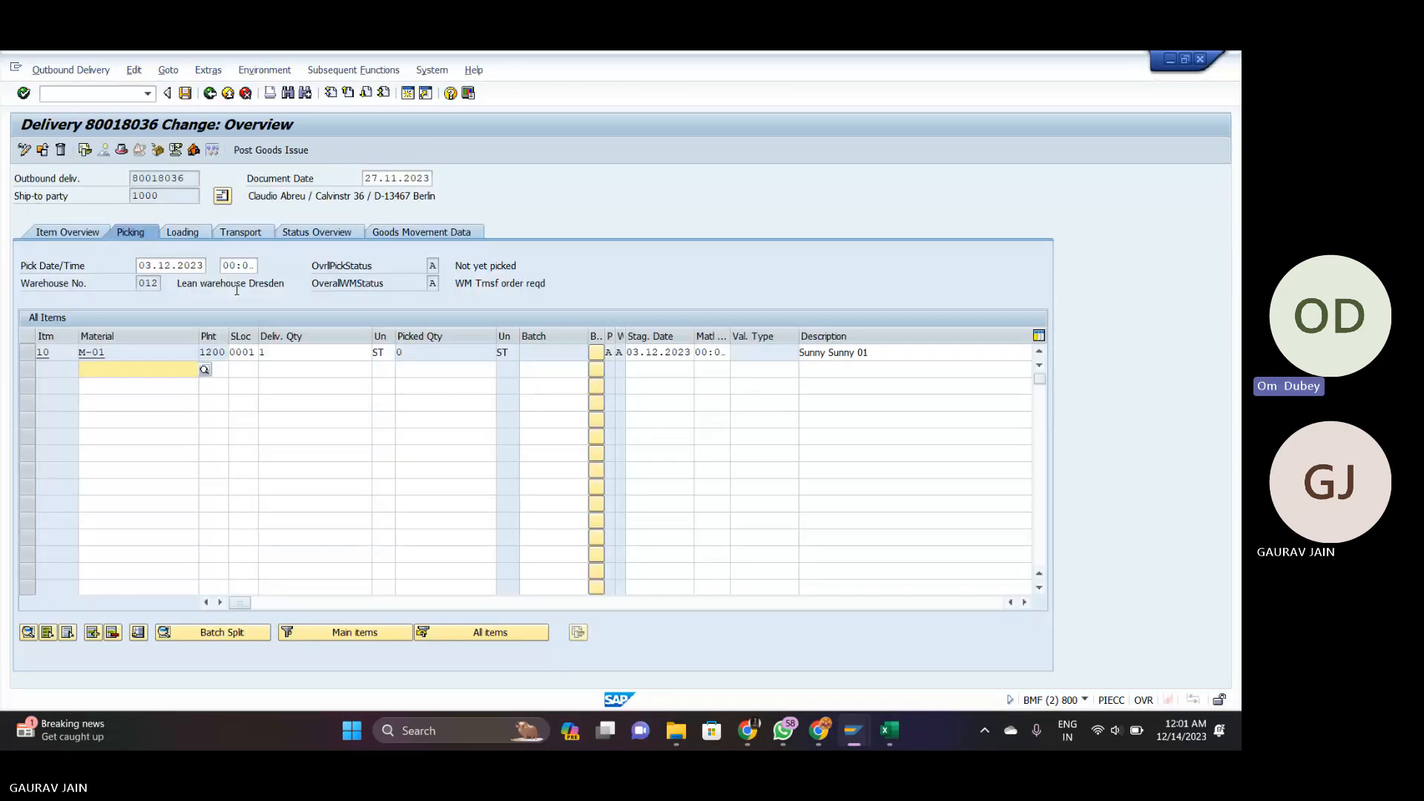
Start transaction LT03 in a new session and try to open the delivery for transfer order creation with warehouse number 012.
click(132, 95)
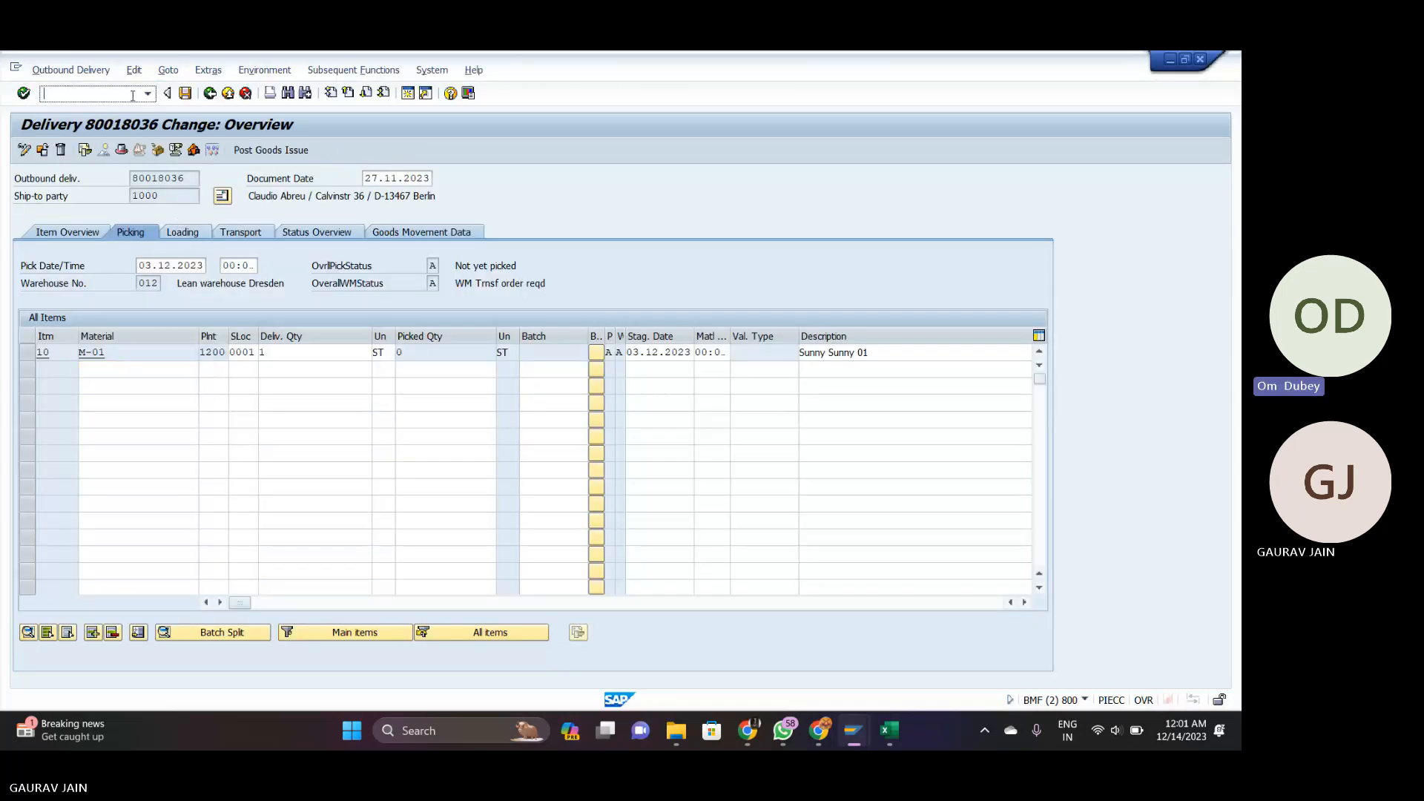
text(/OLT03)
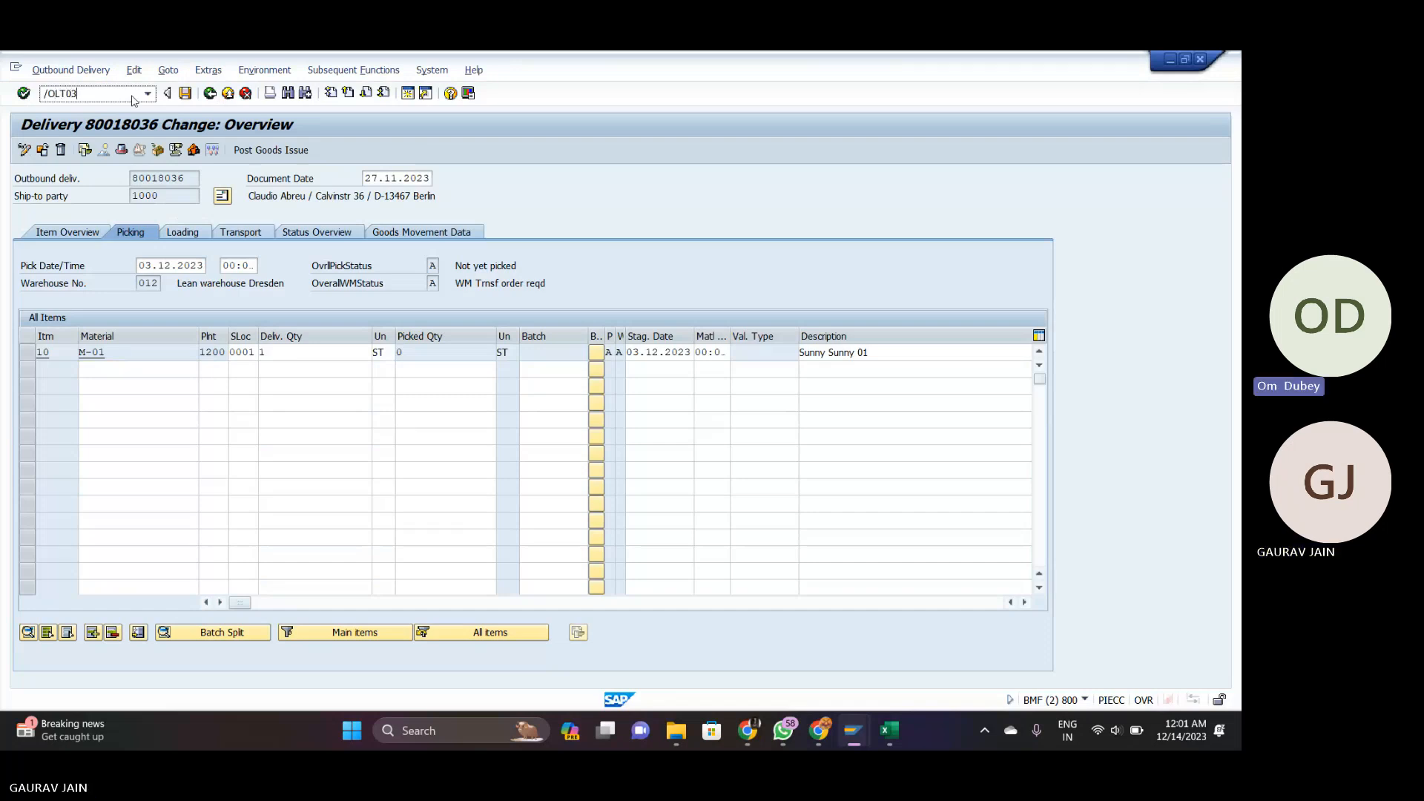
key(Return)
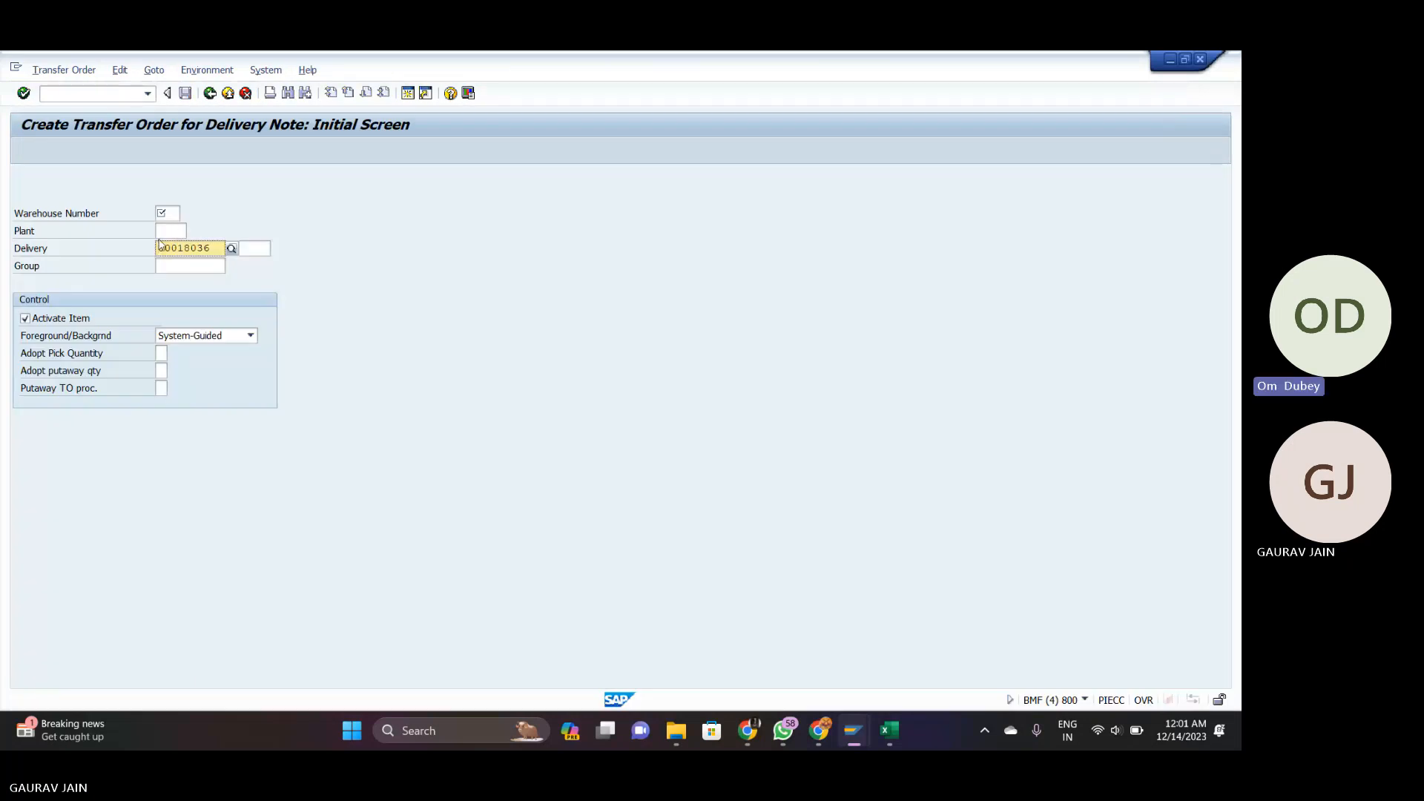
key(F3)
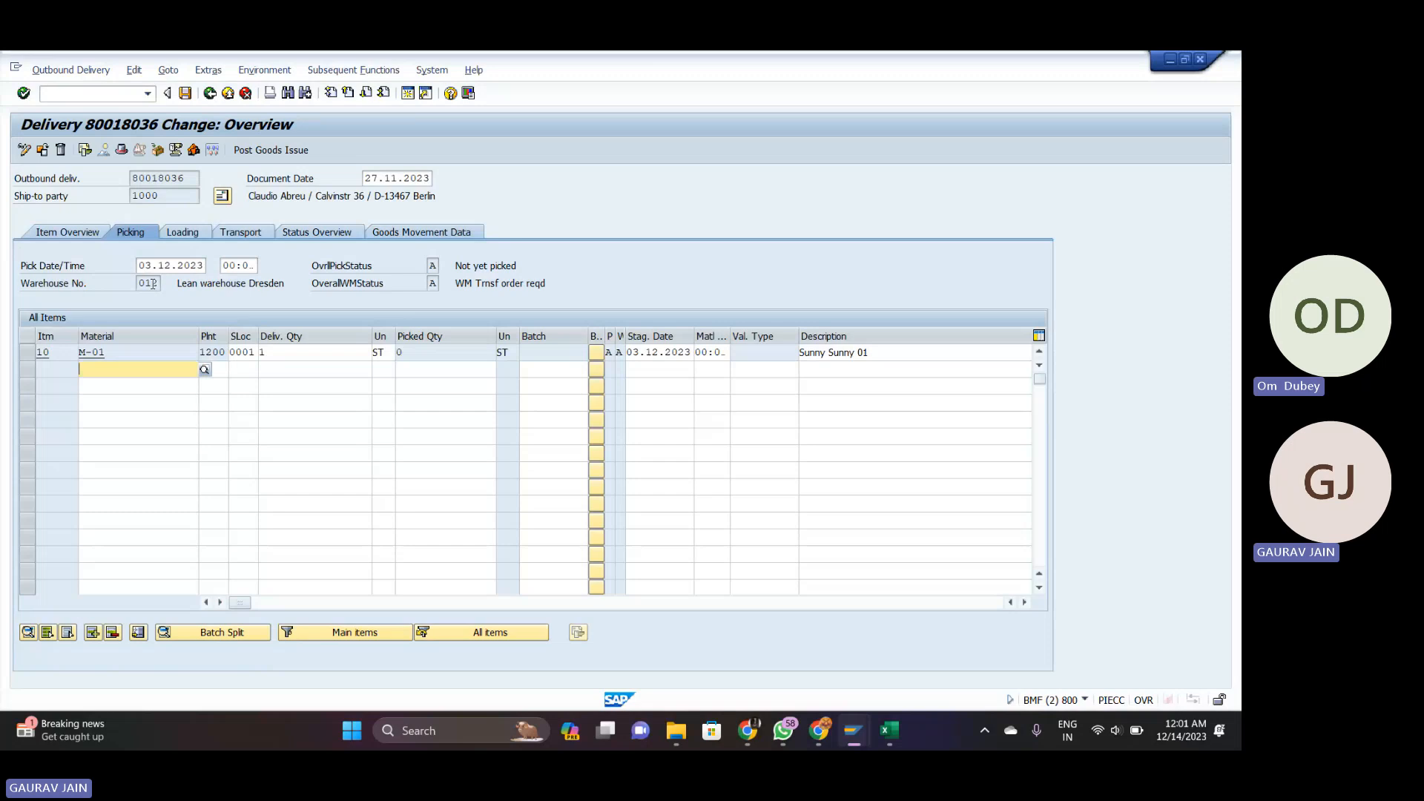
key(F3)
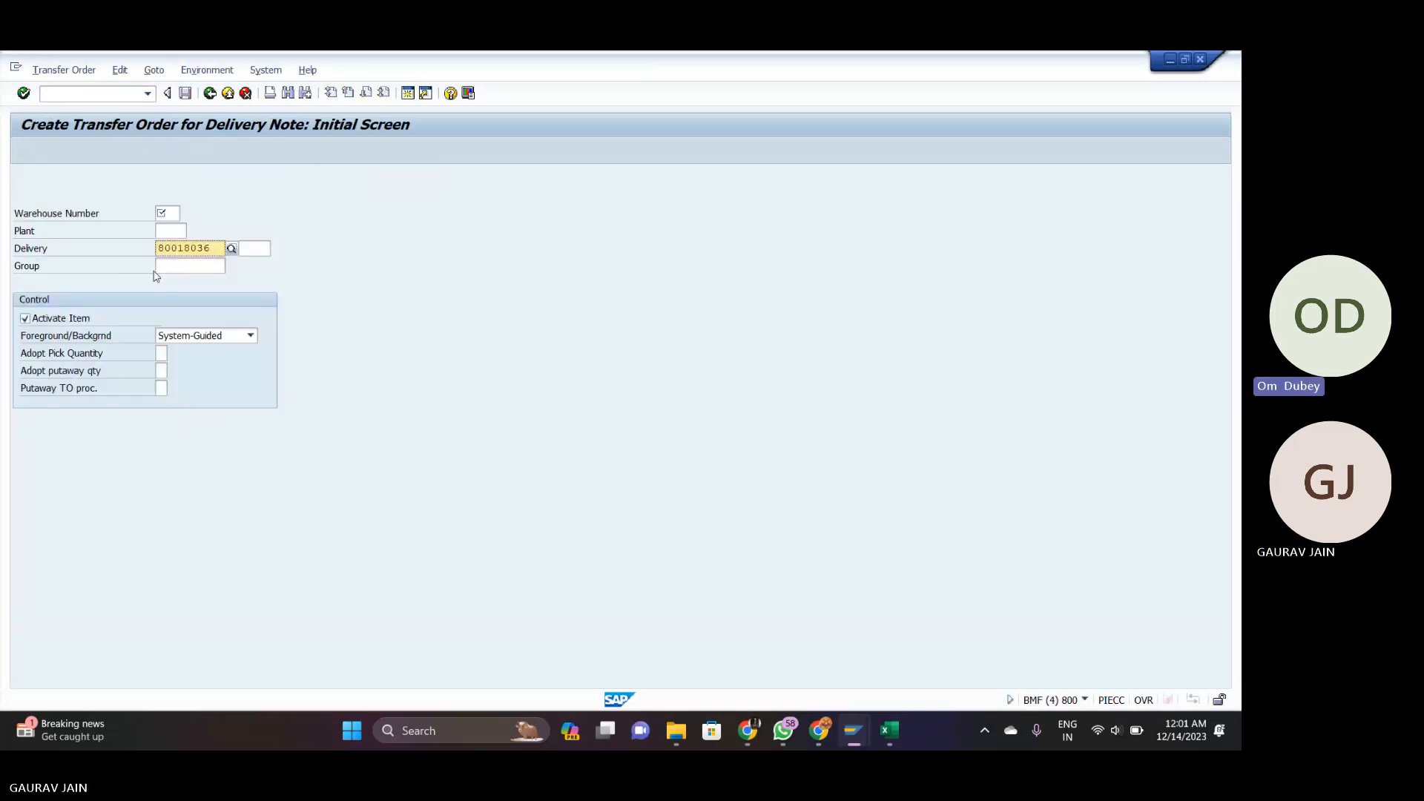
click(170, 213)
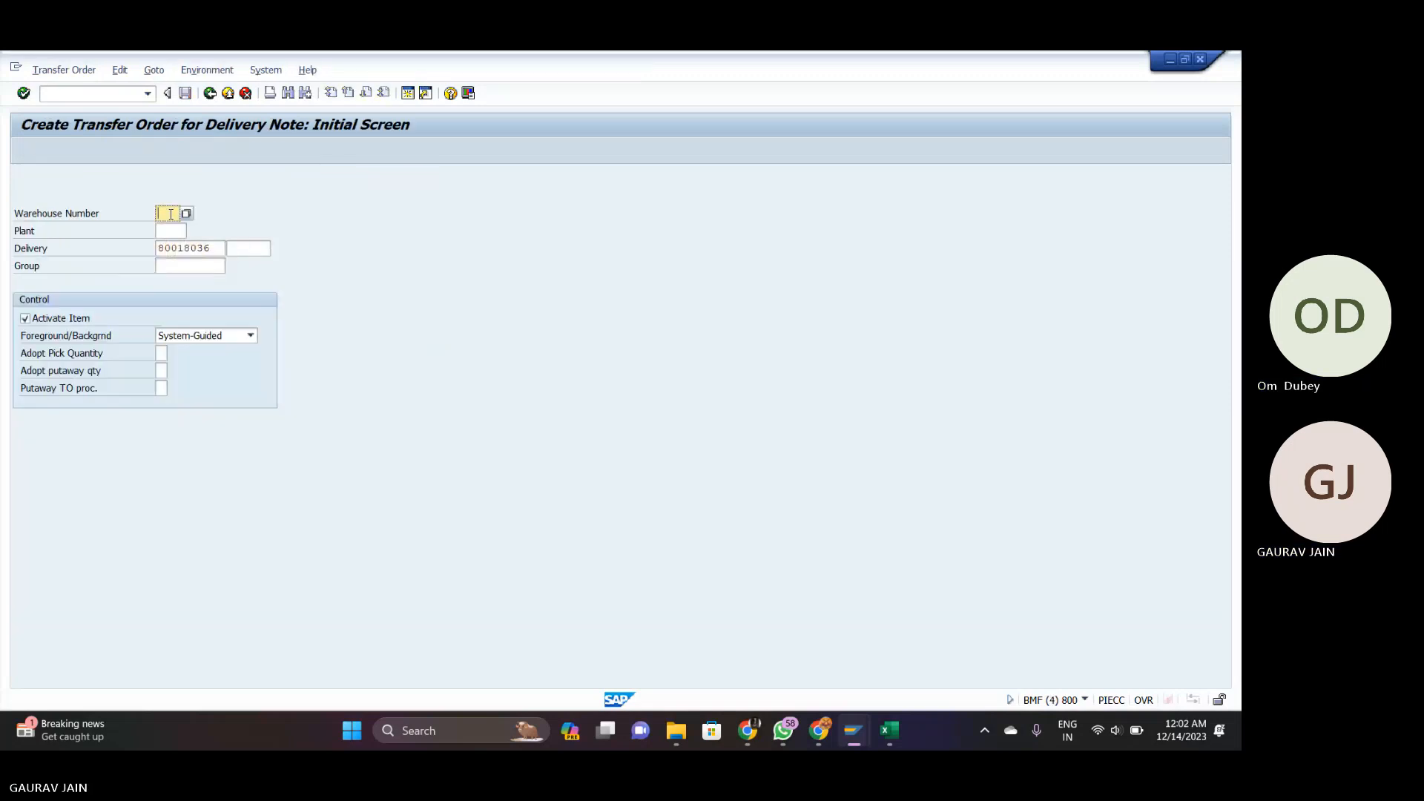
text(012)
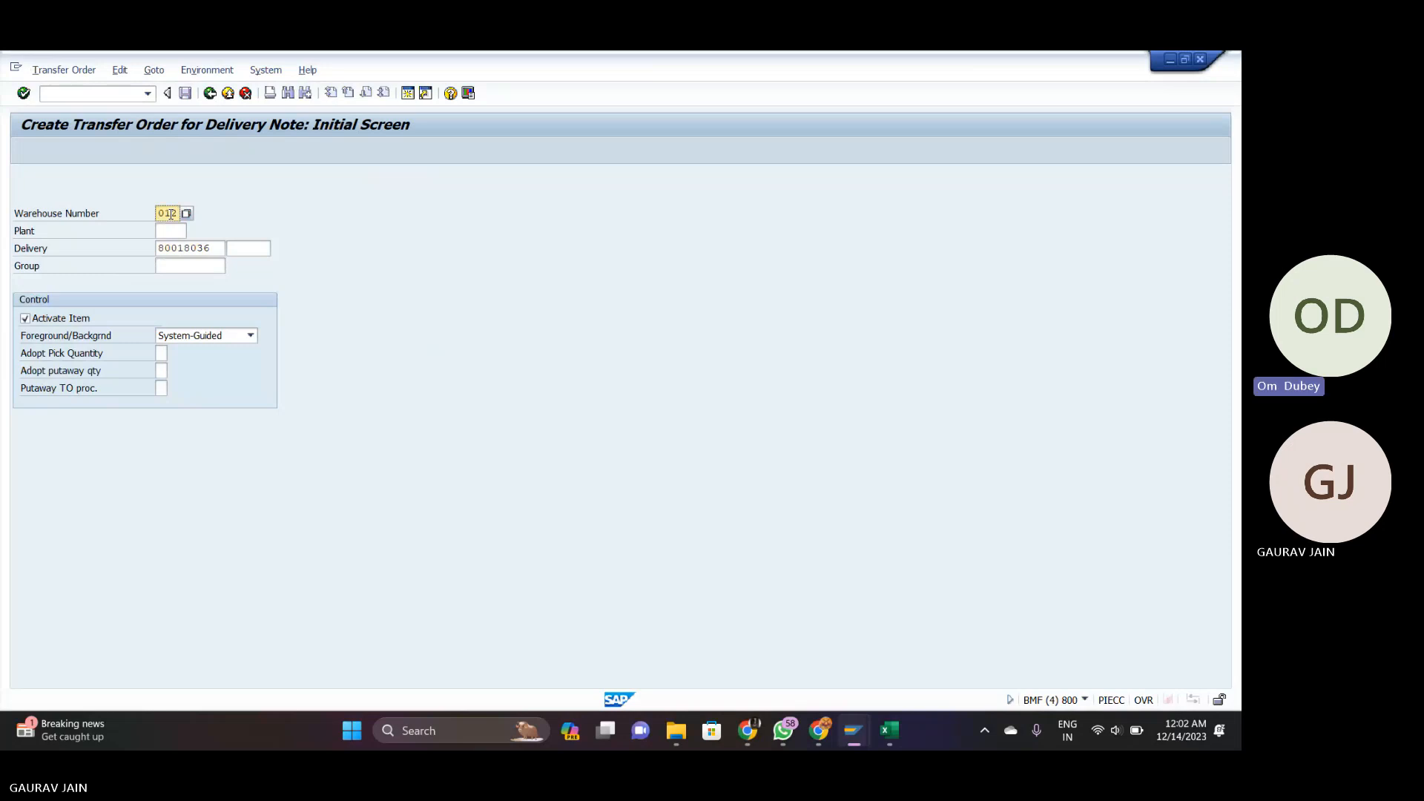
key(Return)
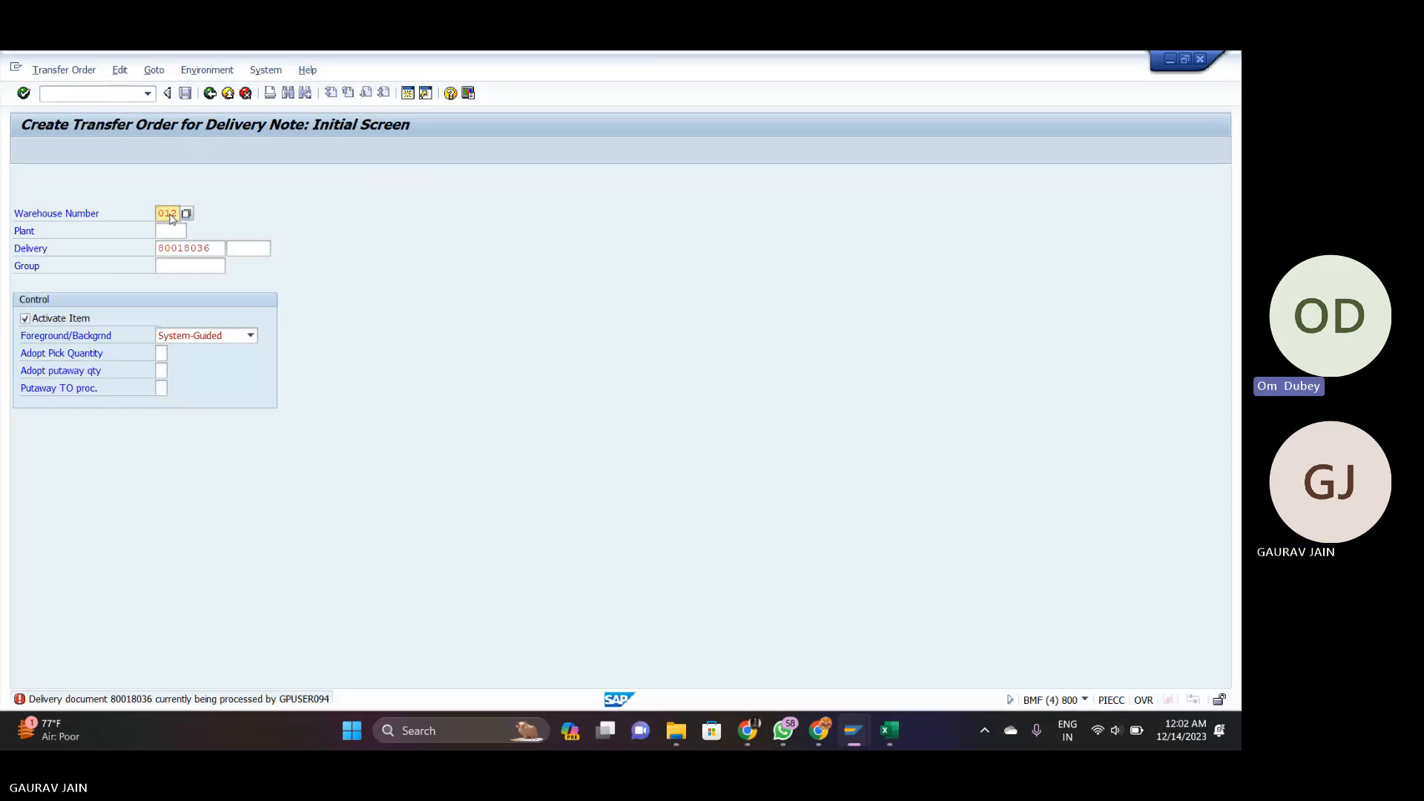
Leave the delivery's change screen in the other session and open the delivery for transfer order creation again.
key(alt+Tab)
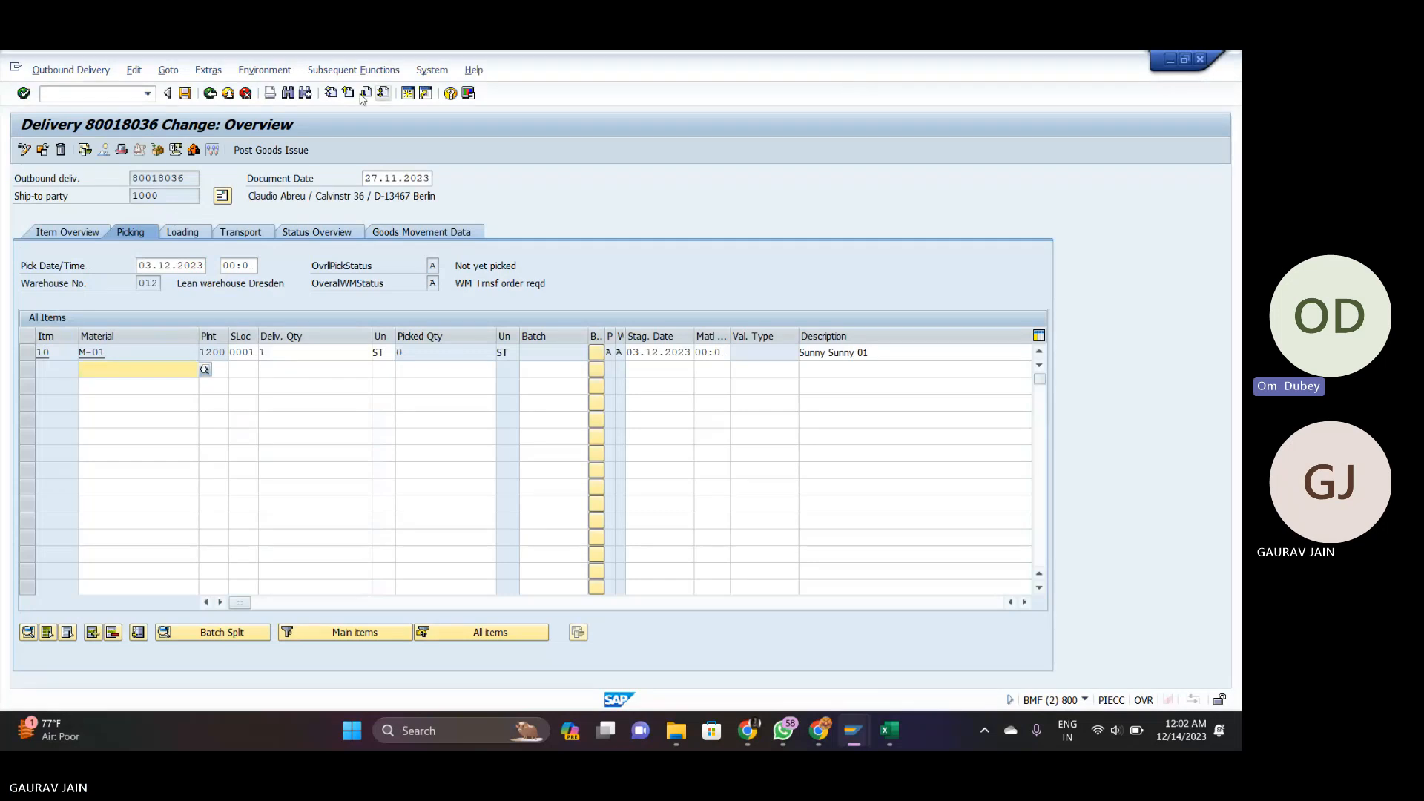
key(F3)
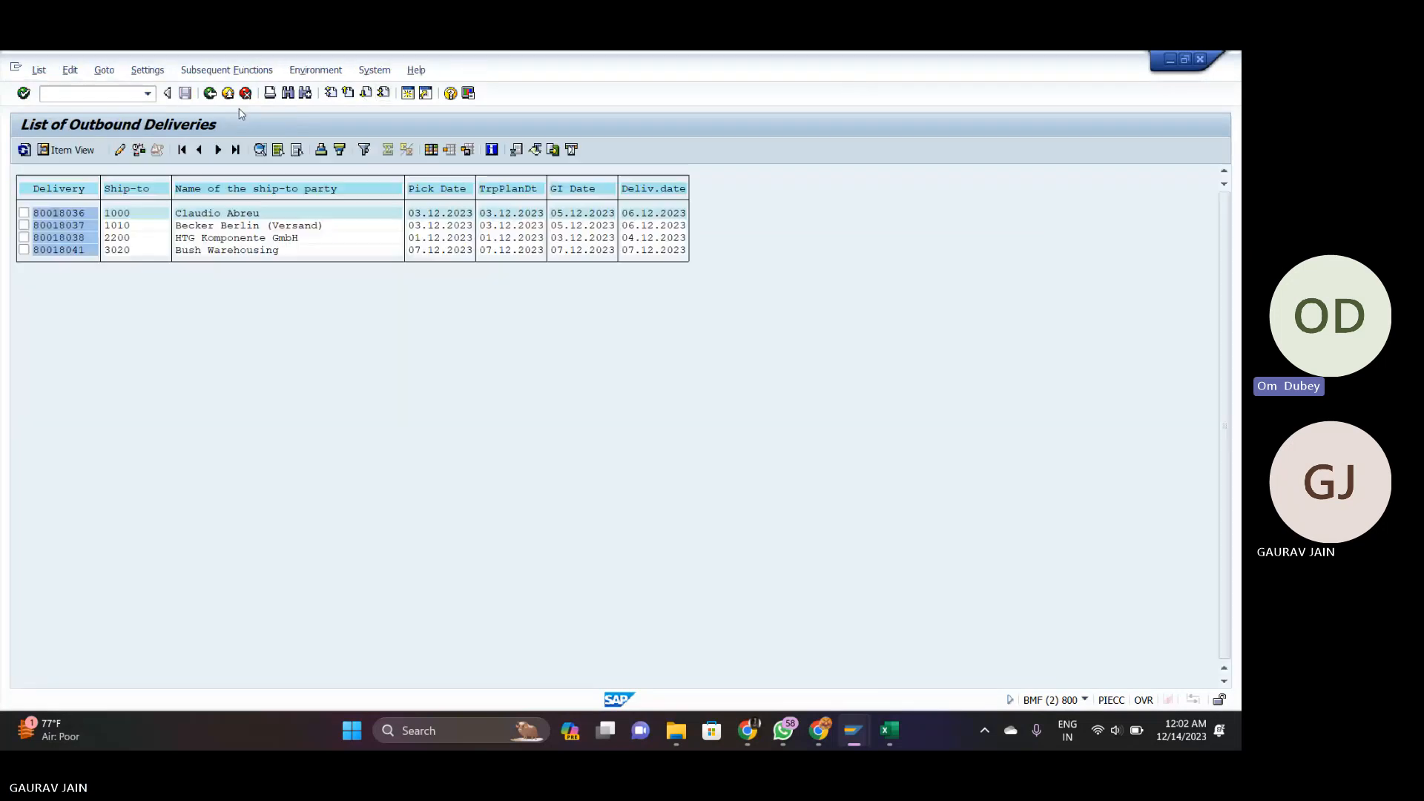
key(alt+Tab)
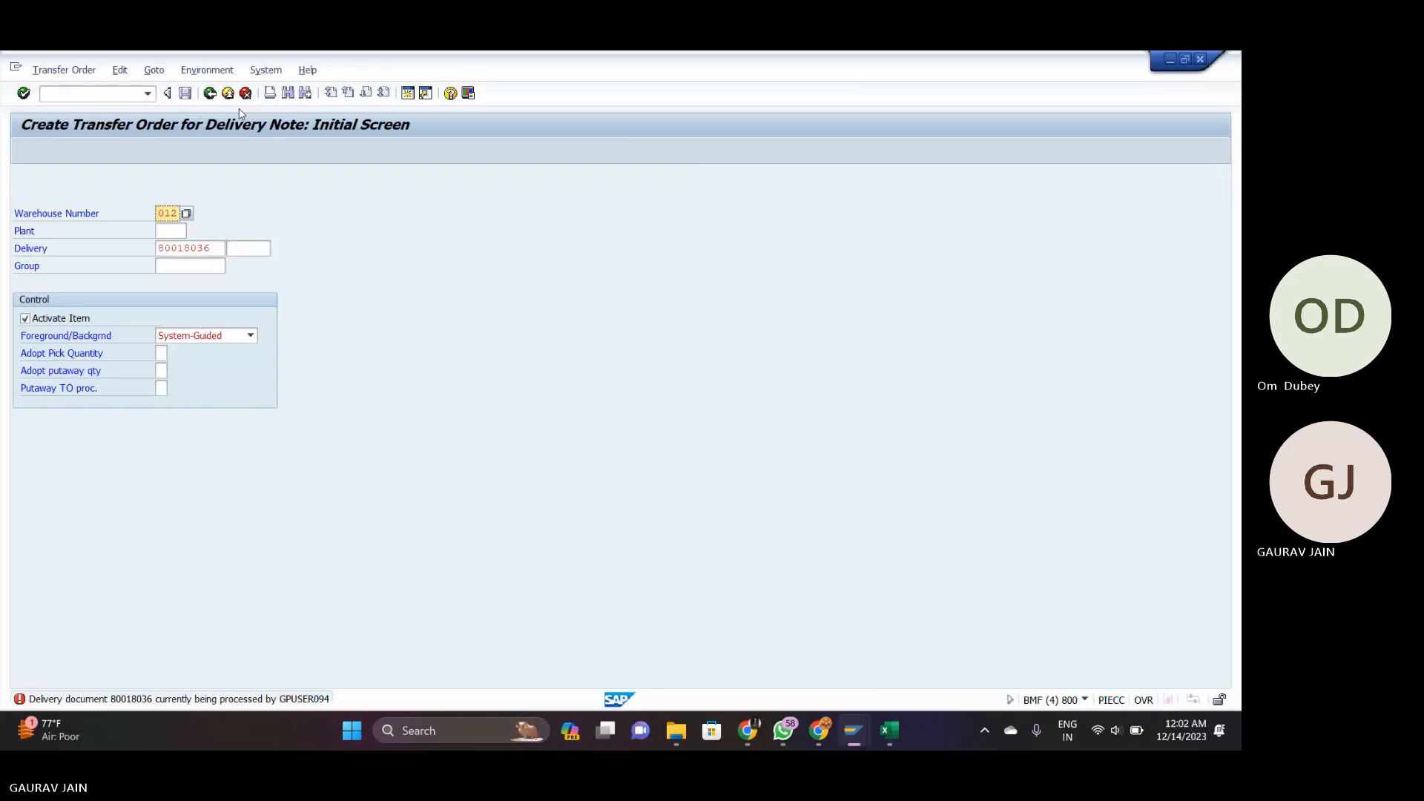
key(Return)
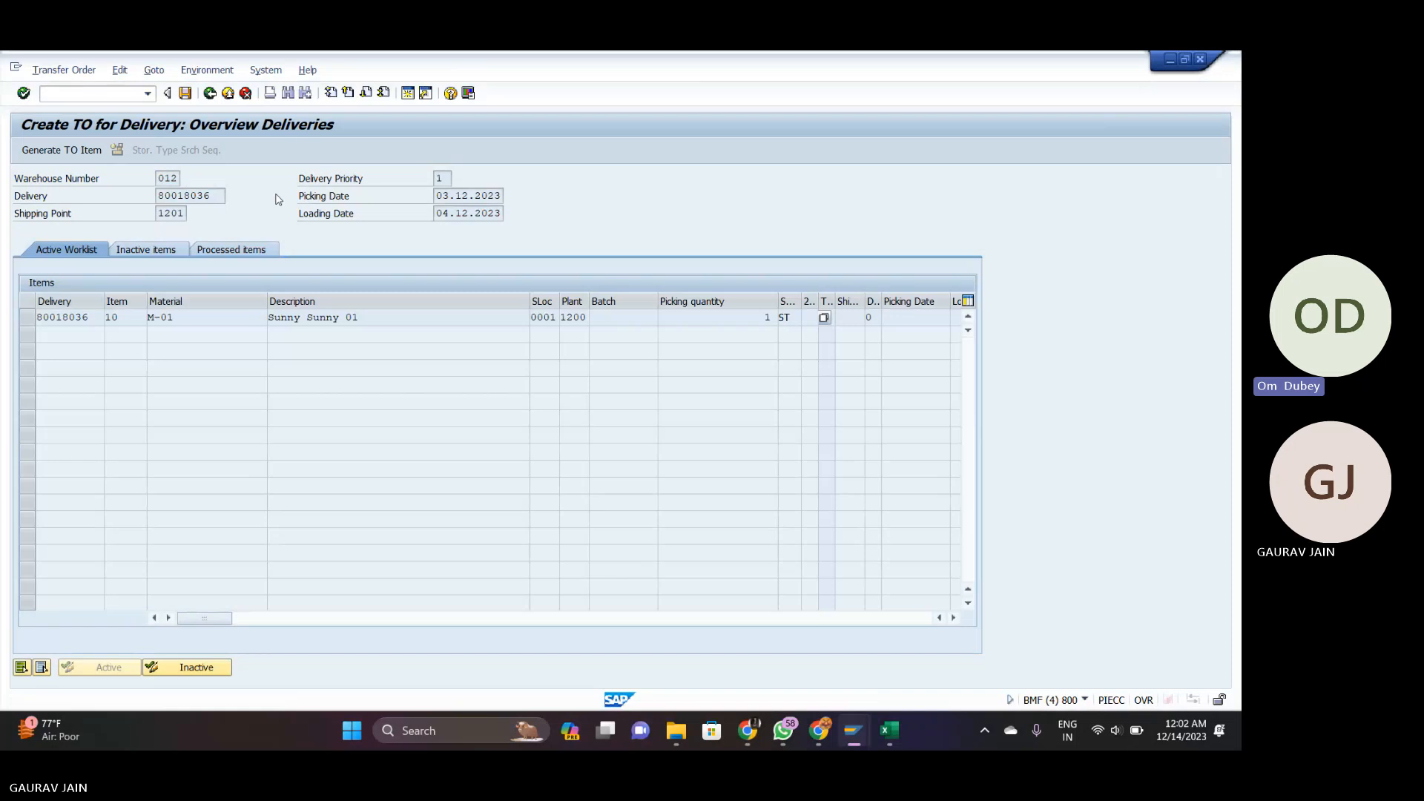
click(211, 70)
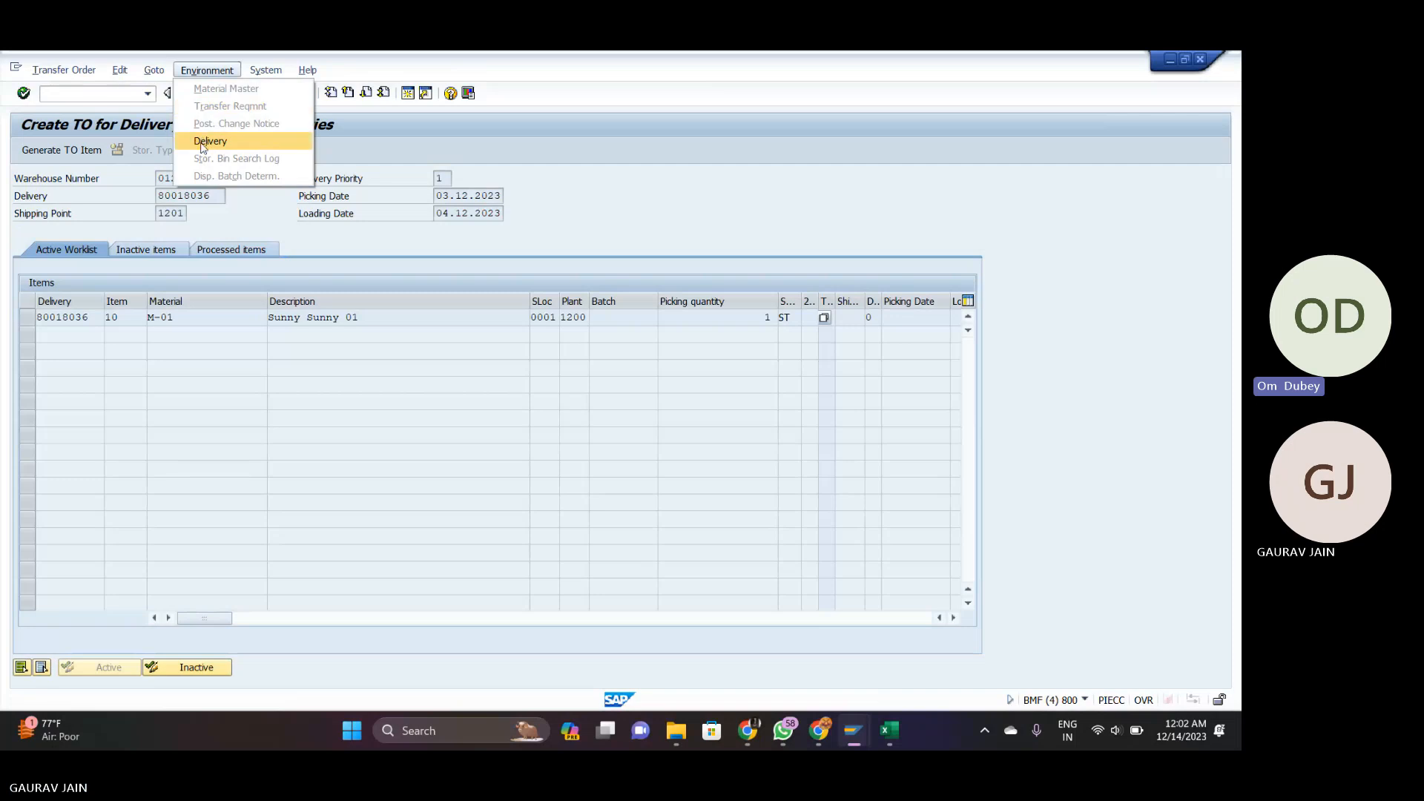
click(156, 71)
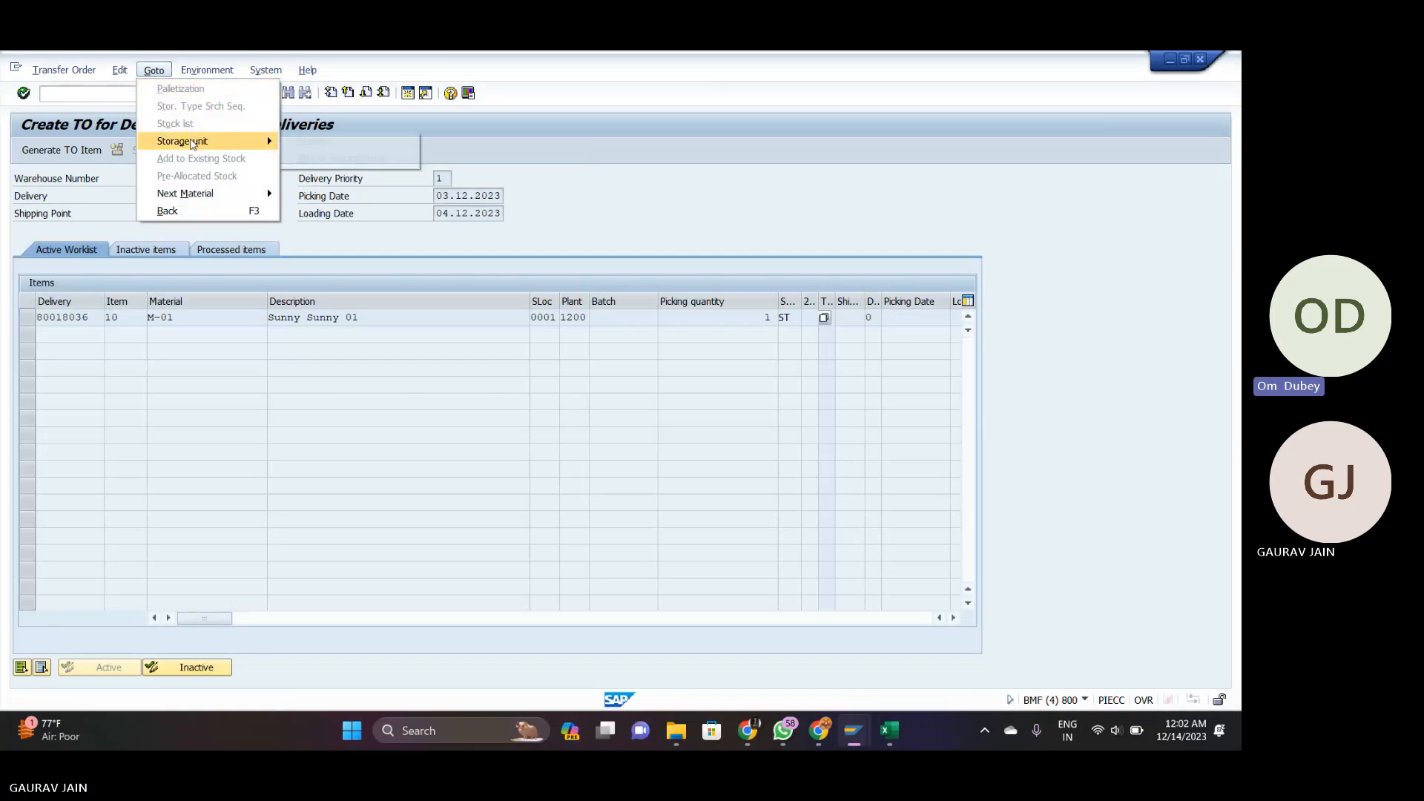
click(120, 68)
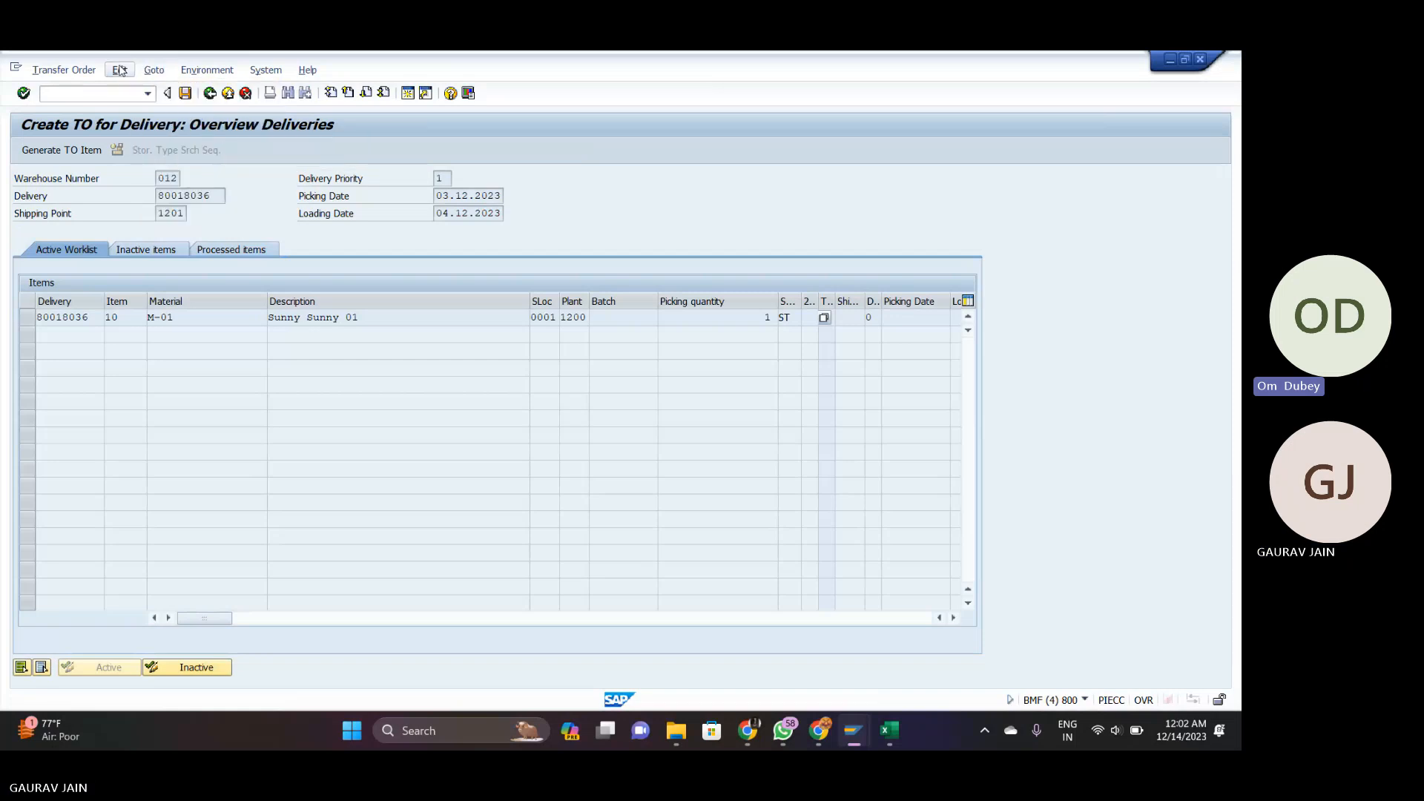
click(120, 69)
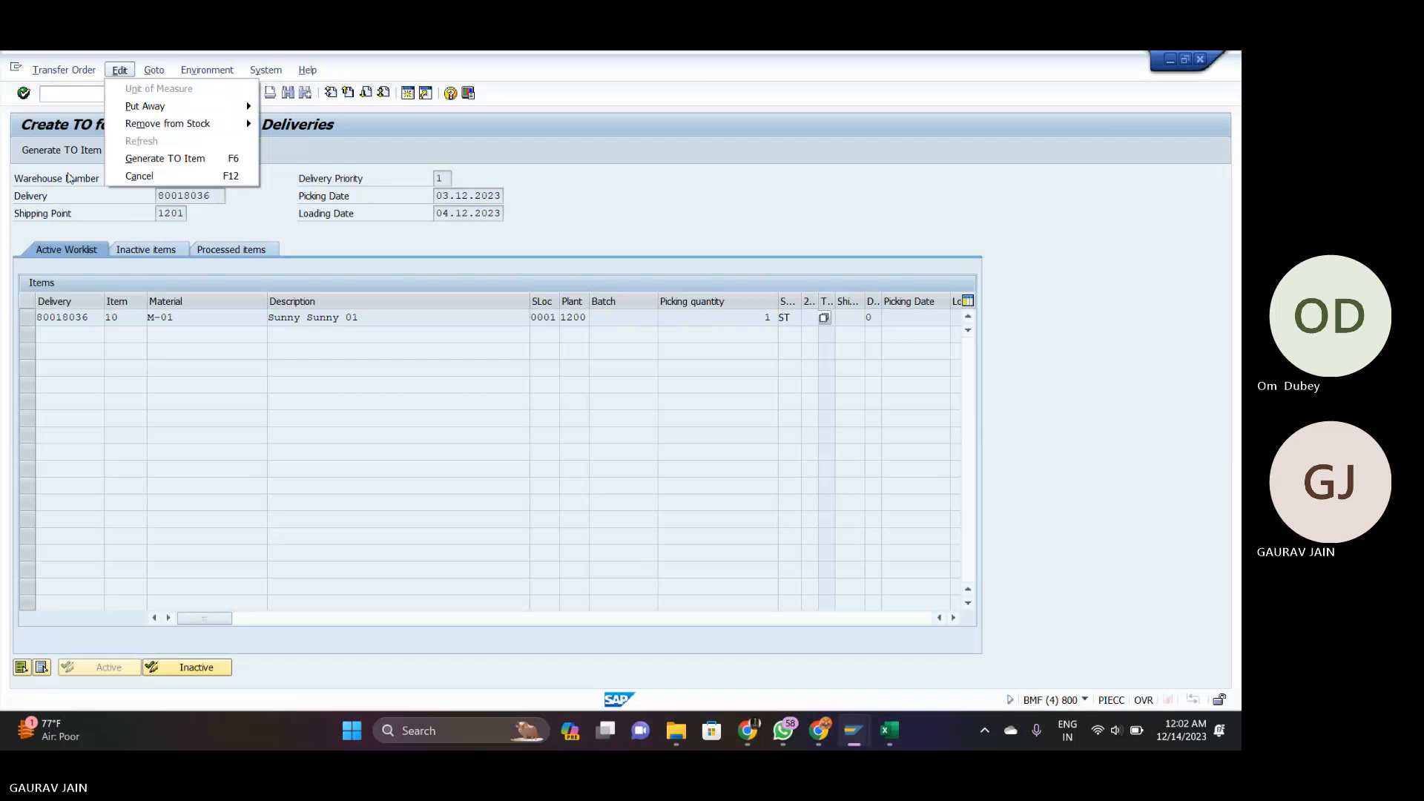
Generate the transfer order item for the delivery's material M-01, review the processed item and save the transfer order.
click(60, 152)
click(60, 151)
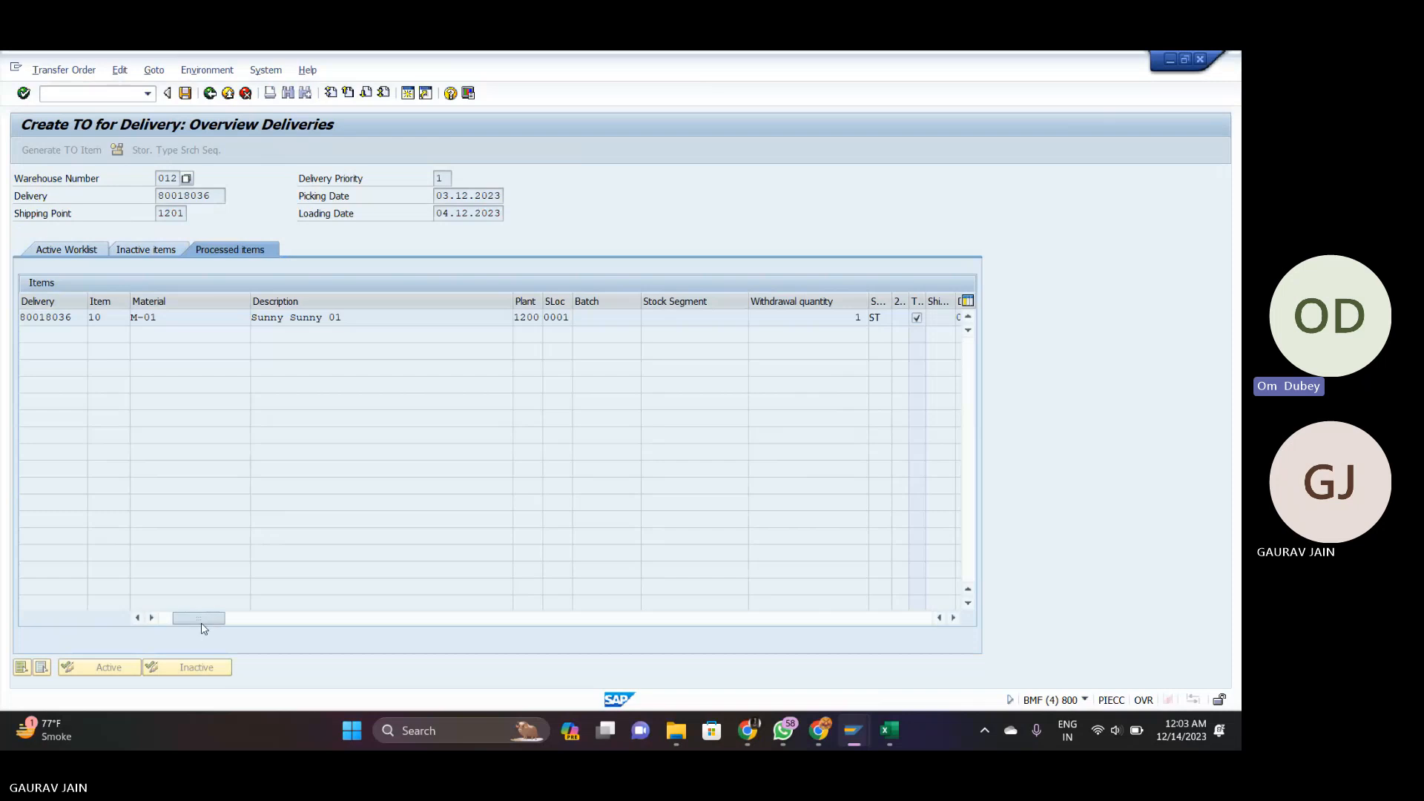
drag(200, 626, 334, 623)
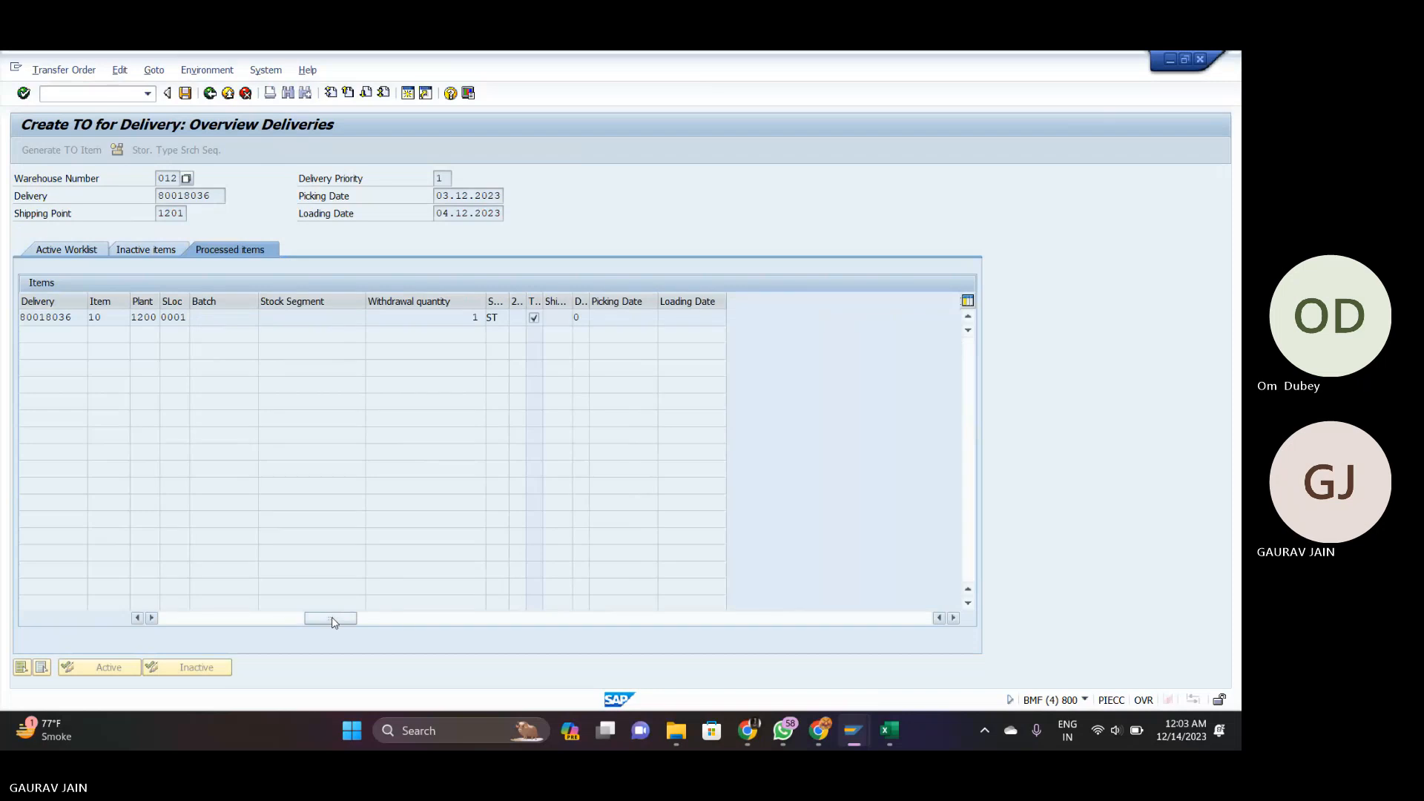
key(ctrl+s)
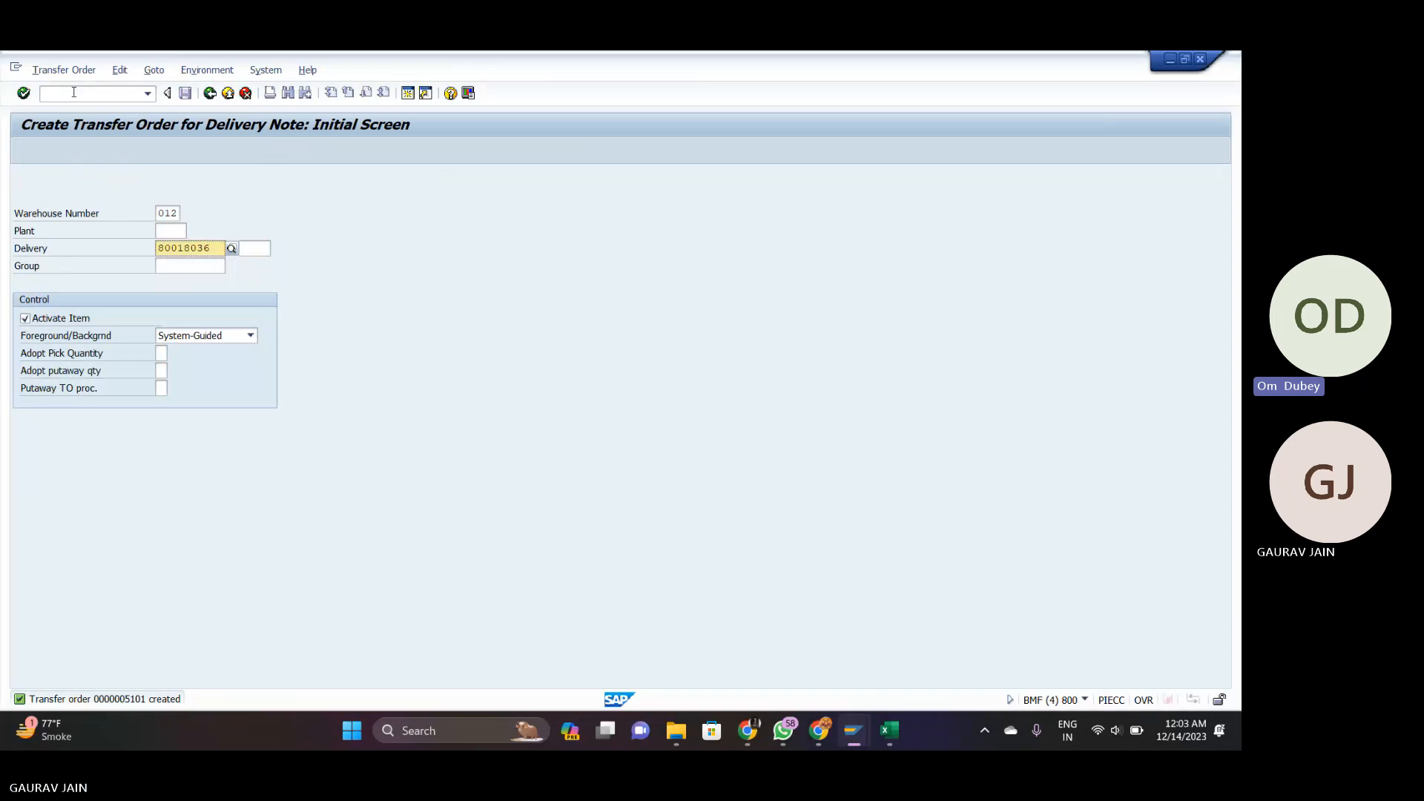
click(64, 70)
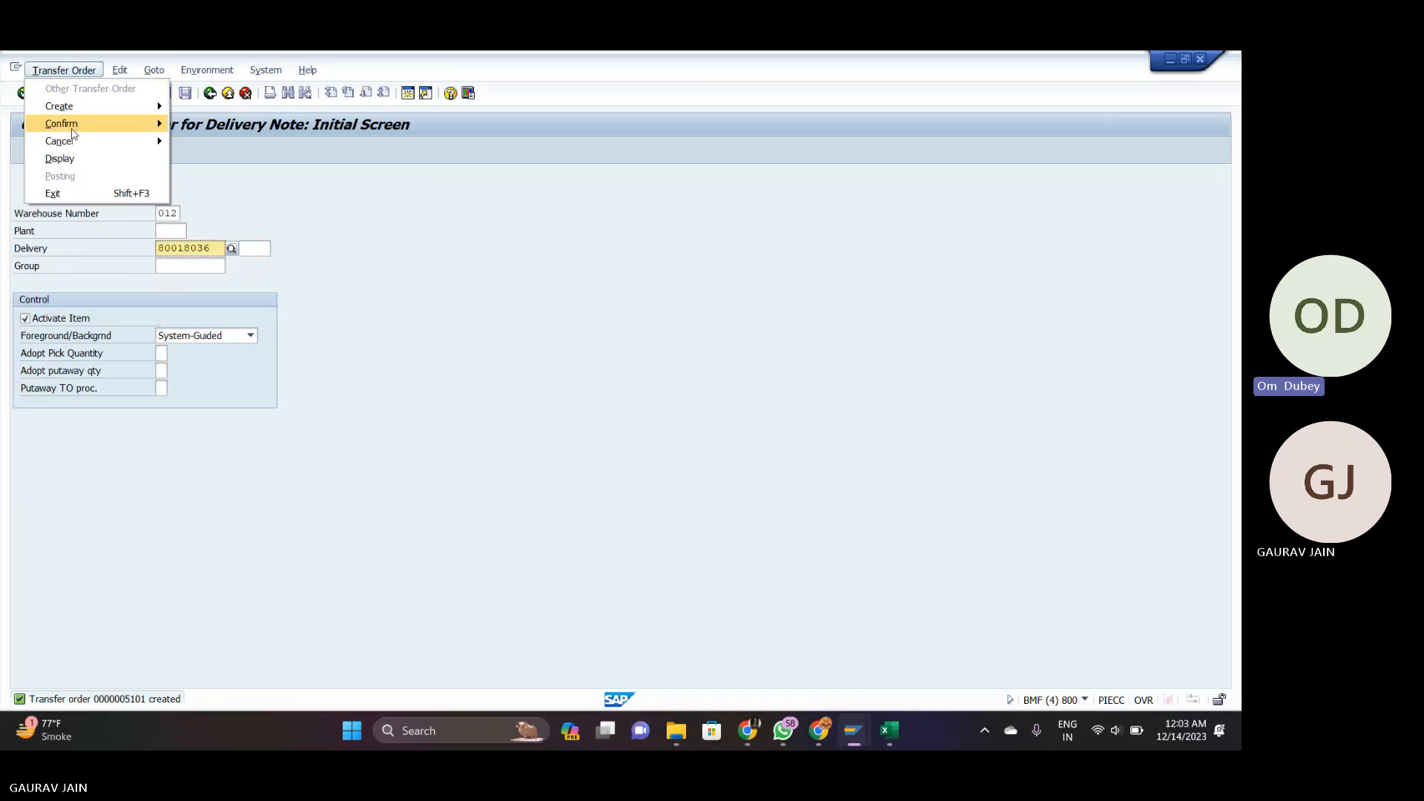
mouse_move(75, 126)
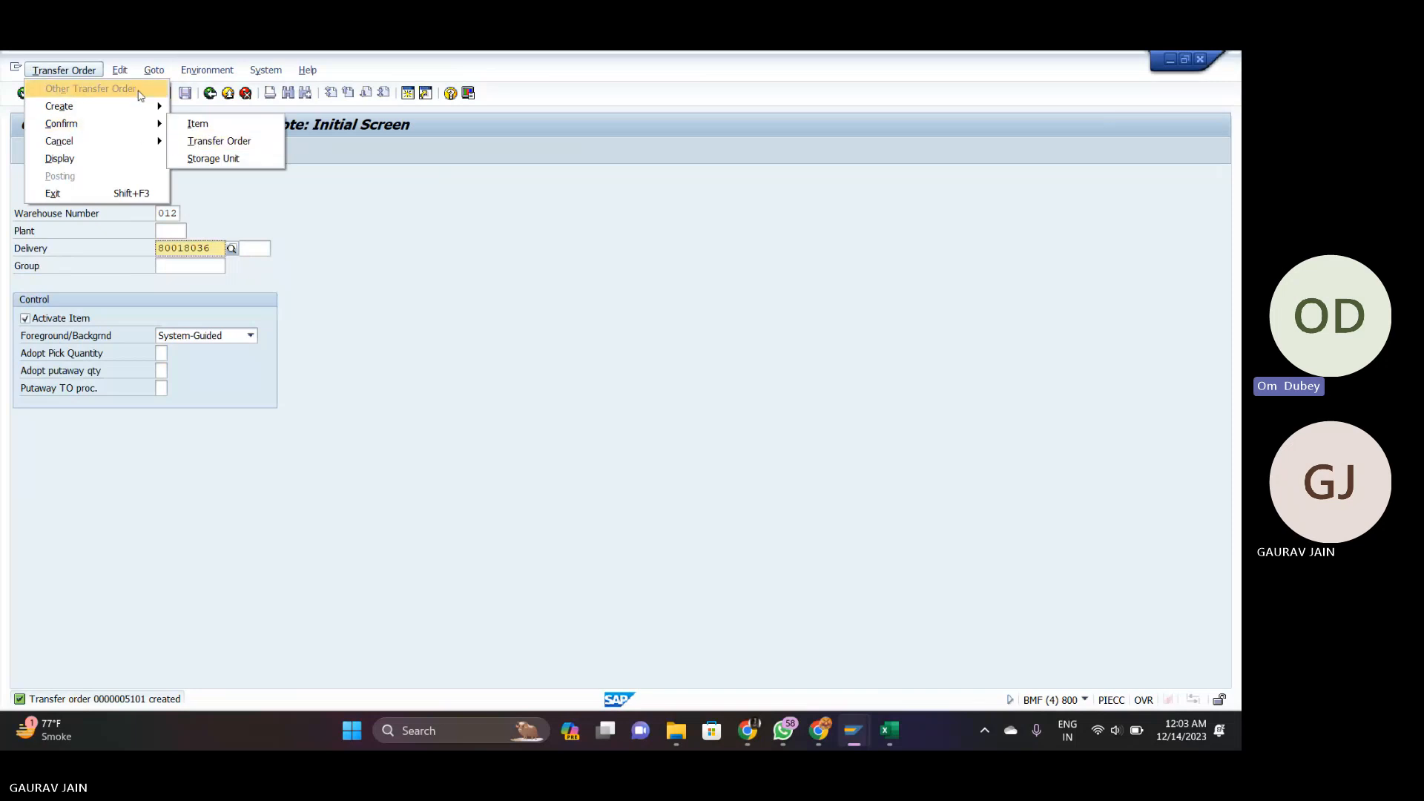
click(280, 191)
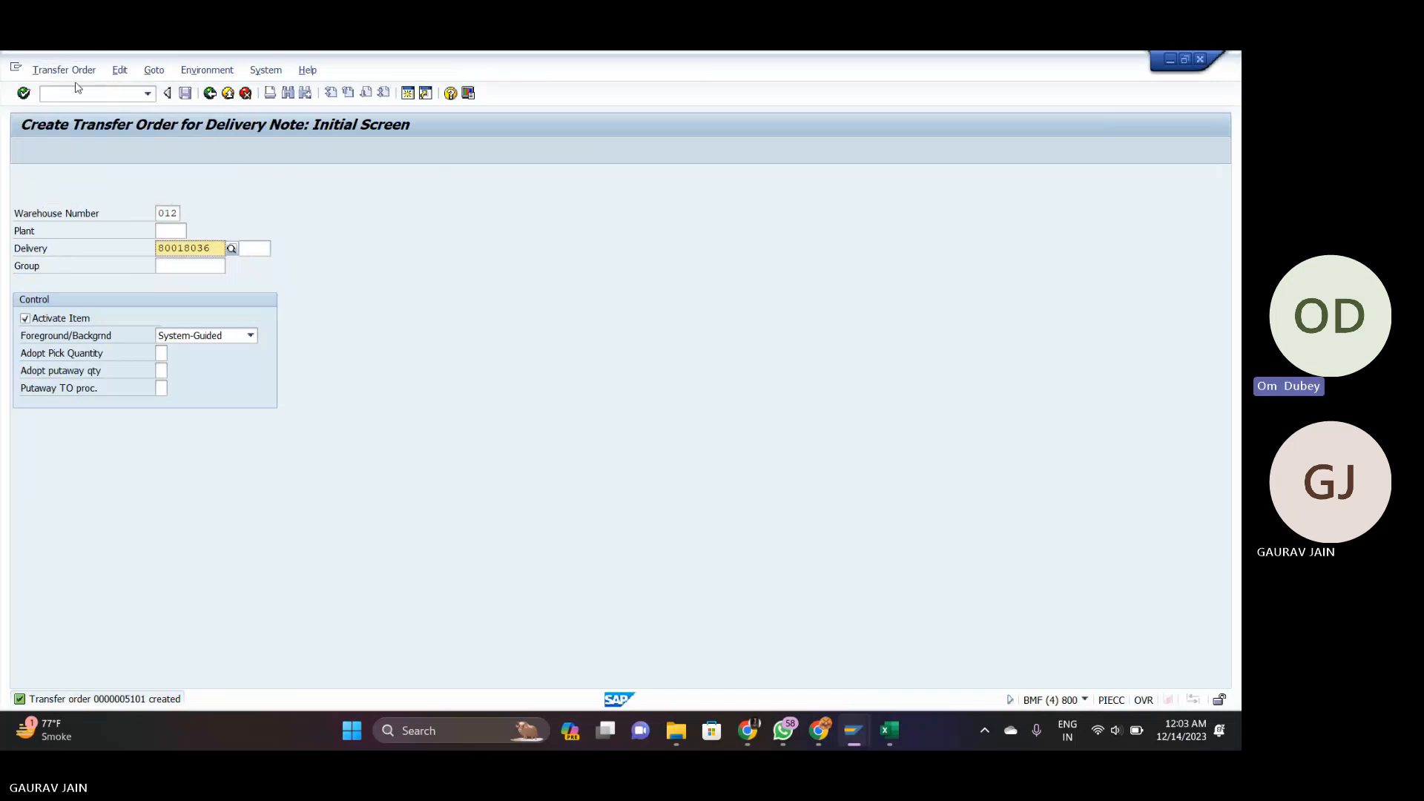
Display the created transfer order with transaction LT21 in a new session and compare it with the creation session.
click(57, 92)
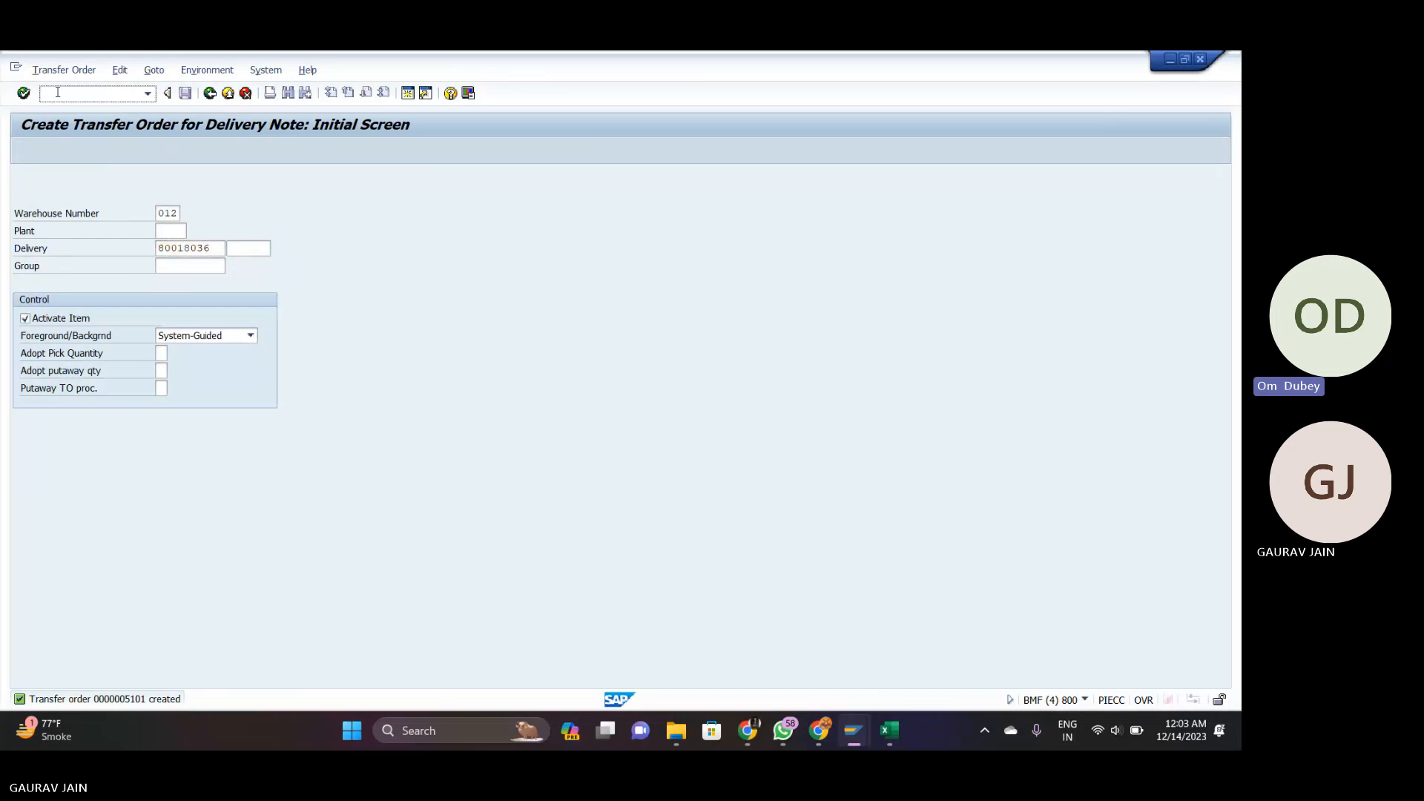
text(/oLT21)
key(Return)
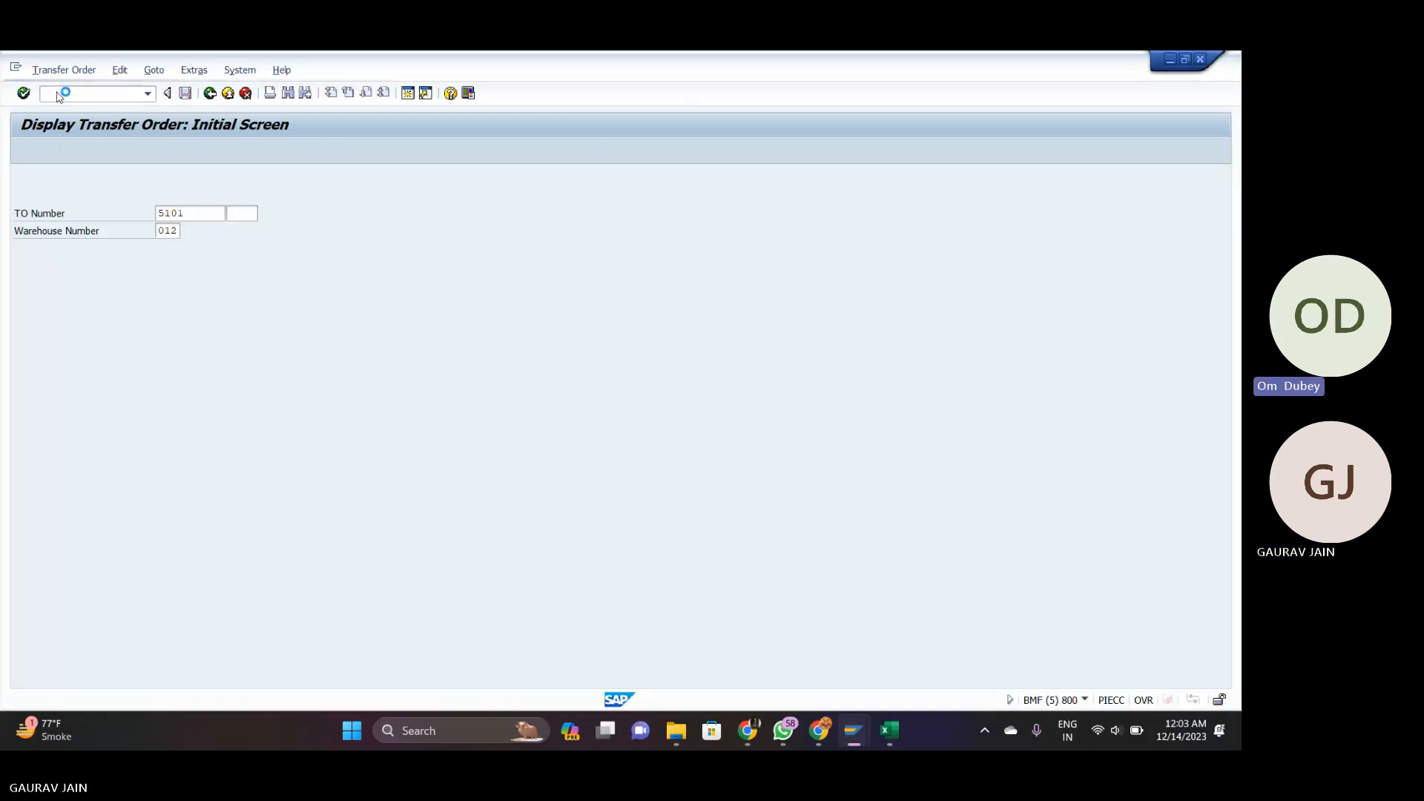
key(Return)
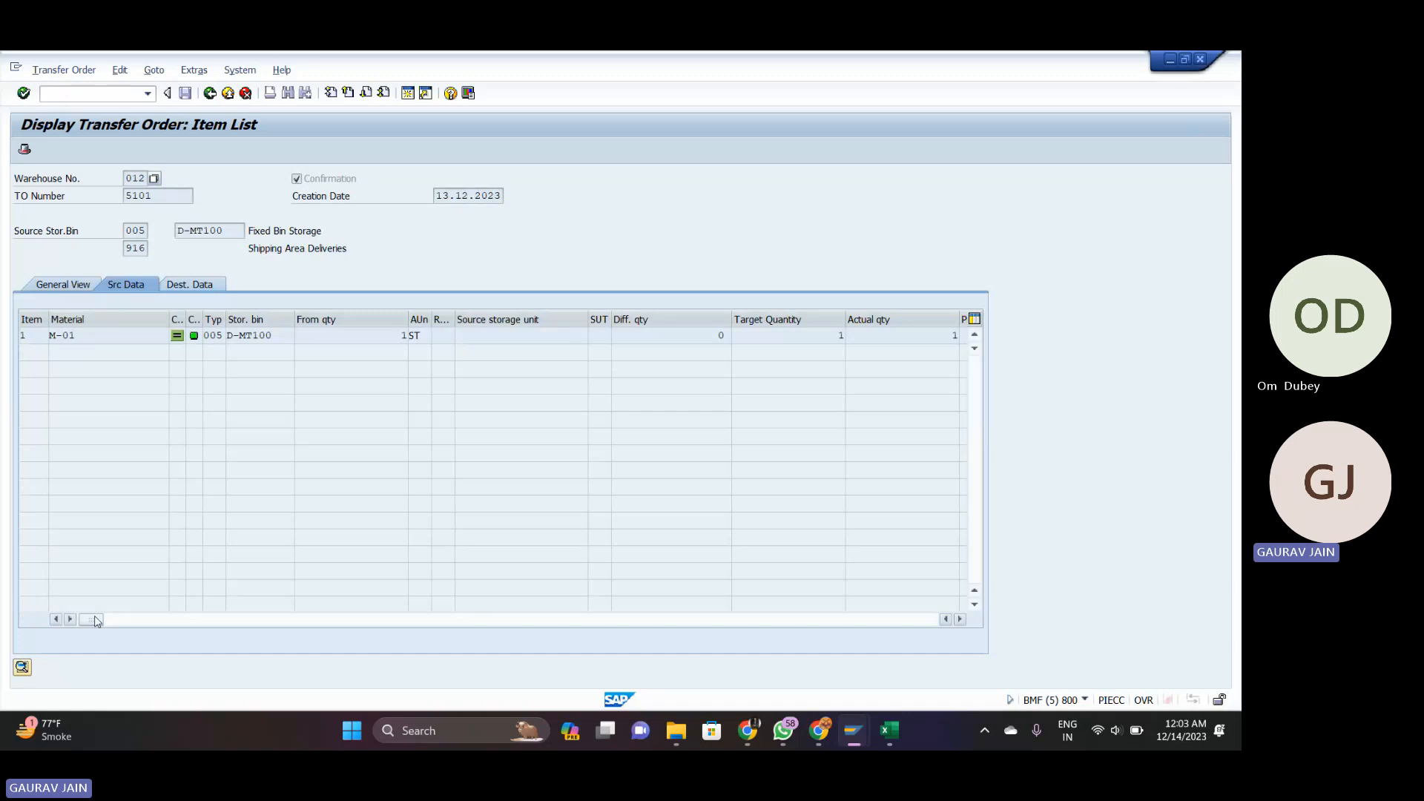
key(alt+Tab)
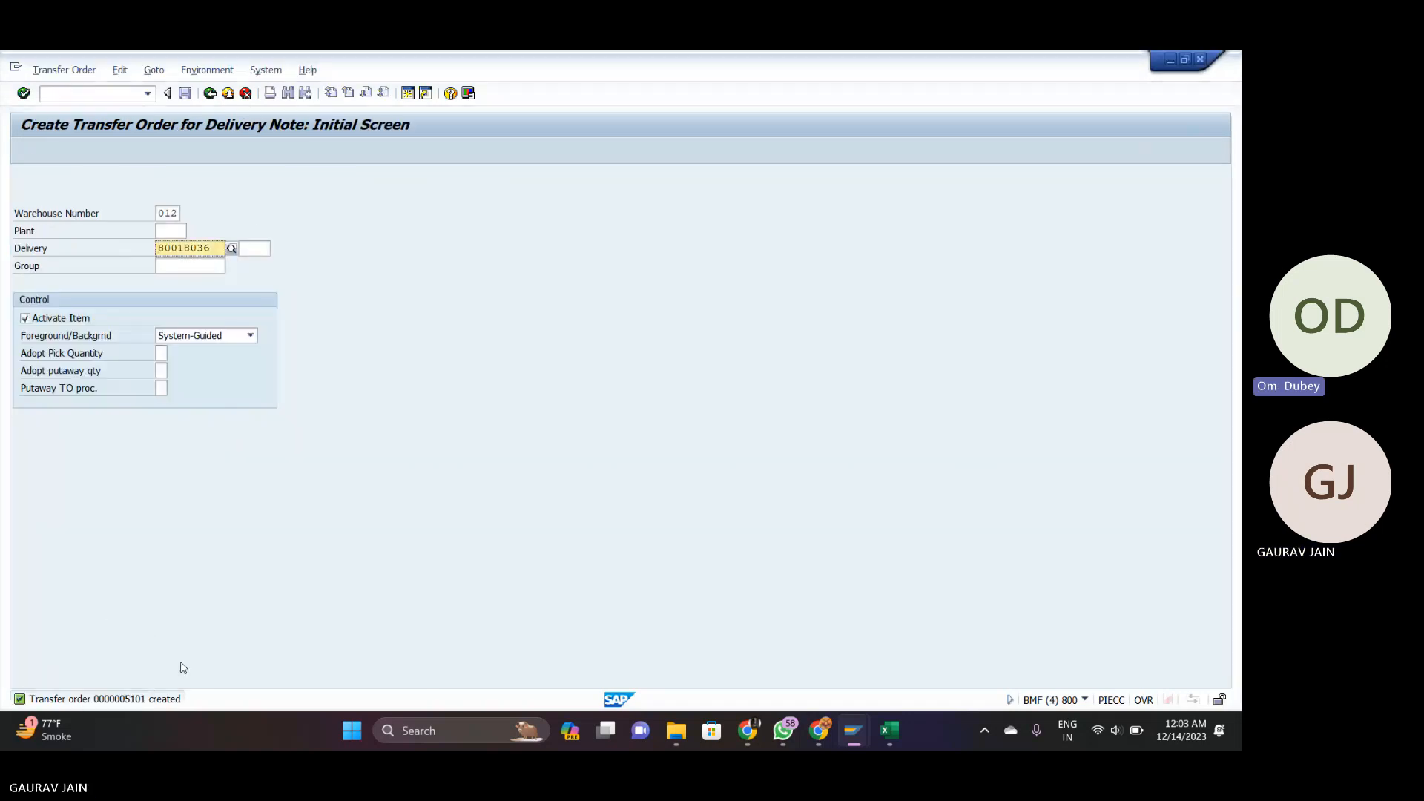
key(alt+Tab)
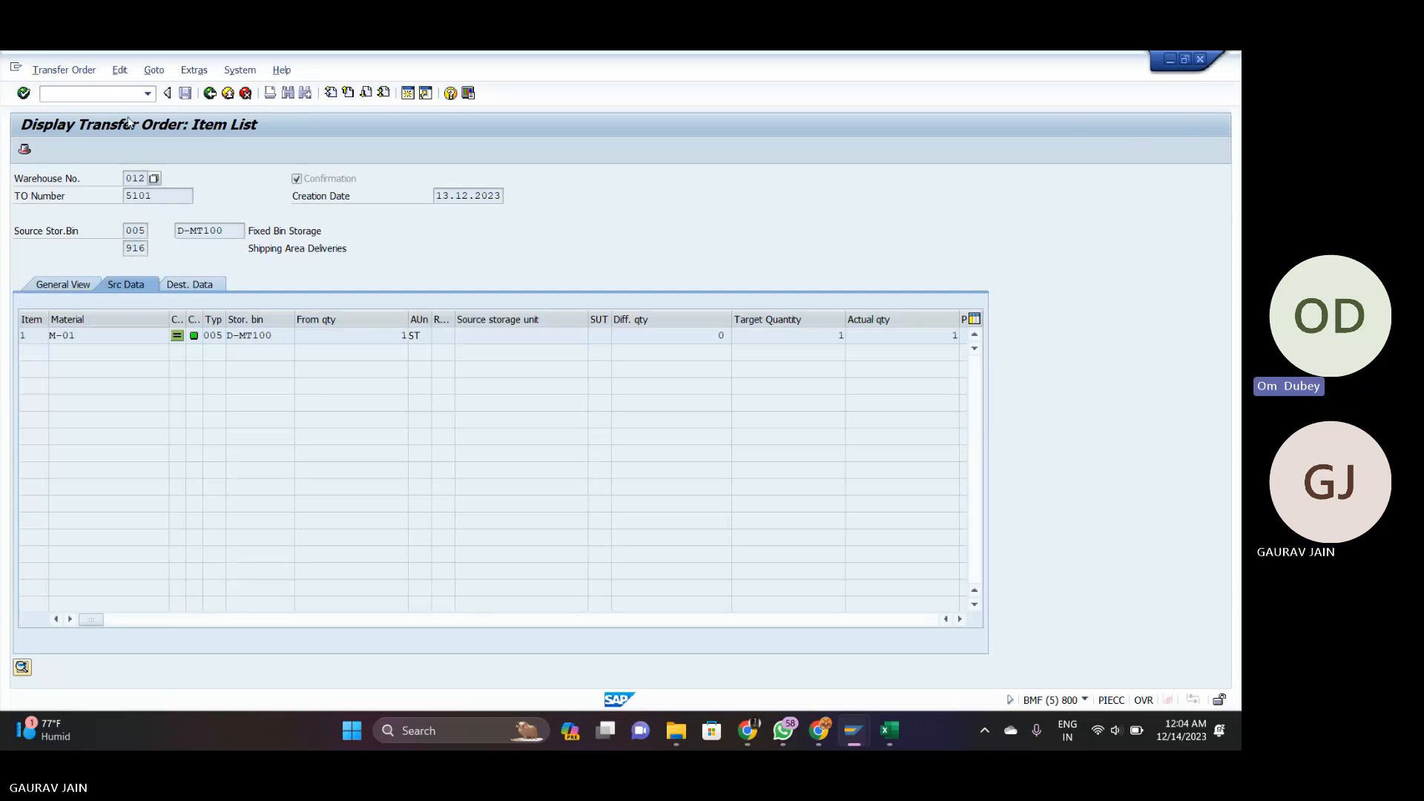
Display the delivery with transaction VL03 in a new session, check its document flow and return to the delivery overview.
click(120, 97)
text(/OVL03)
key(Return)
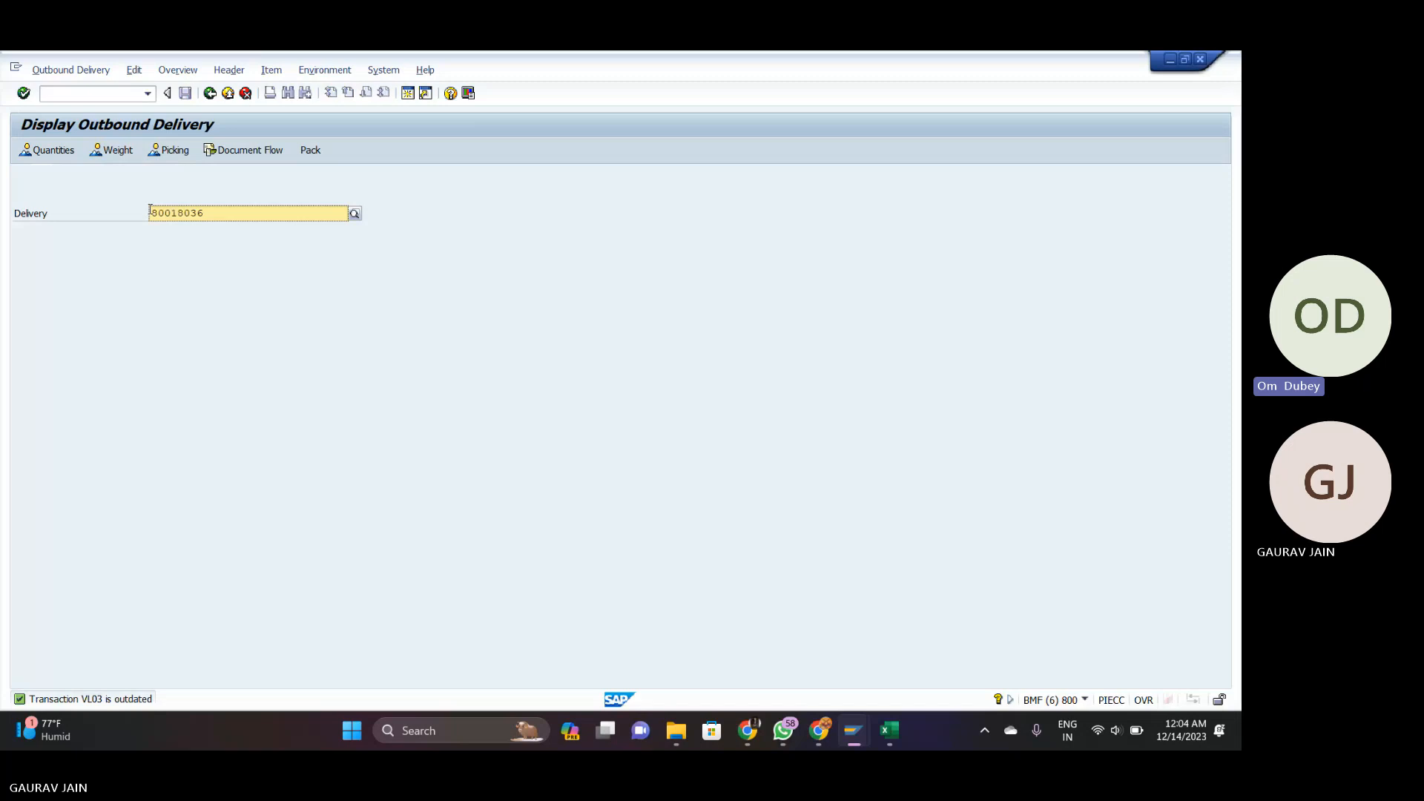
key(Return)
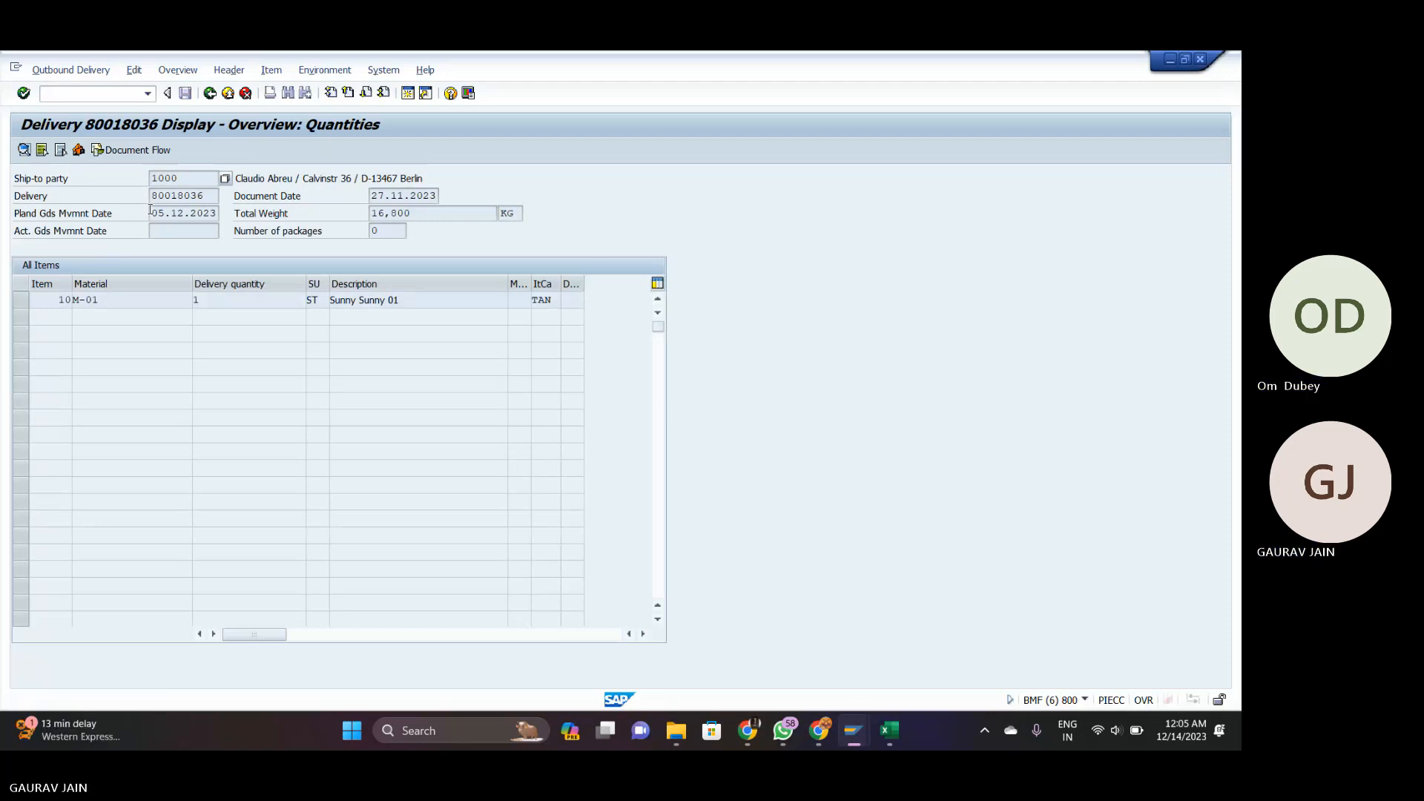
click(120, 148)
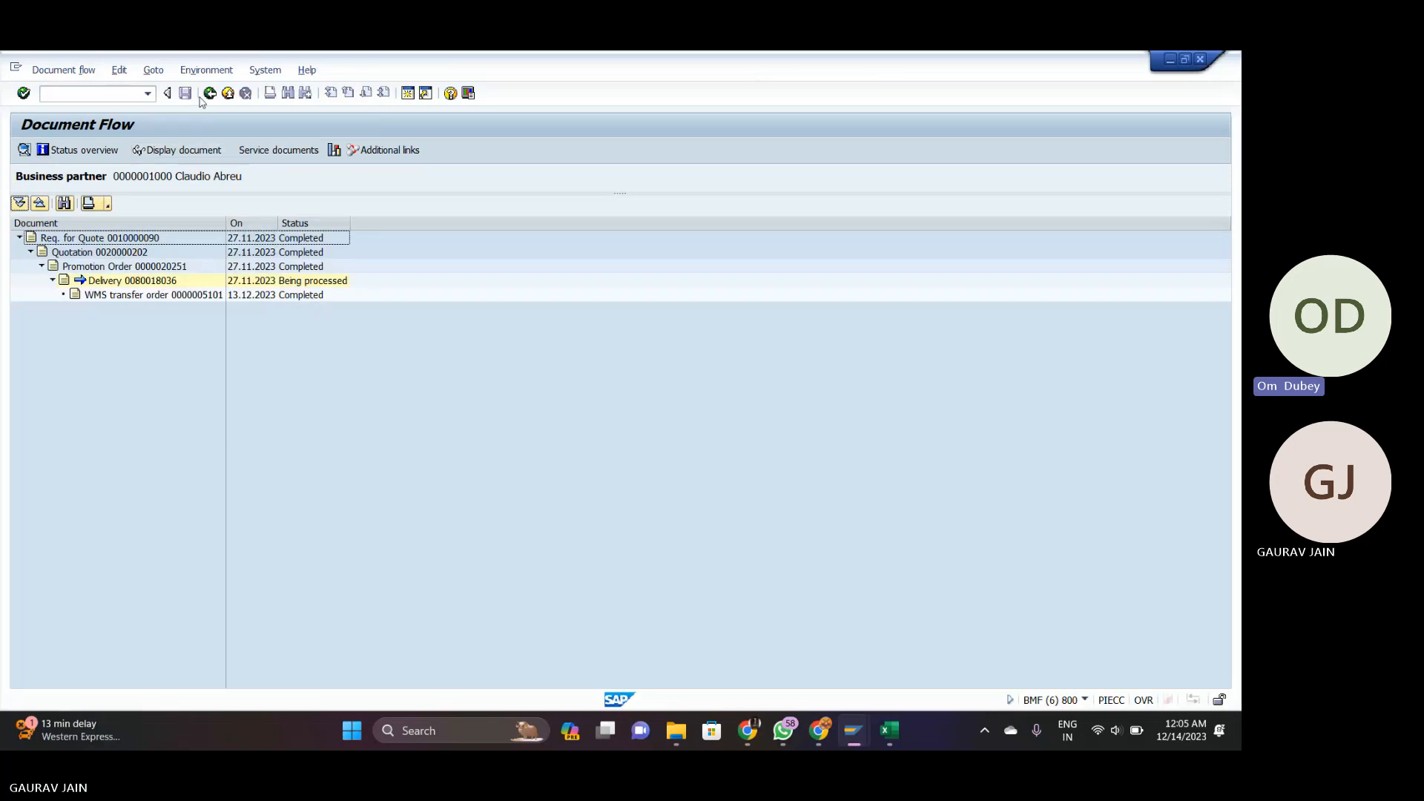
click(203, 144)
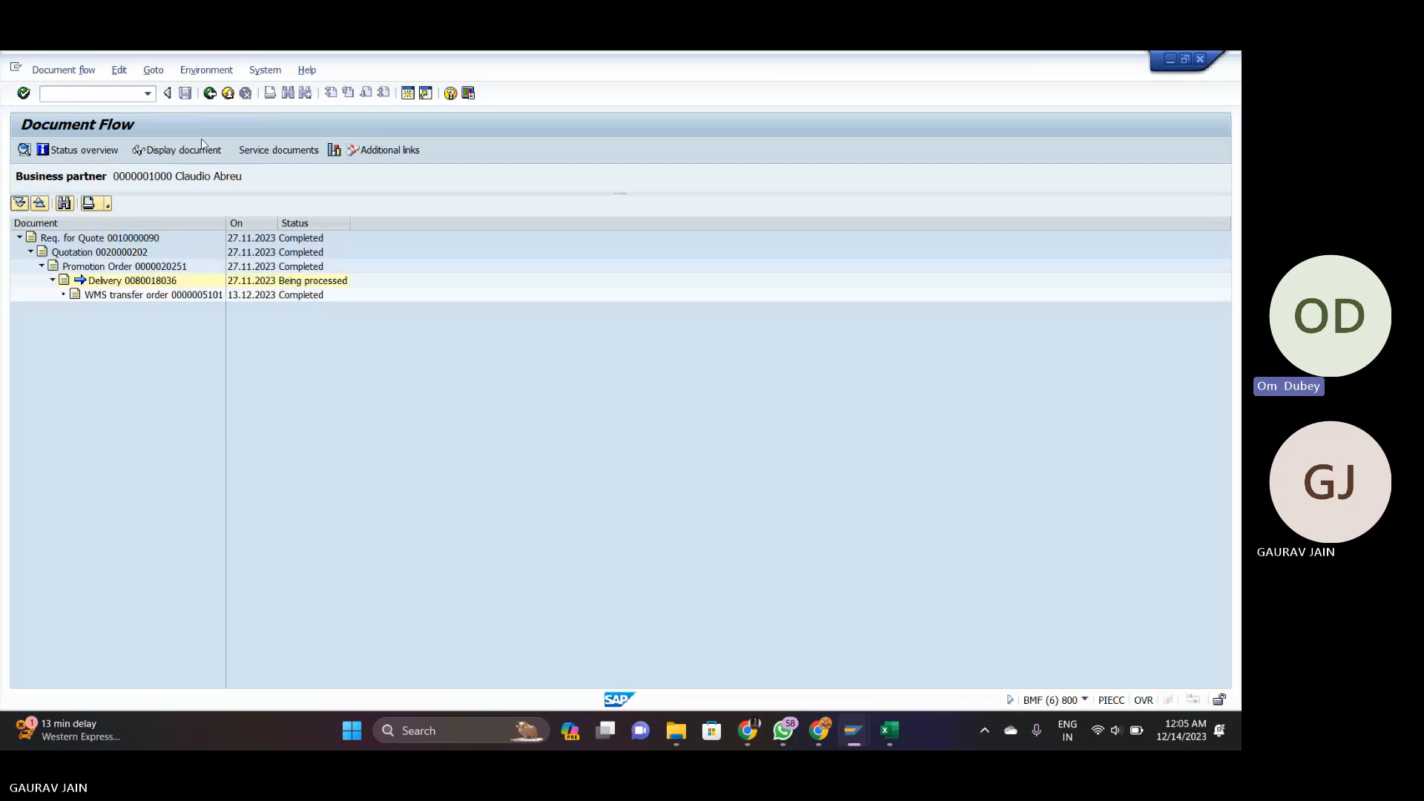
Open the same delivery in display mode with transaction VL03N in a new session.
click(147, 94)
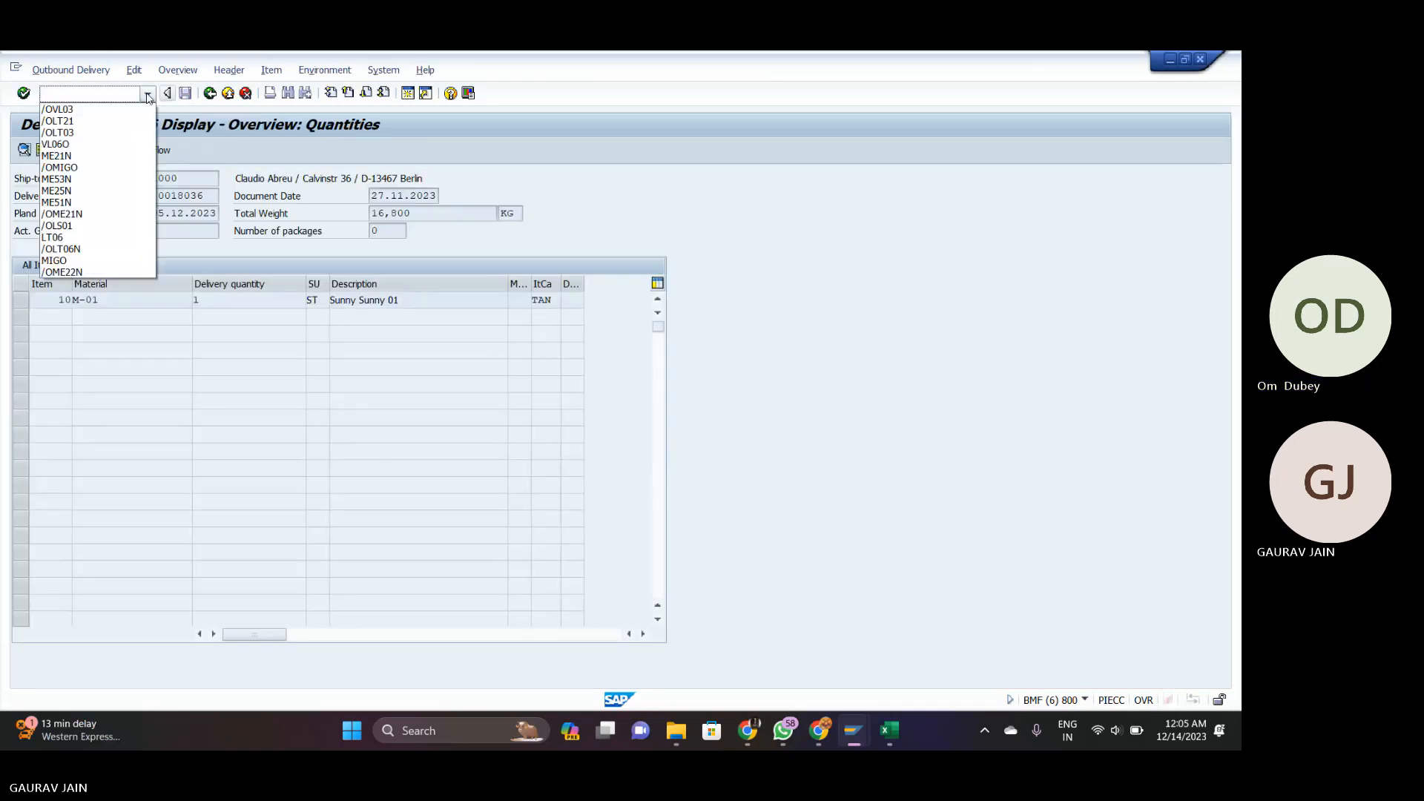
click(124, 93)
text(/)
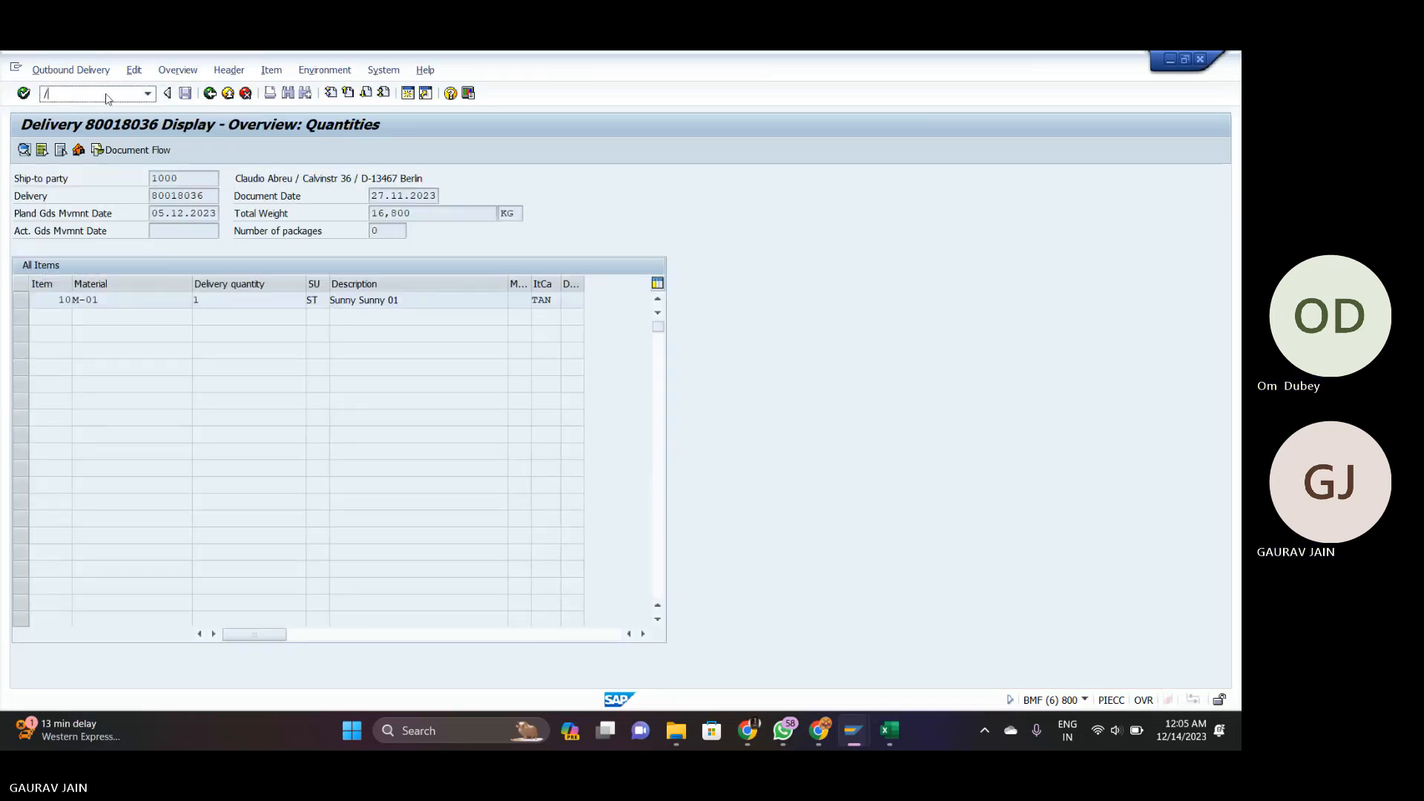
text(N)
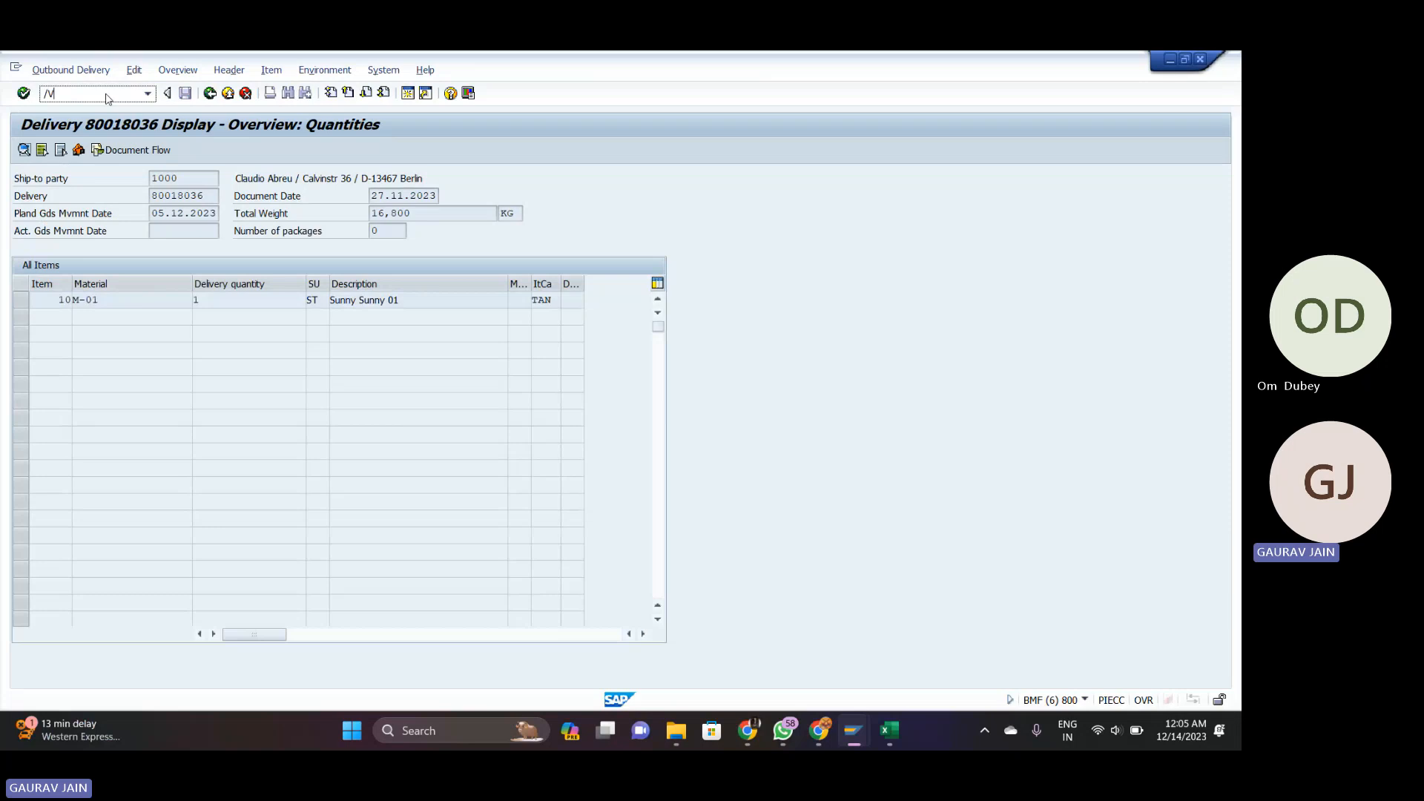
text(L03)
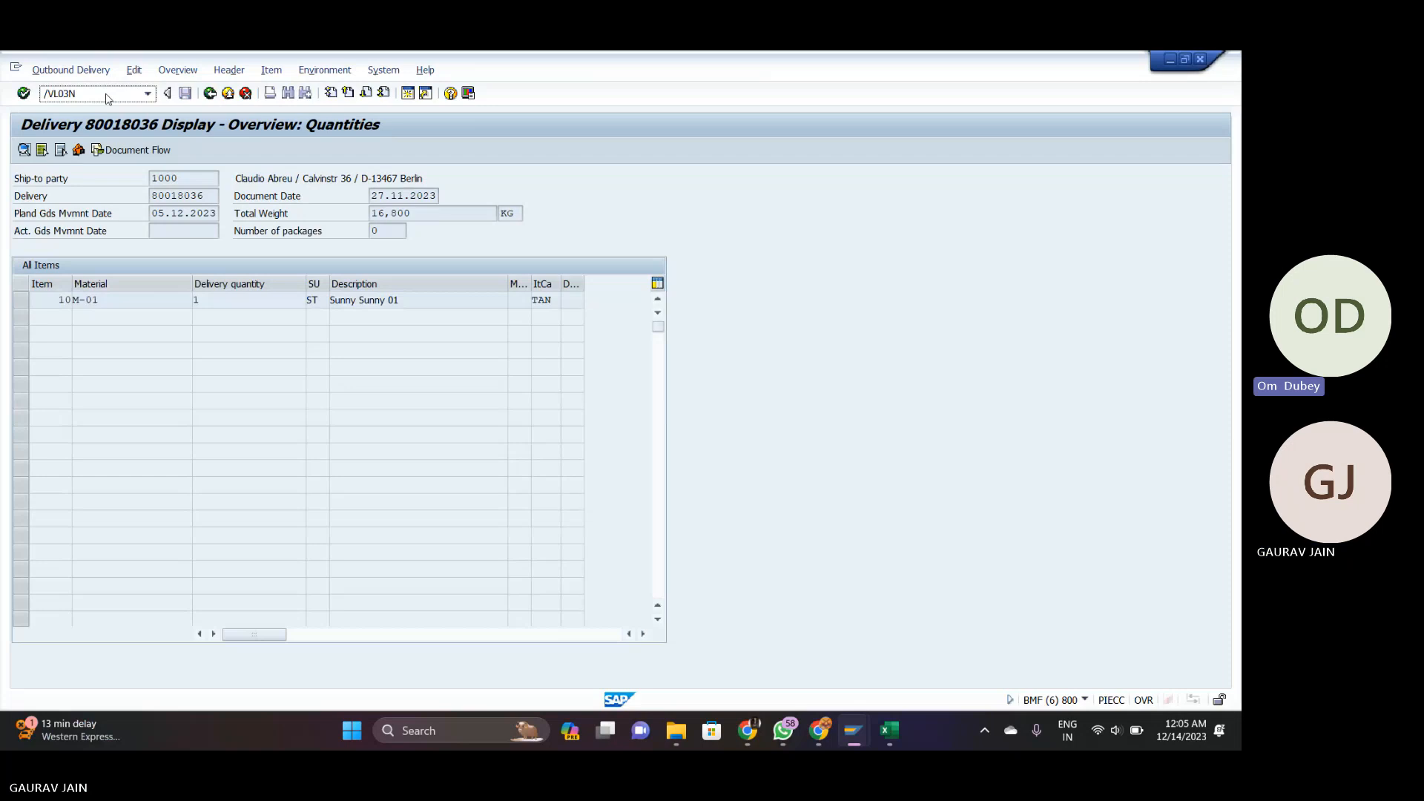
text(O)
key(Return)
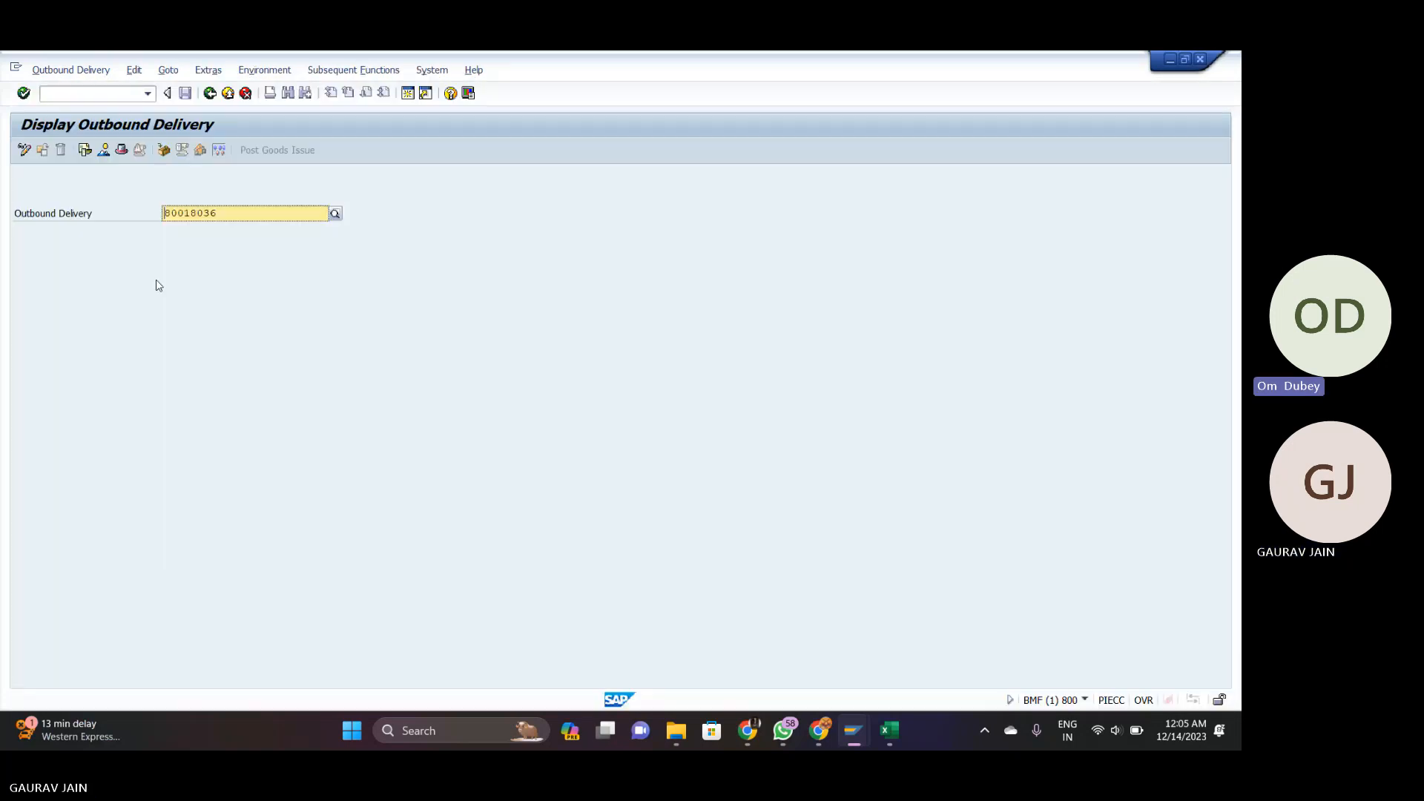
key(Return)
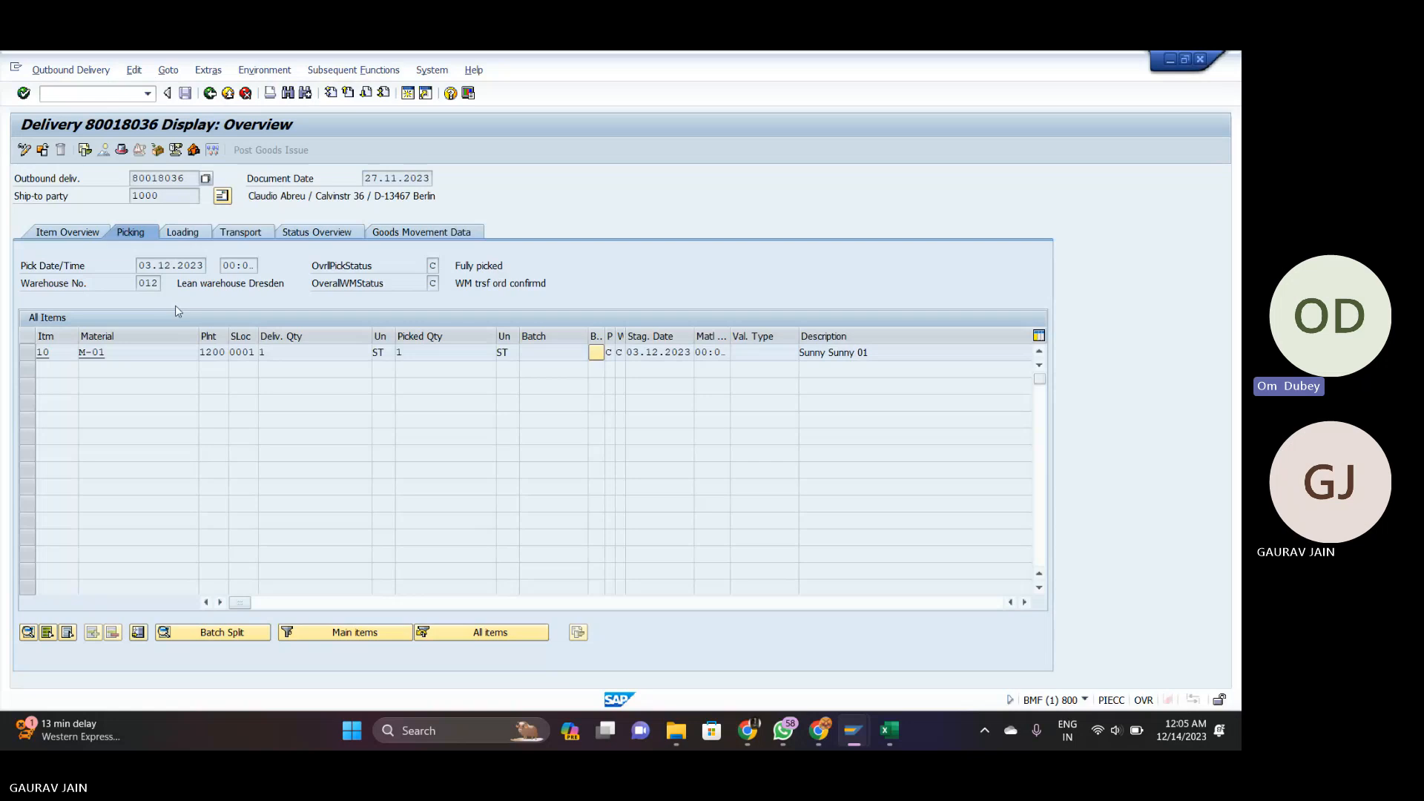
Look up the possible values of the overall picking status and examine the delivery's status overview.
click(433, 267)
key(F1)
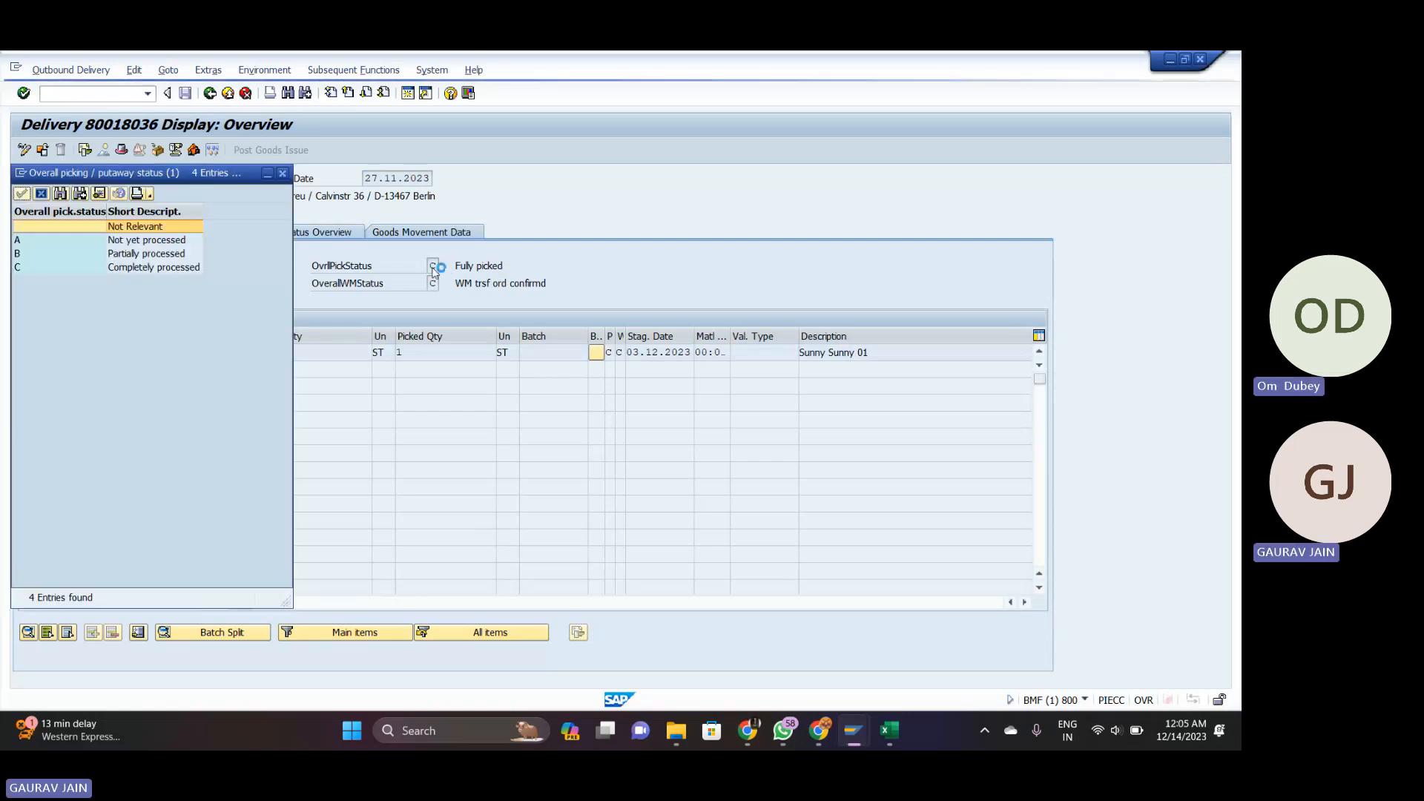
click(283, 173)
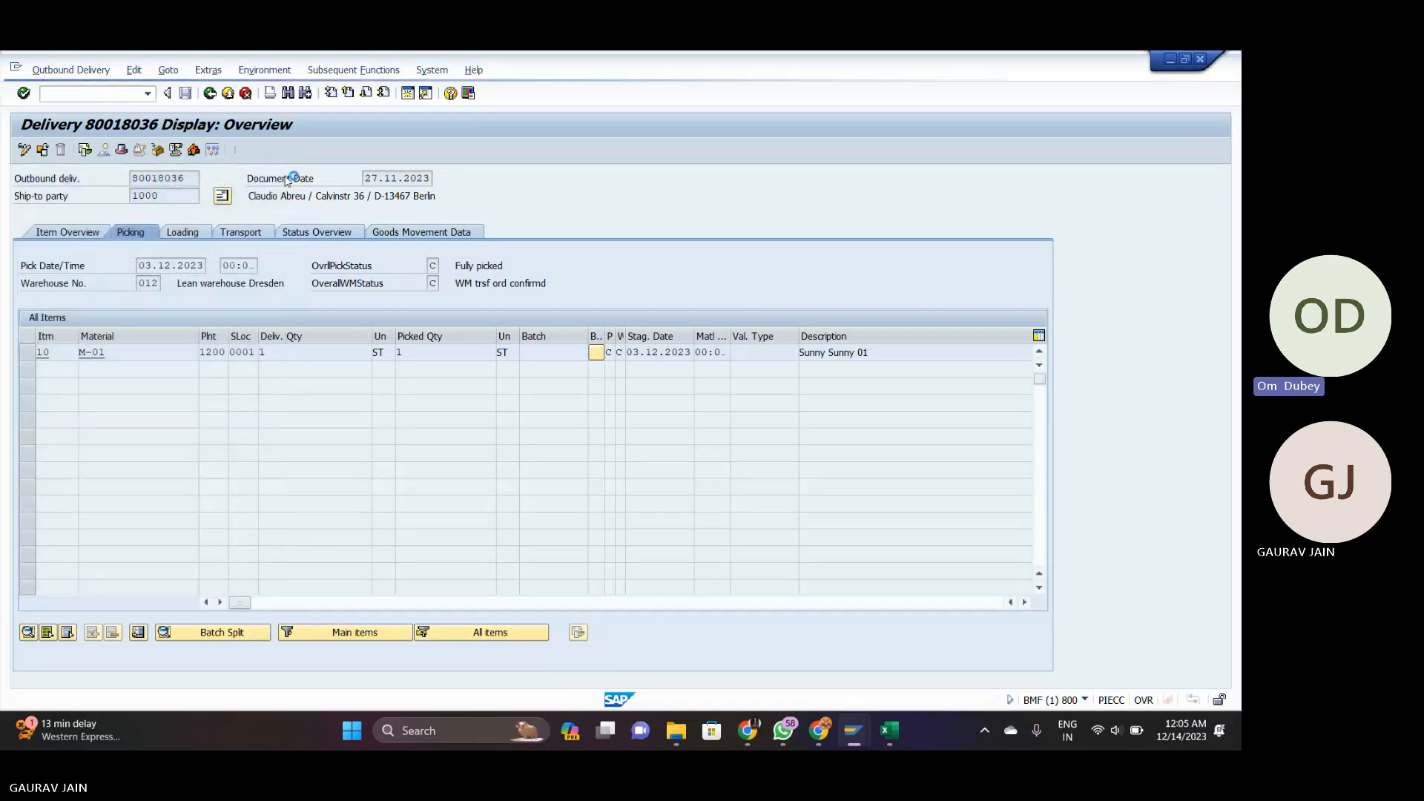
click(338, 231)
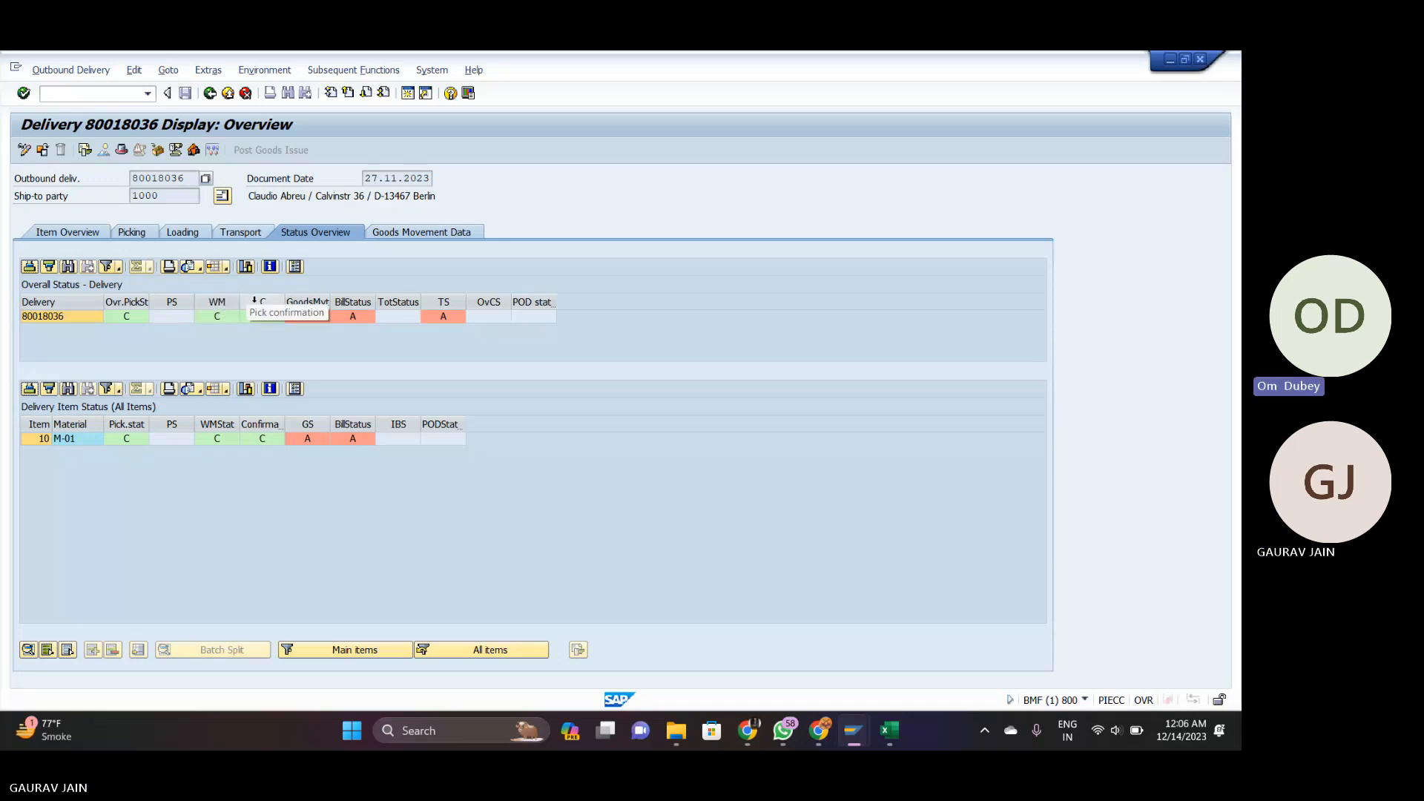
Leave the display, open the delivery in change mode and post its goods issue.
key(F3)
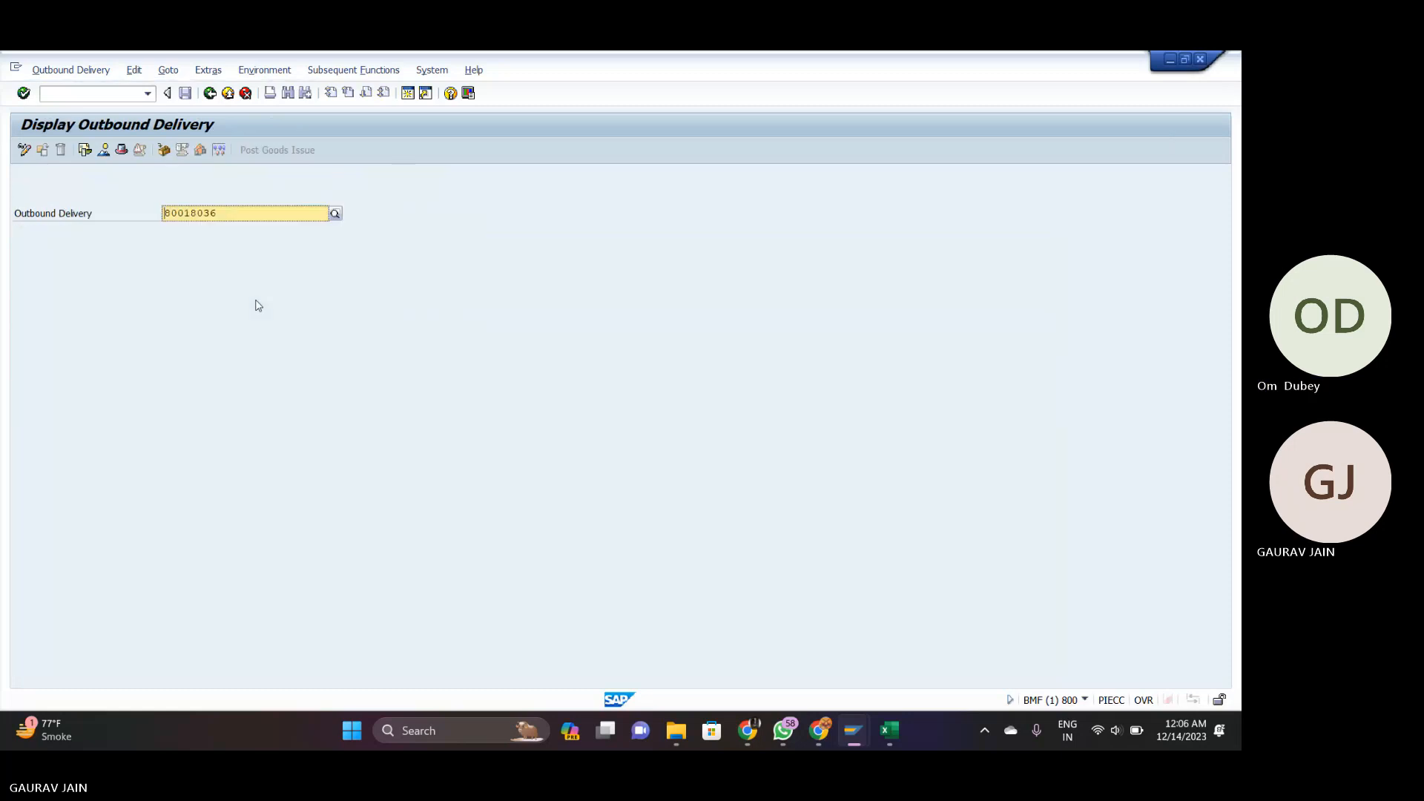
click(24, 149)
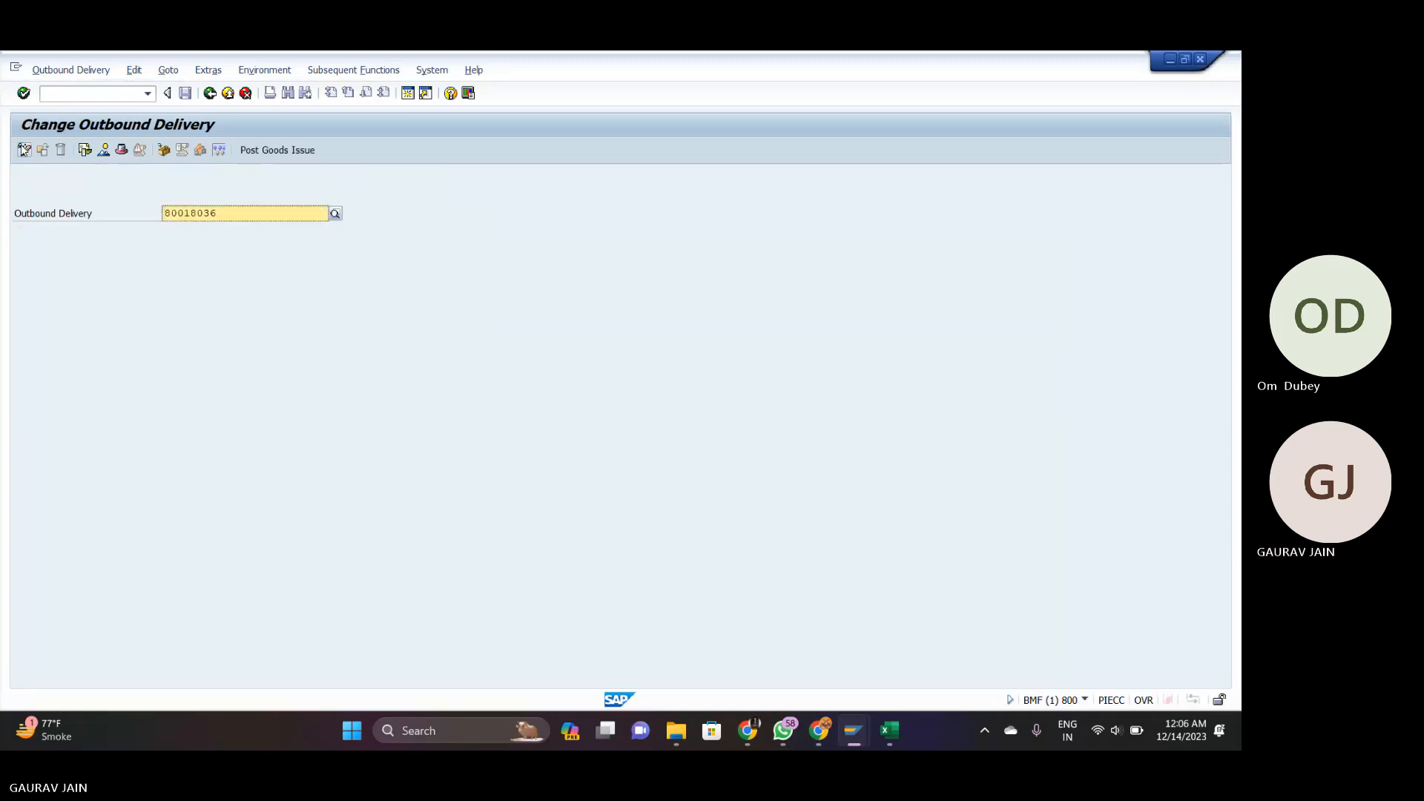
click(24, 149)
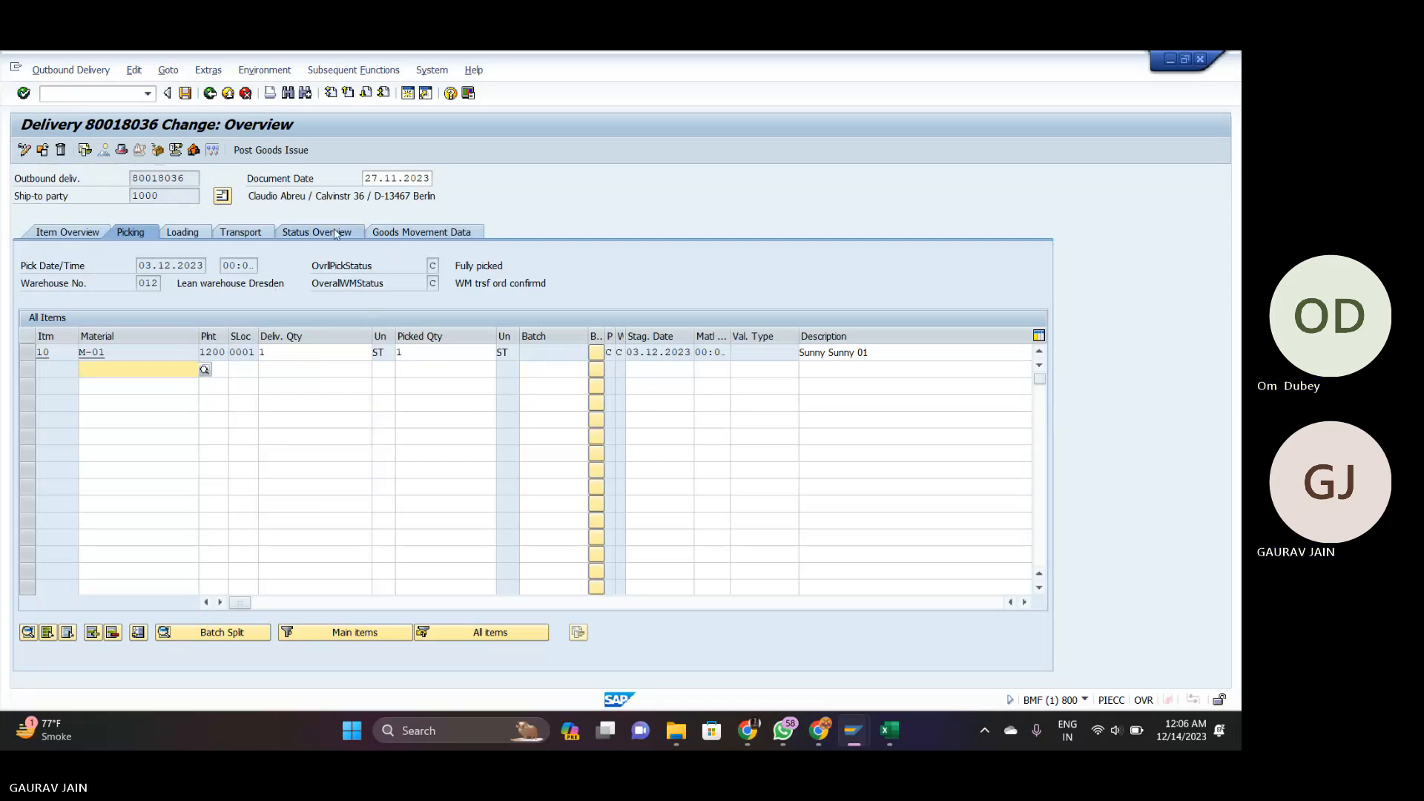
click(270, 150)
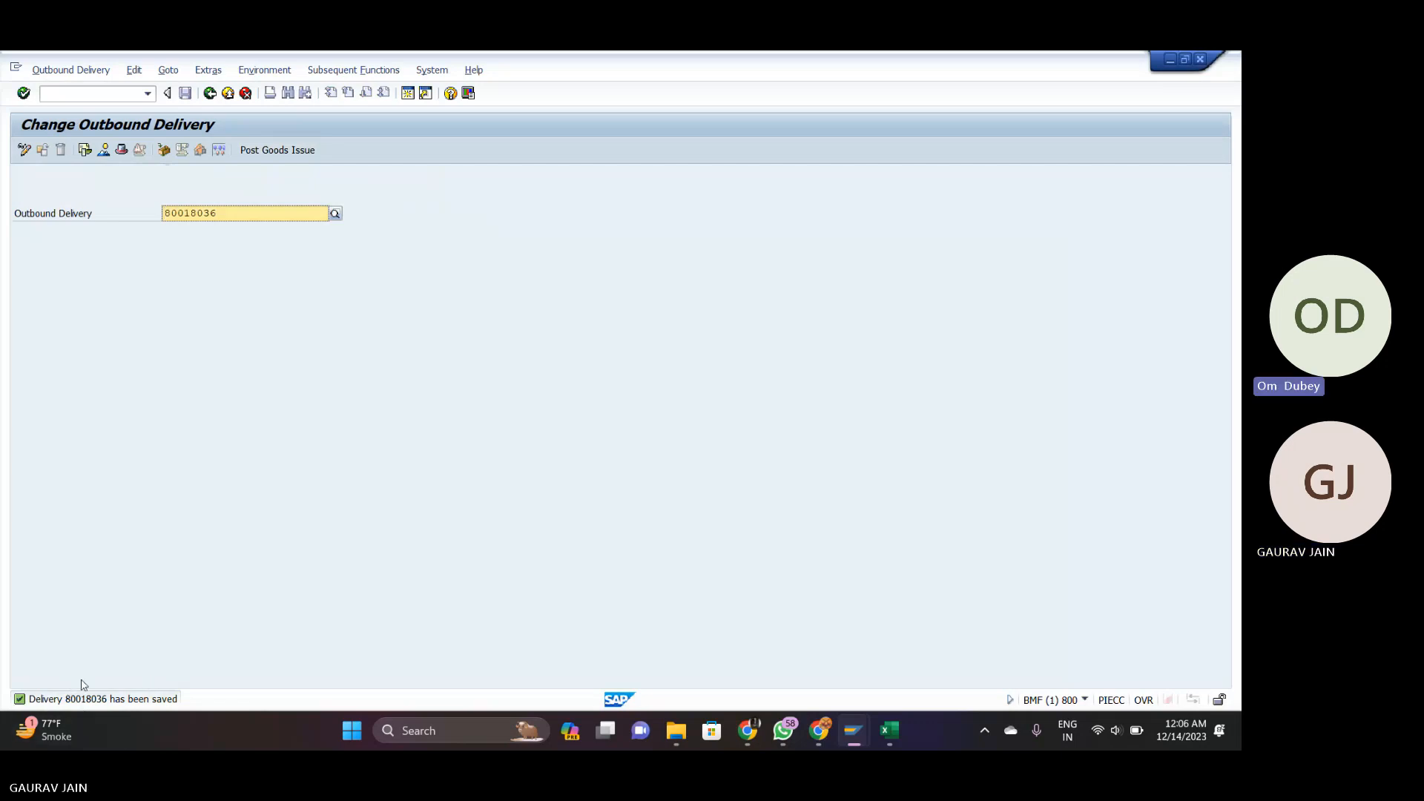
Reopen the delivery in change mode and check the goods movement status in its status overview.
key(Return)
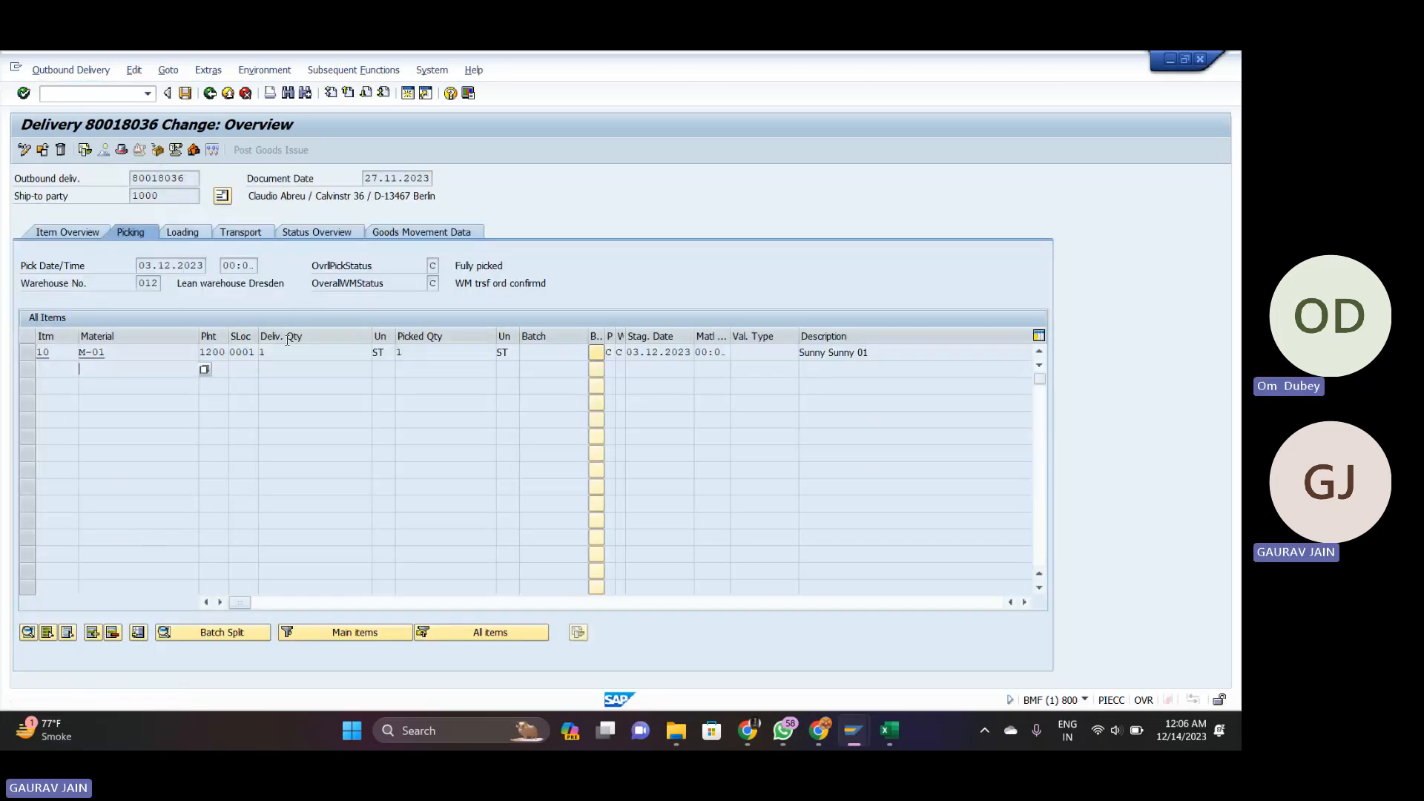
click(331, 231)
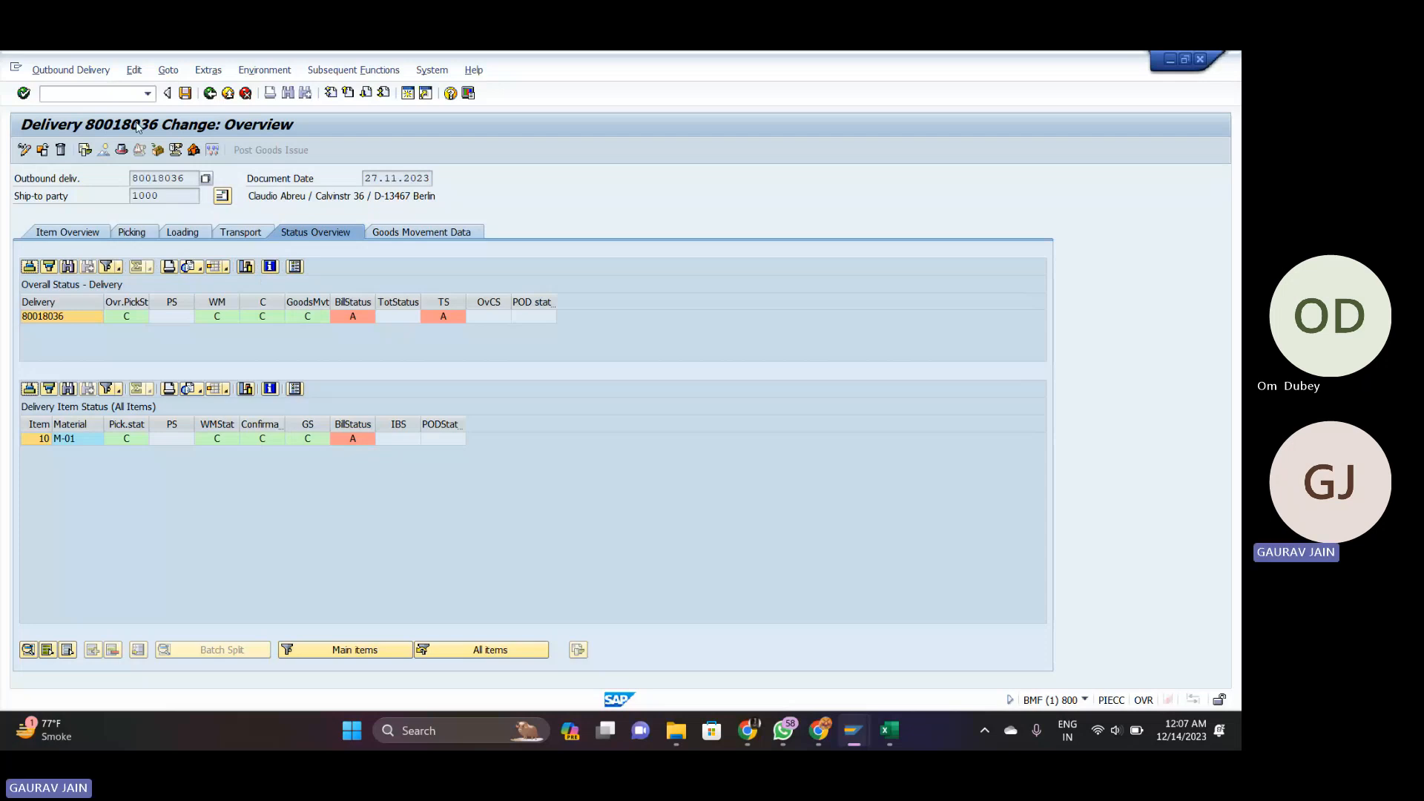
Return to the outbound deliveries list and inspect the picking data of the Becker Berlin (Versand) and HTG Komponente GmbH deliveries.
key(alt+Tab)
key(Tab)
key(Tab)
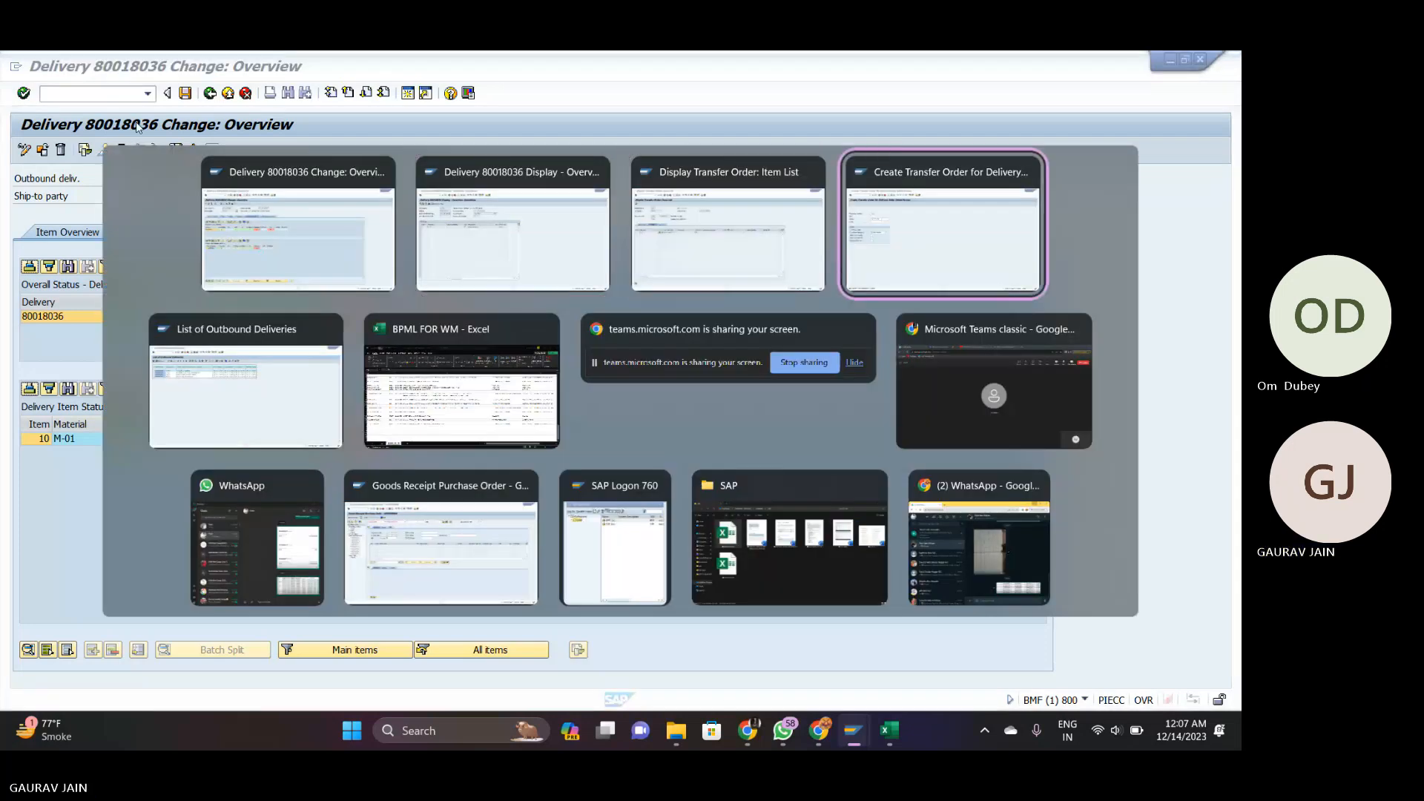
key(Tab)
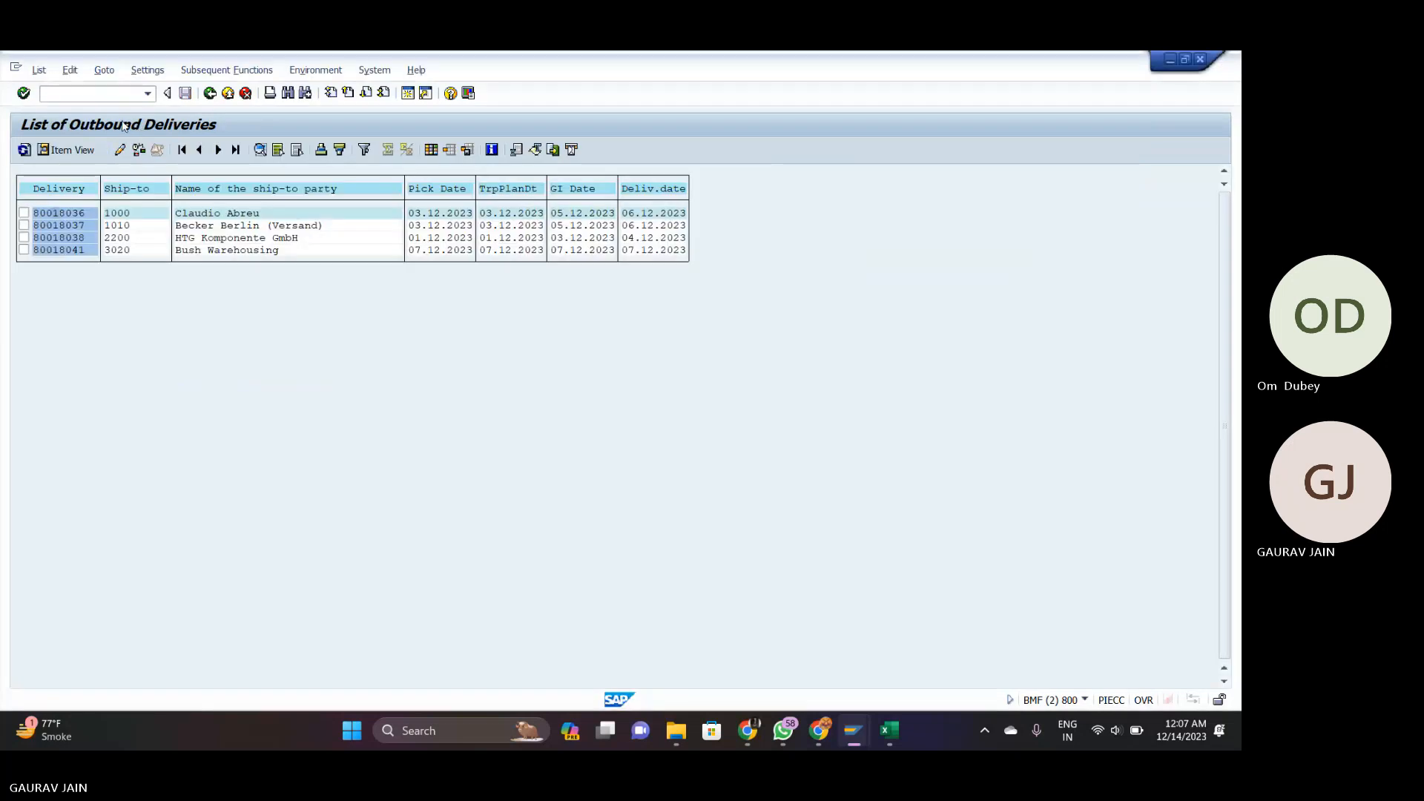
double_click(64, 225)
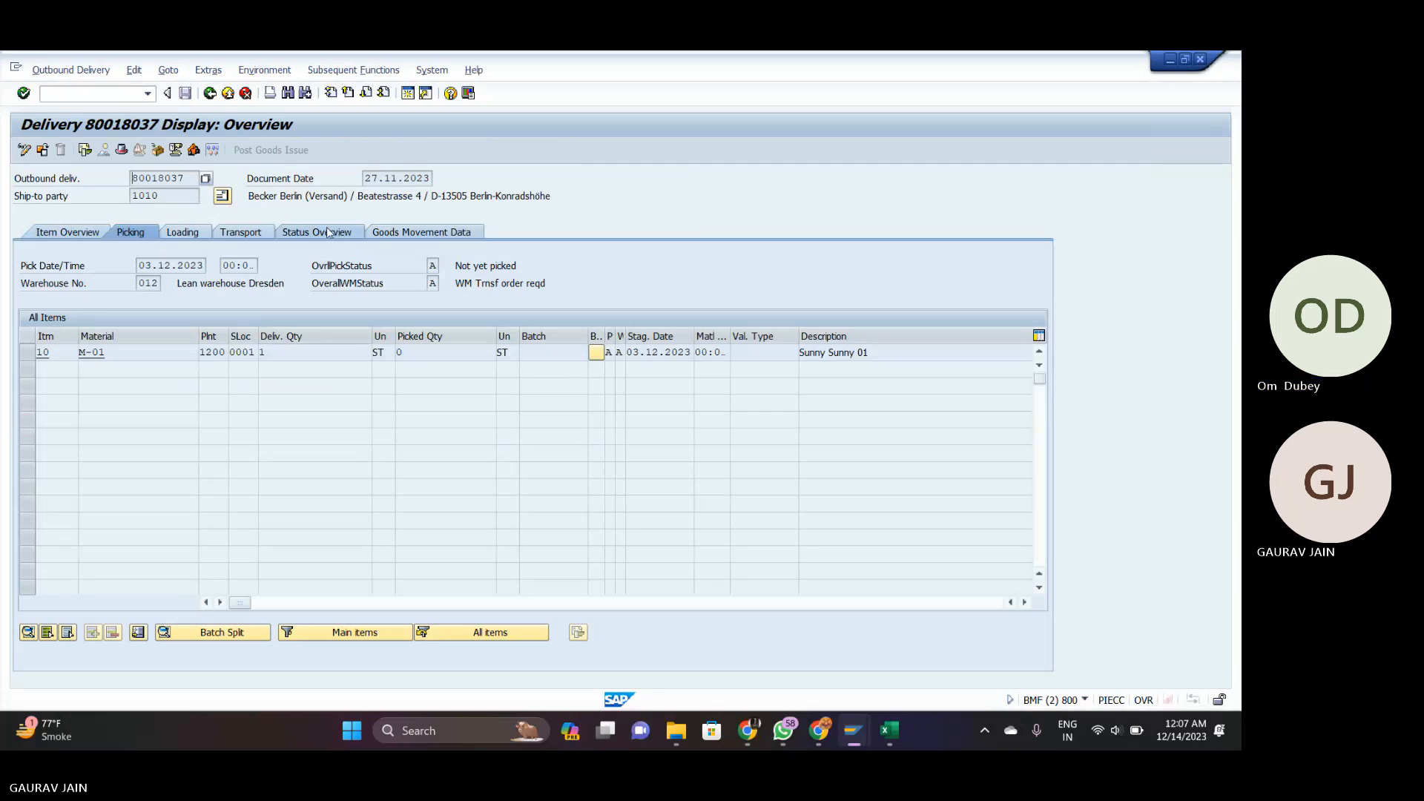
key(F3)
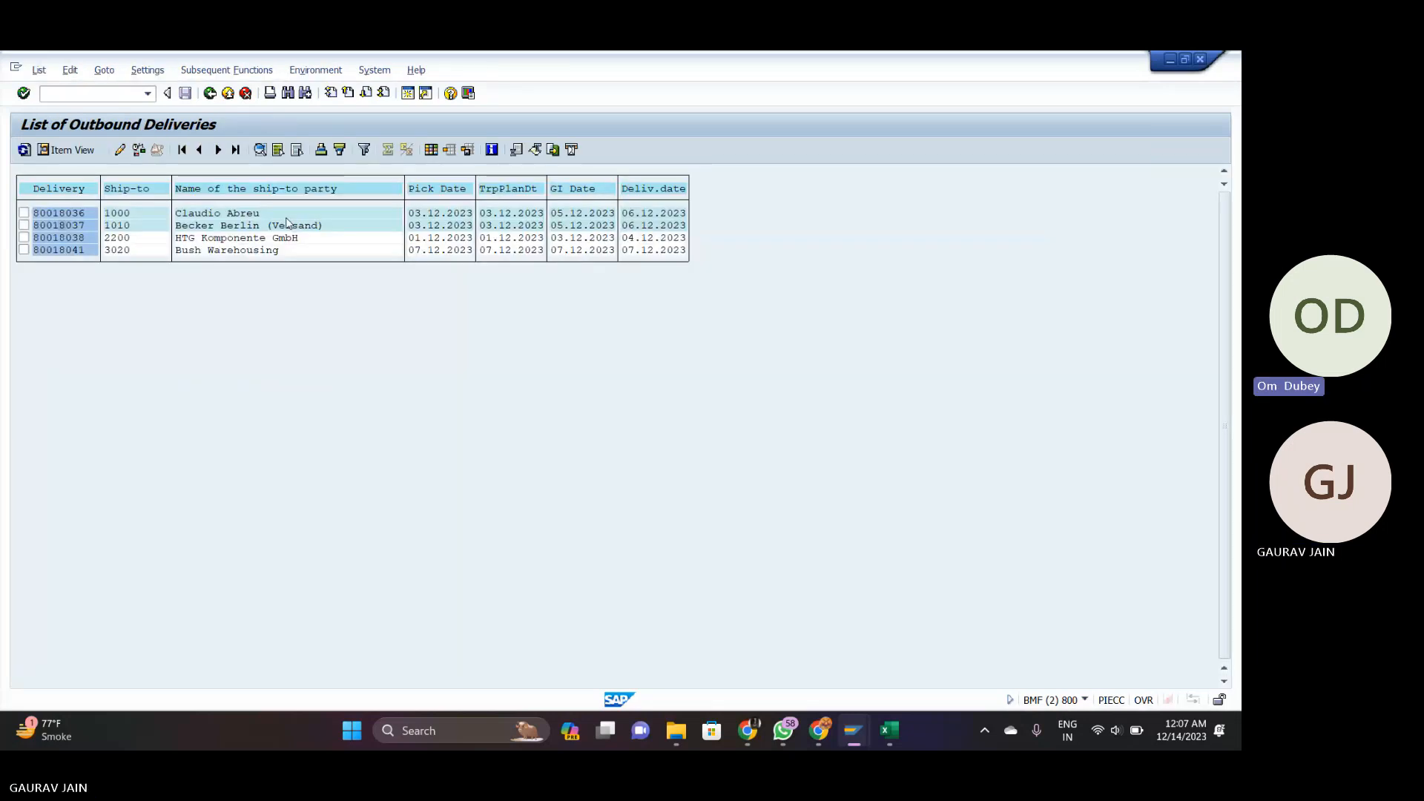
double_click(60, 236)
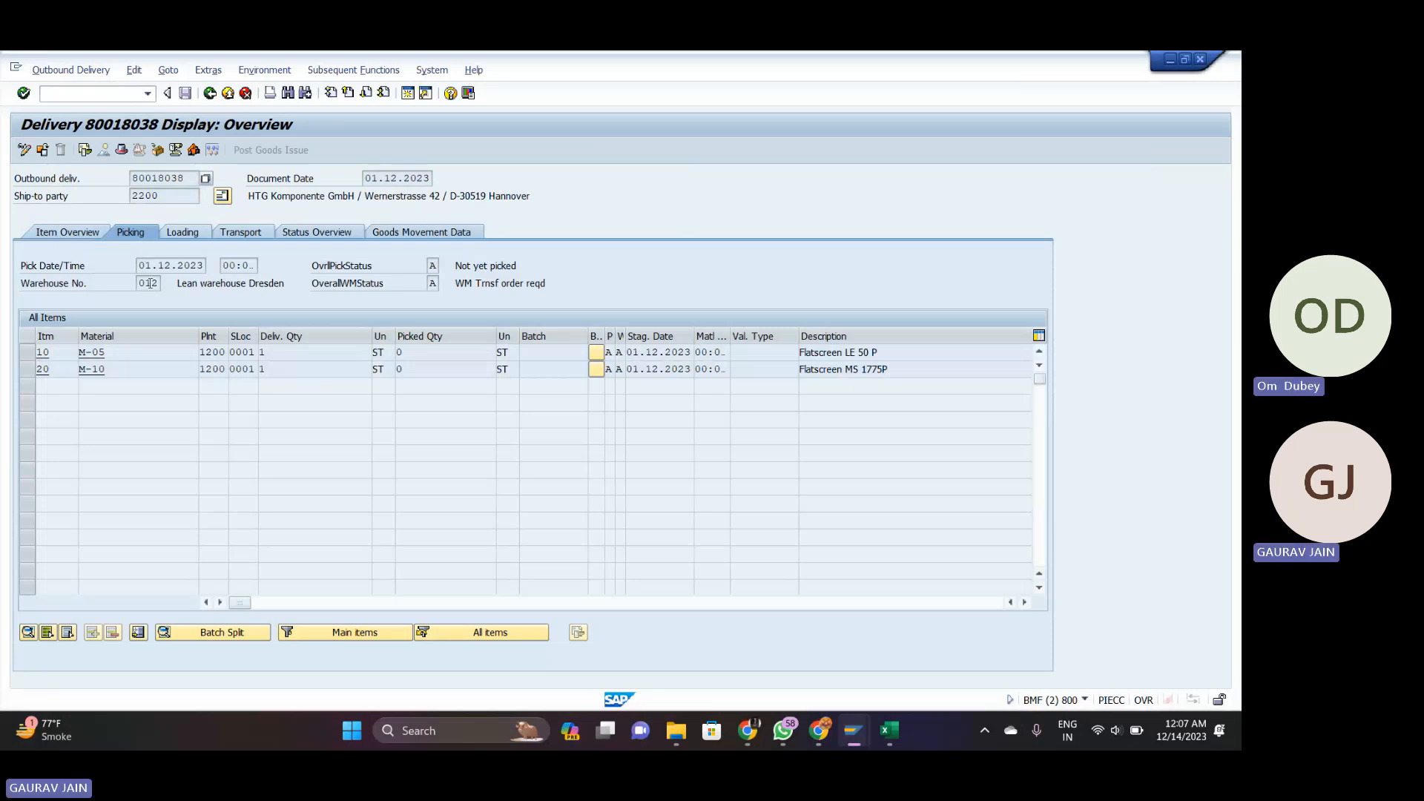
key(F3)
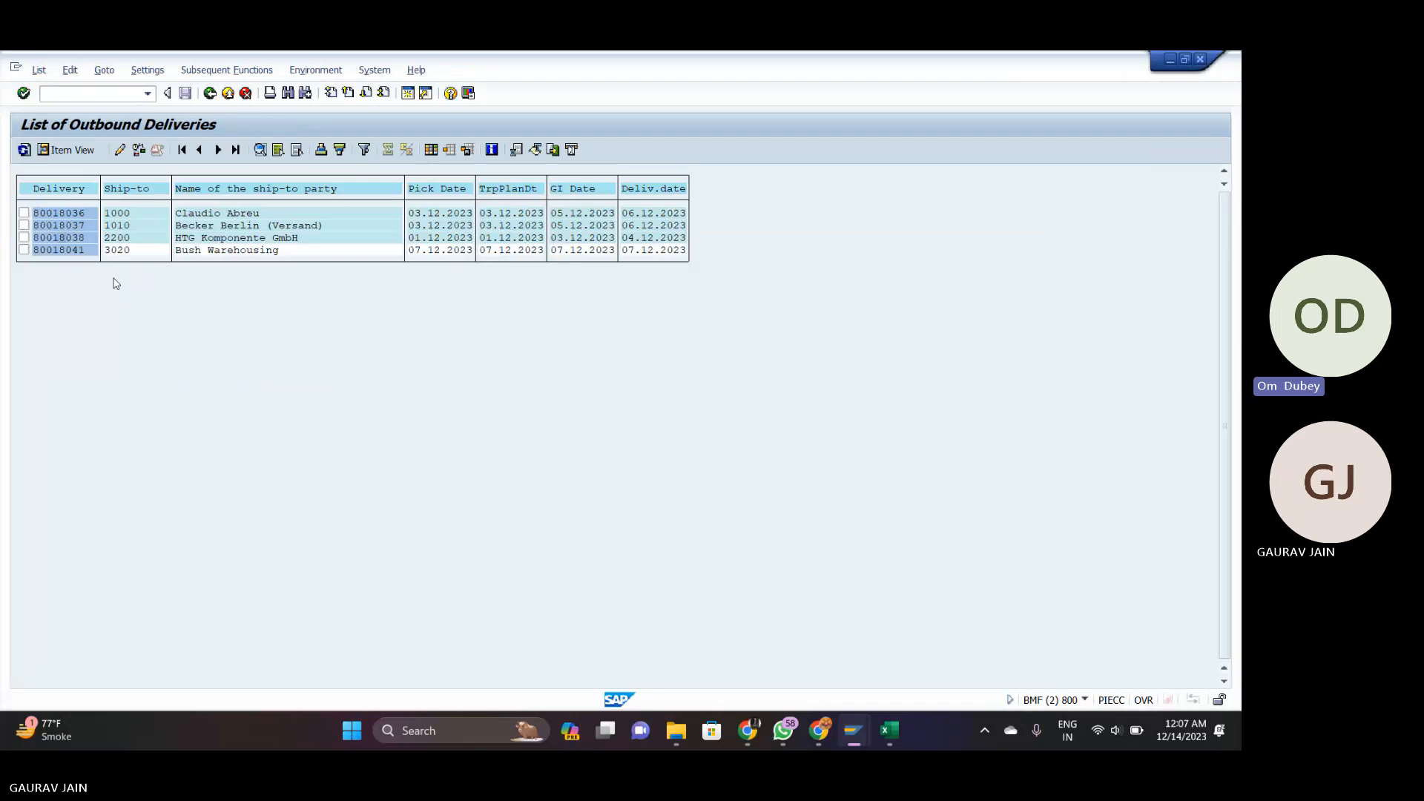
Open the Bush Warehousing delivery from the list, switch it to change mode and check the available subsequent functions.
double_click(79, 251)
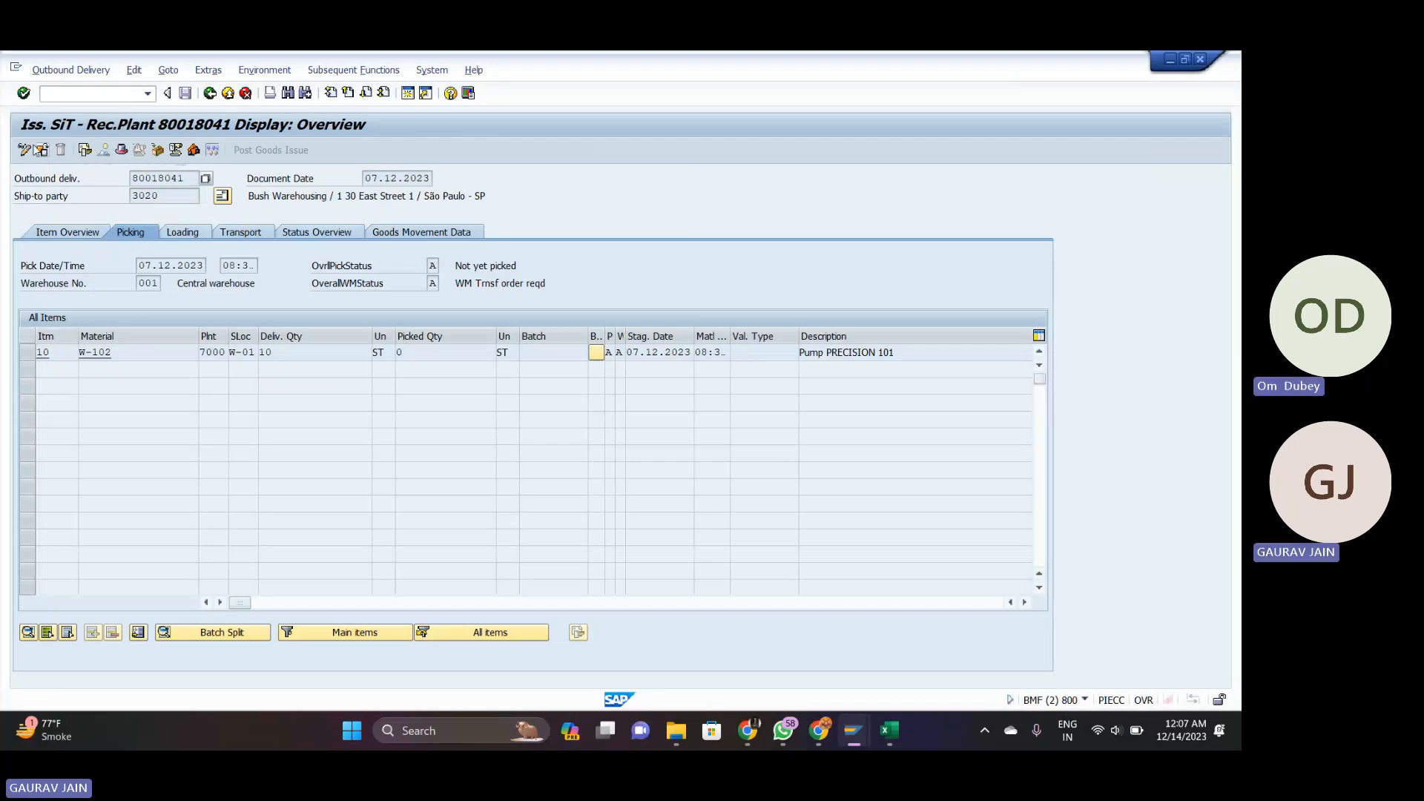
click(26, 151)
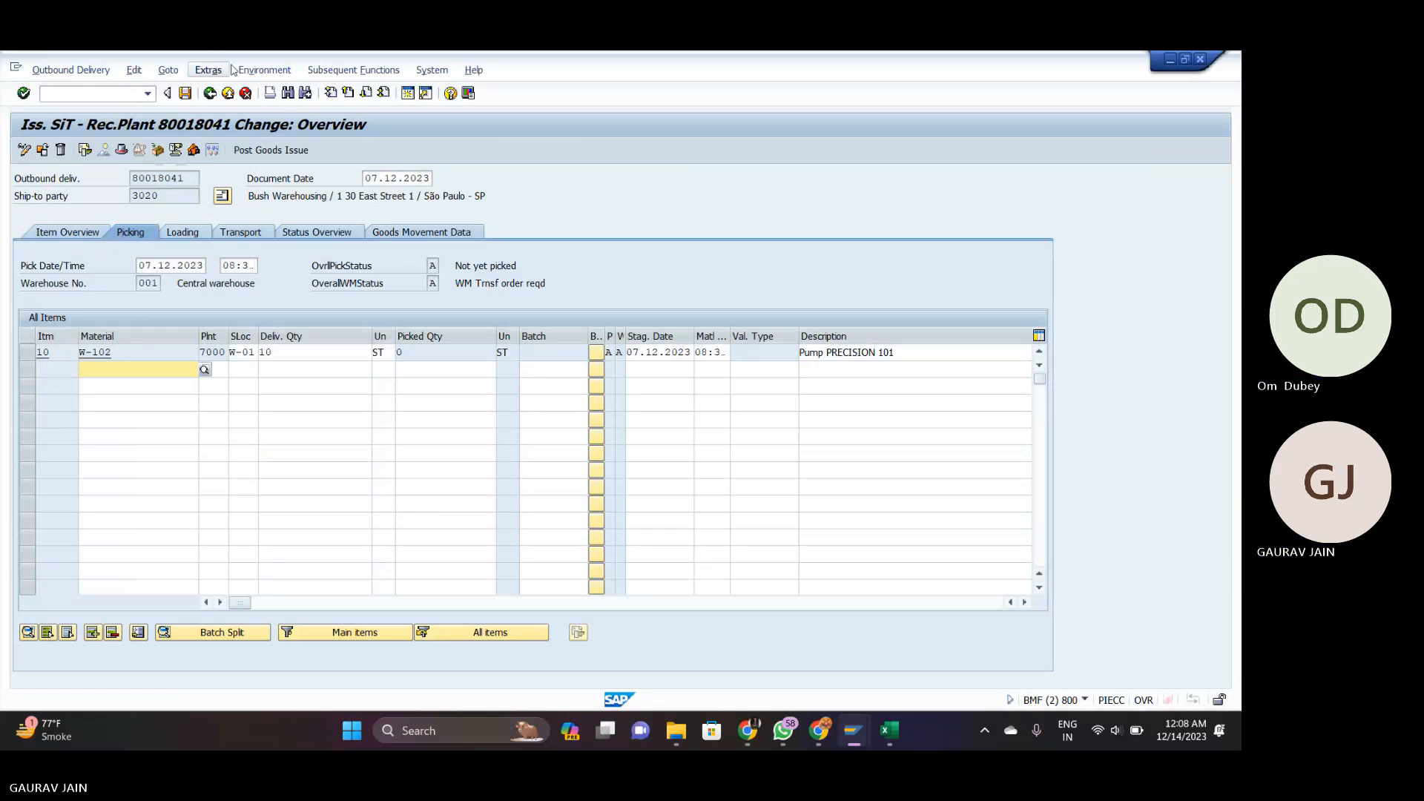
click(331, 71)
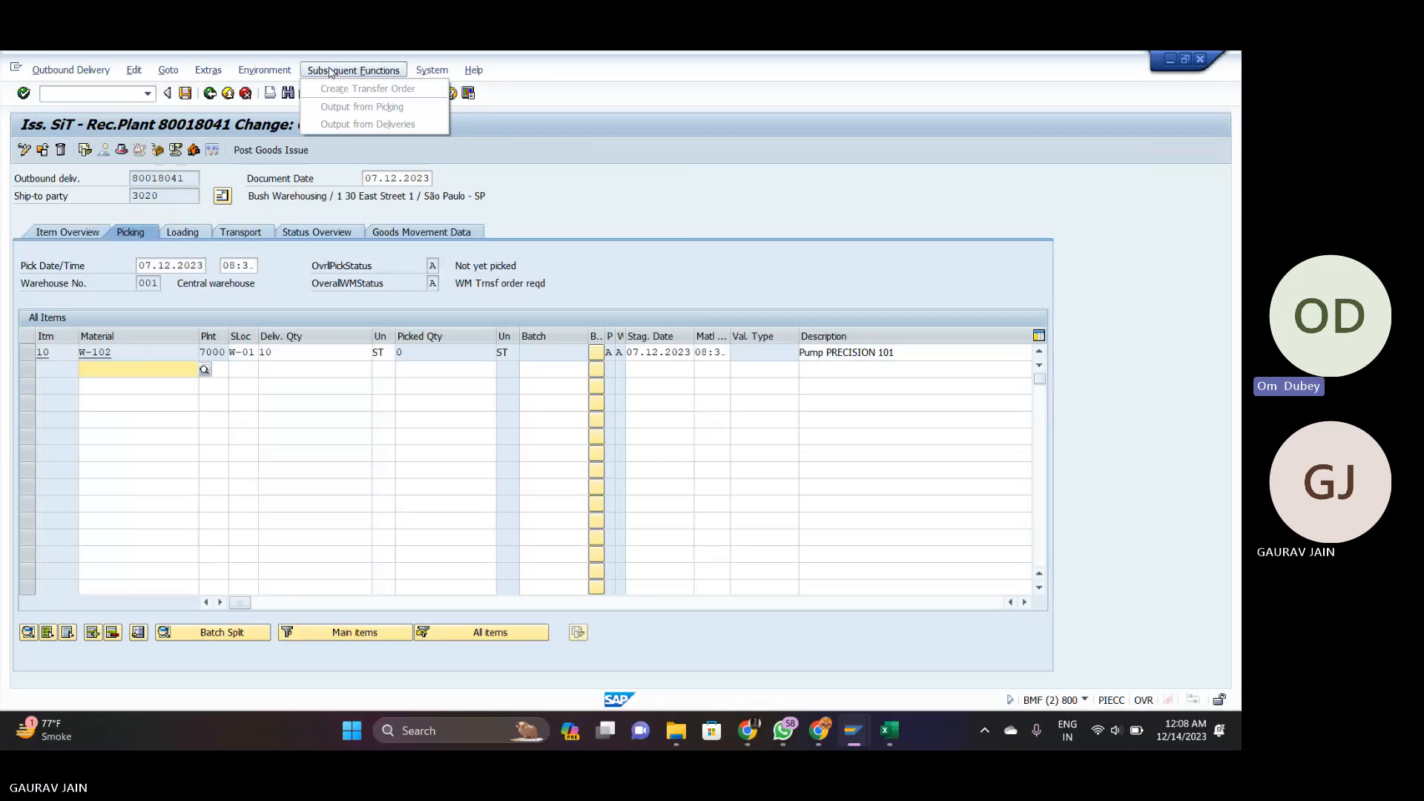
click(585, 154)
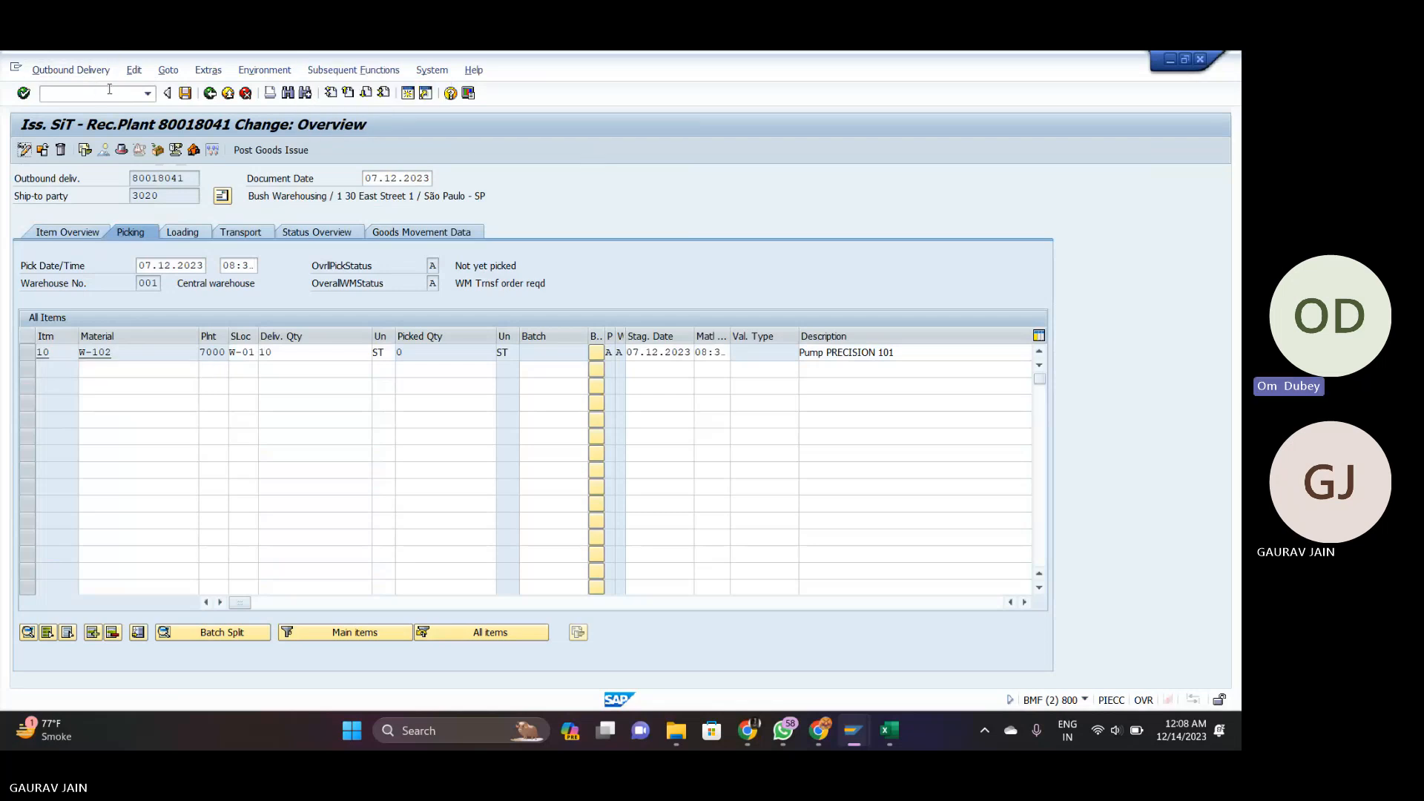
Open the transfer order creation for delivery notes and try to create one for the Bush Warehousing delivery in warehouse 012.
key(alt+Tab)
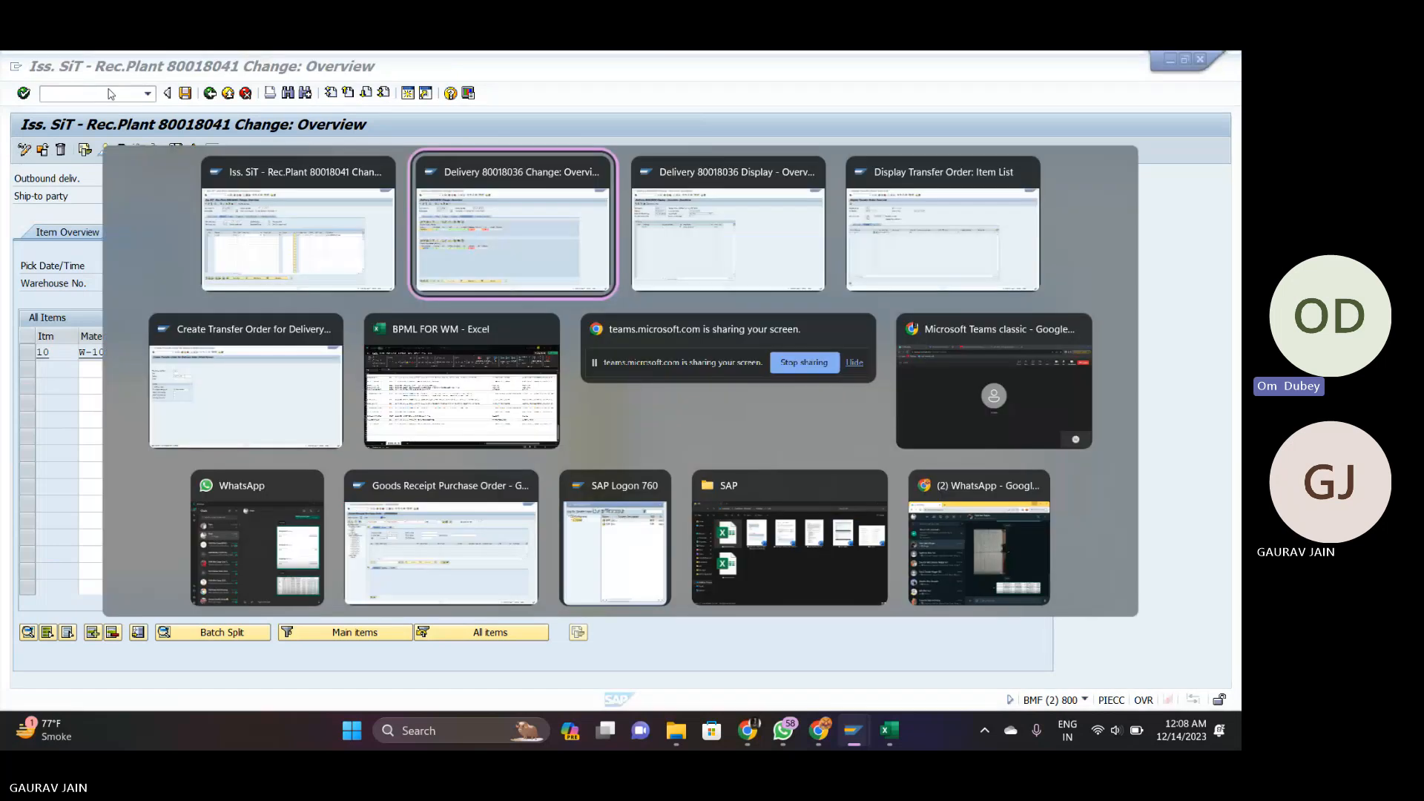
key(alt+shift+Tab)
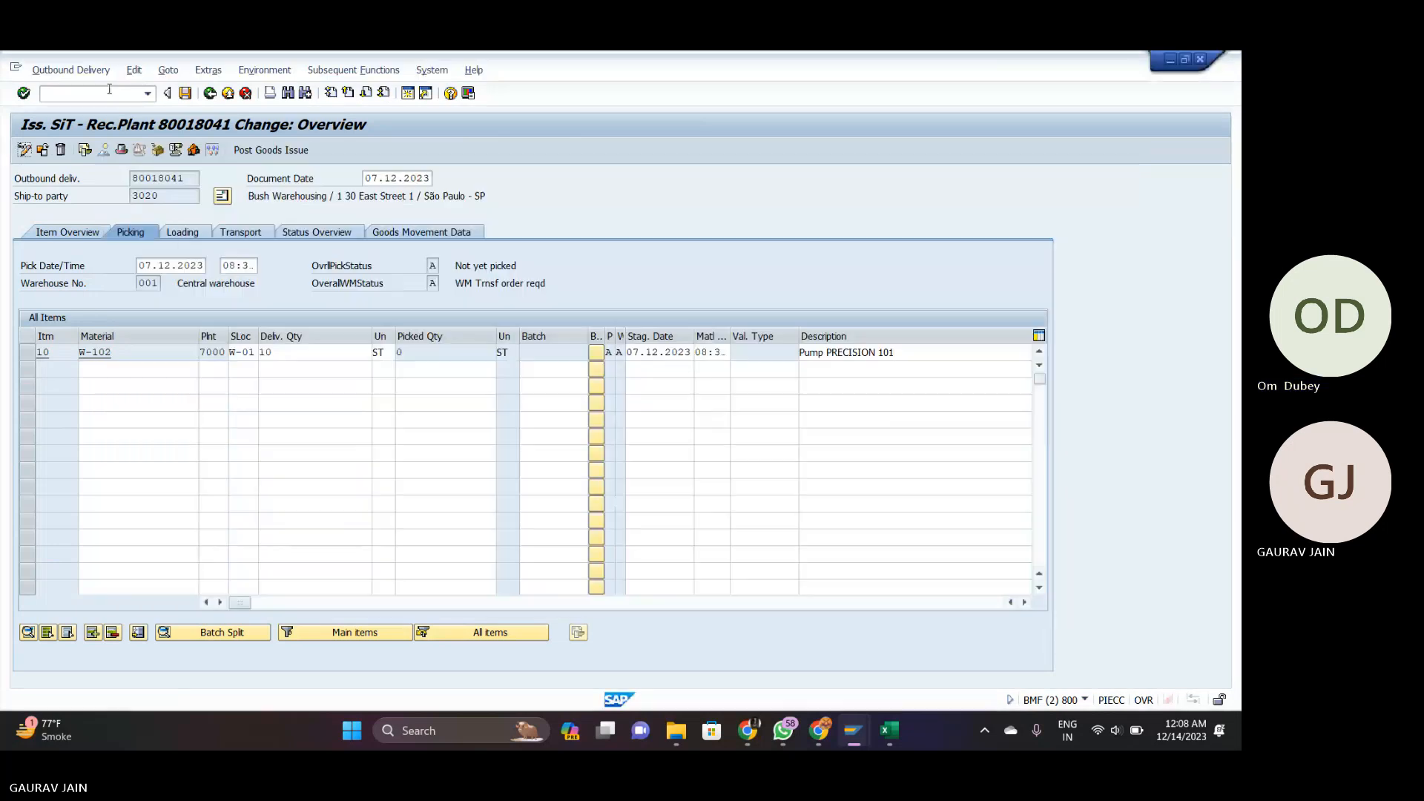
click(74, 89)
text(/NLK)
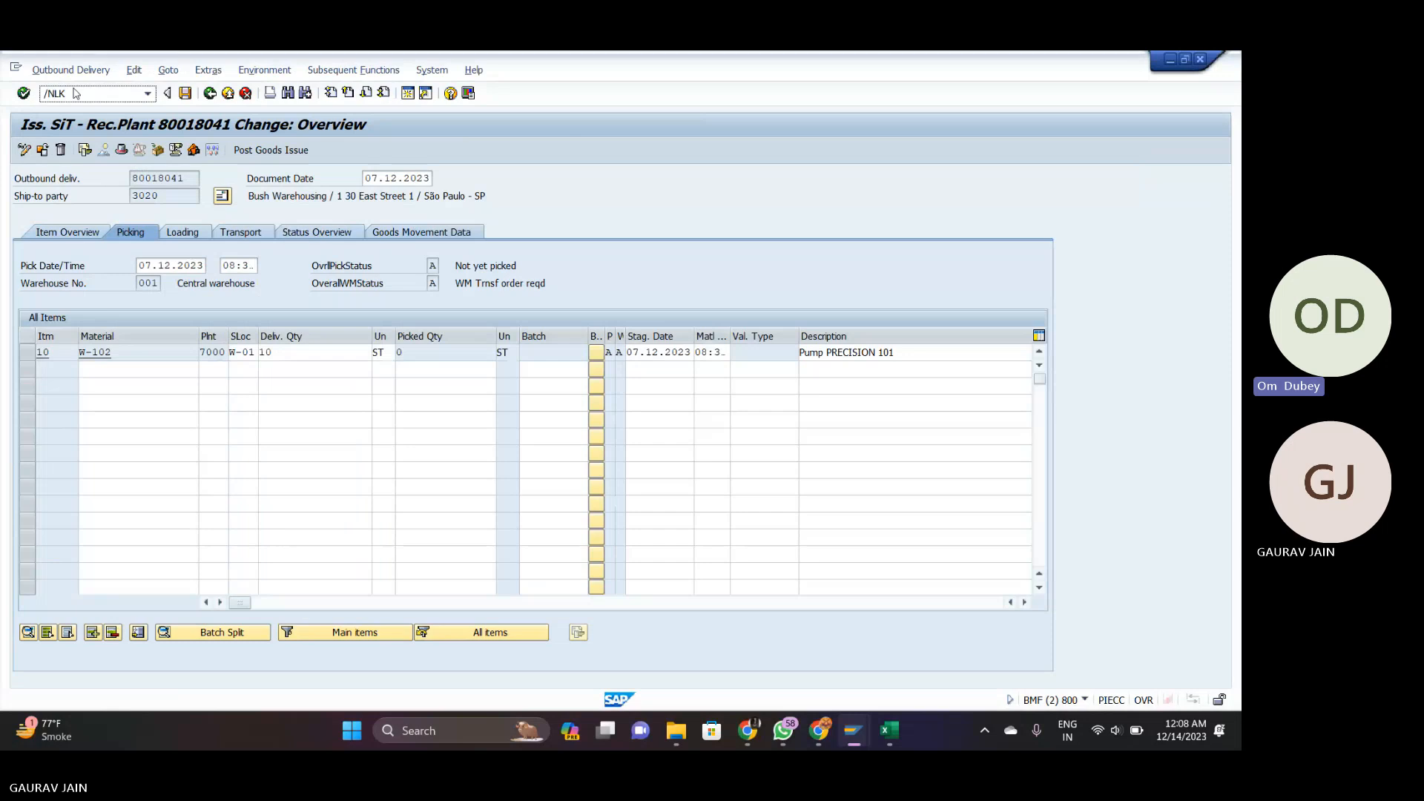
key(BackSpace)
text(T01)
key(Return)
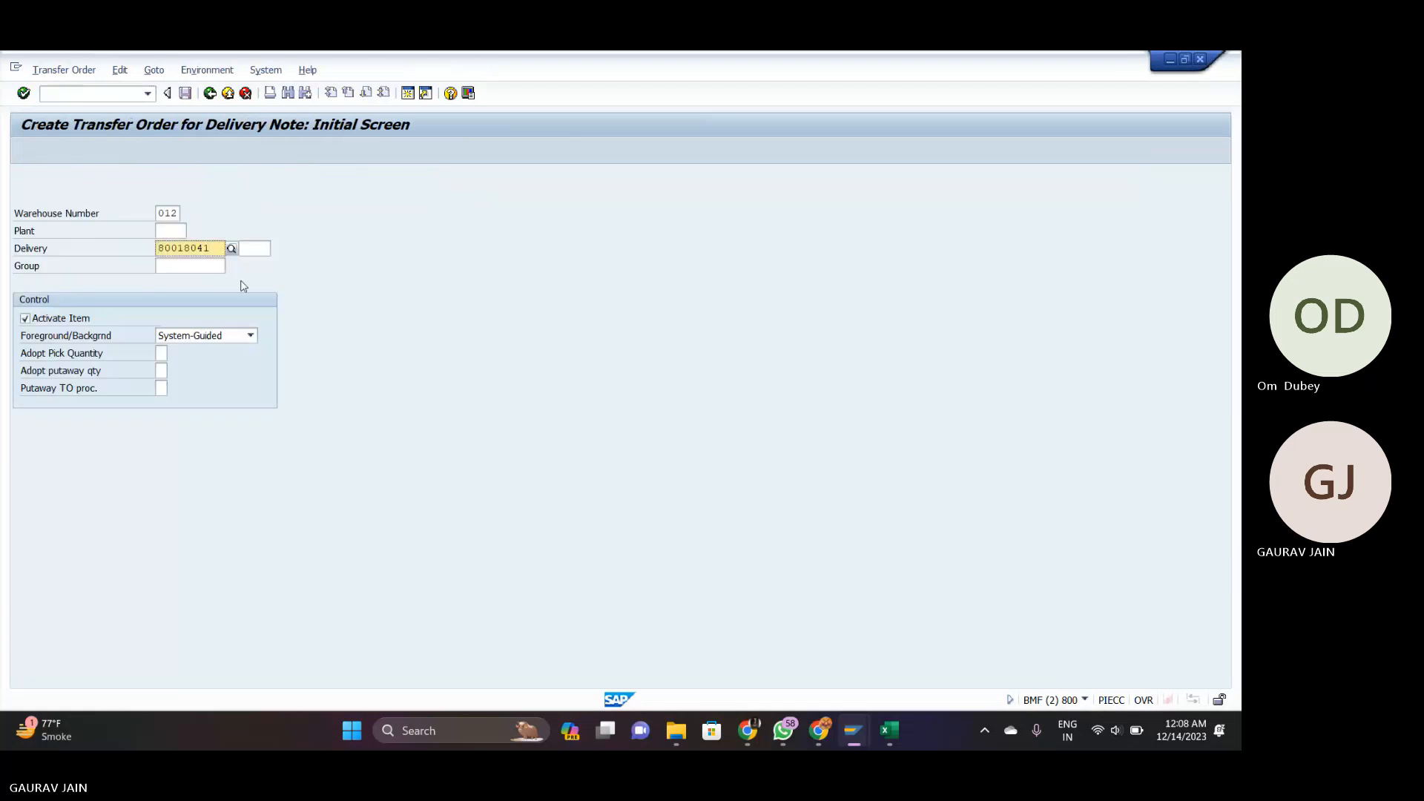
key(Return)
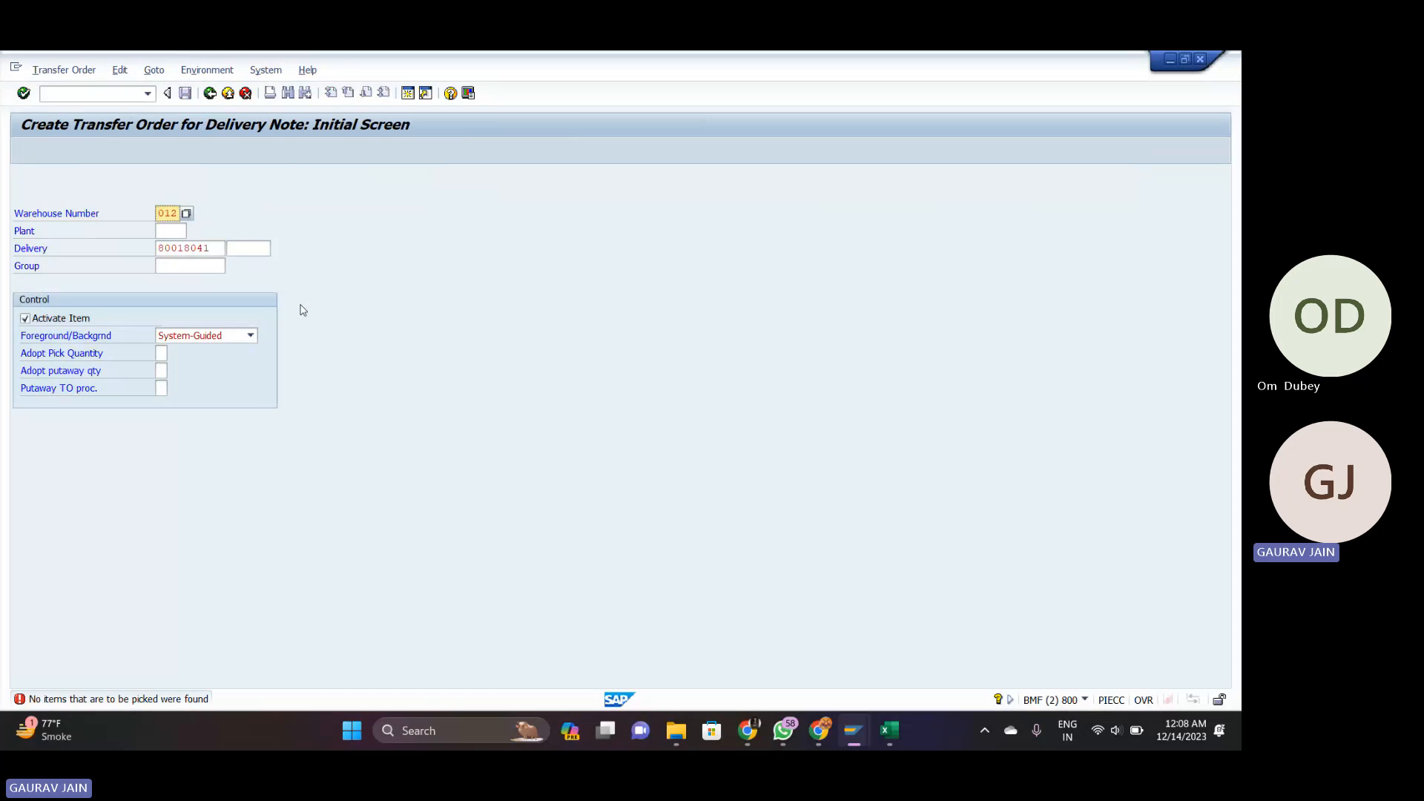
Copy the number of the goods-issued delivery and try to use it as the delivery for the transfer order.
key(alt+Tab)
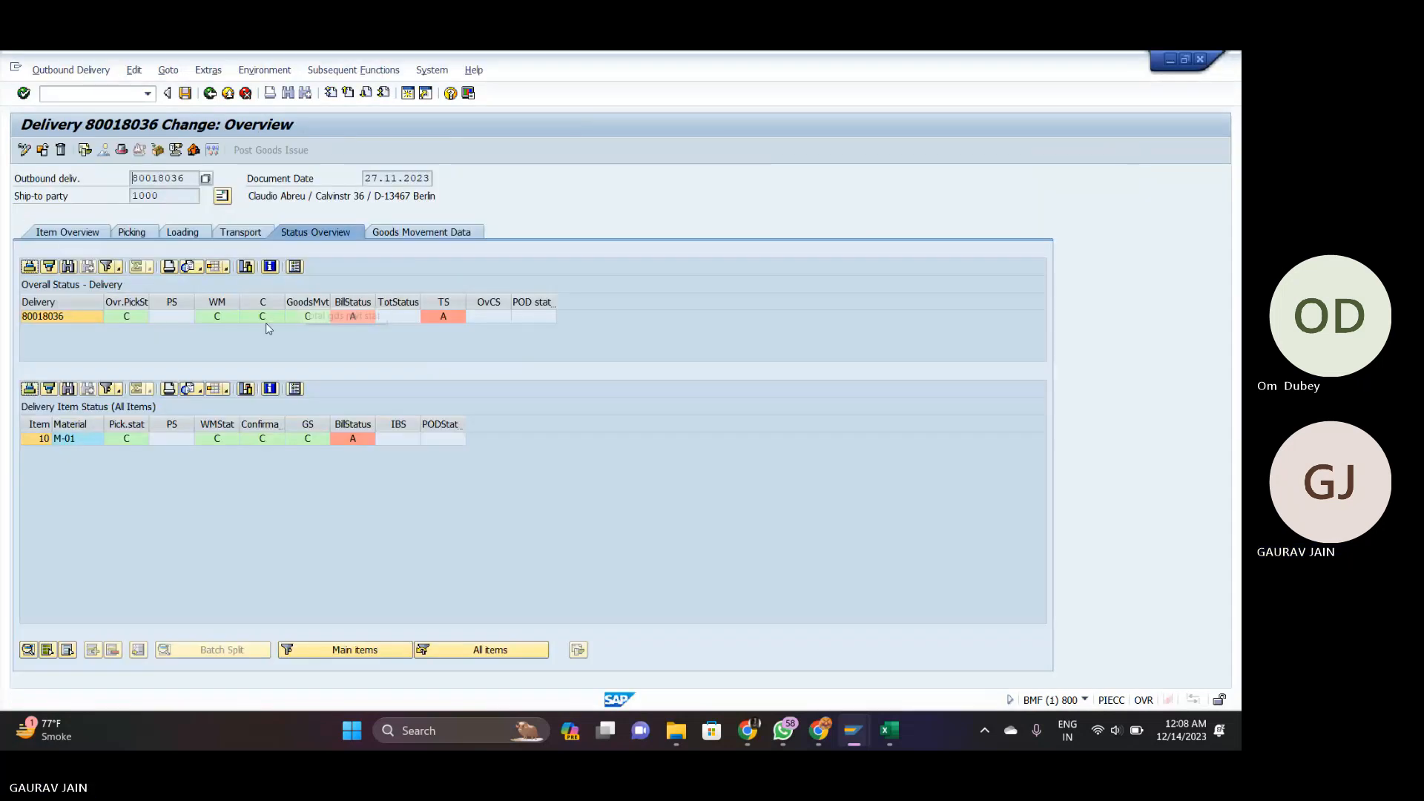
drag(191, 181, 127, 192)
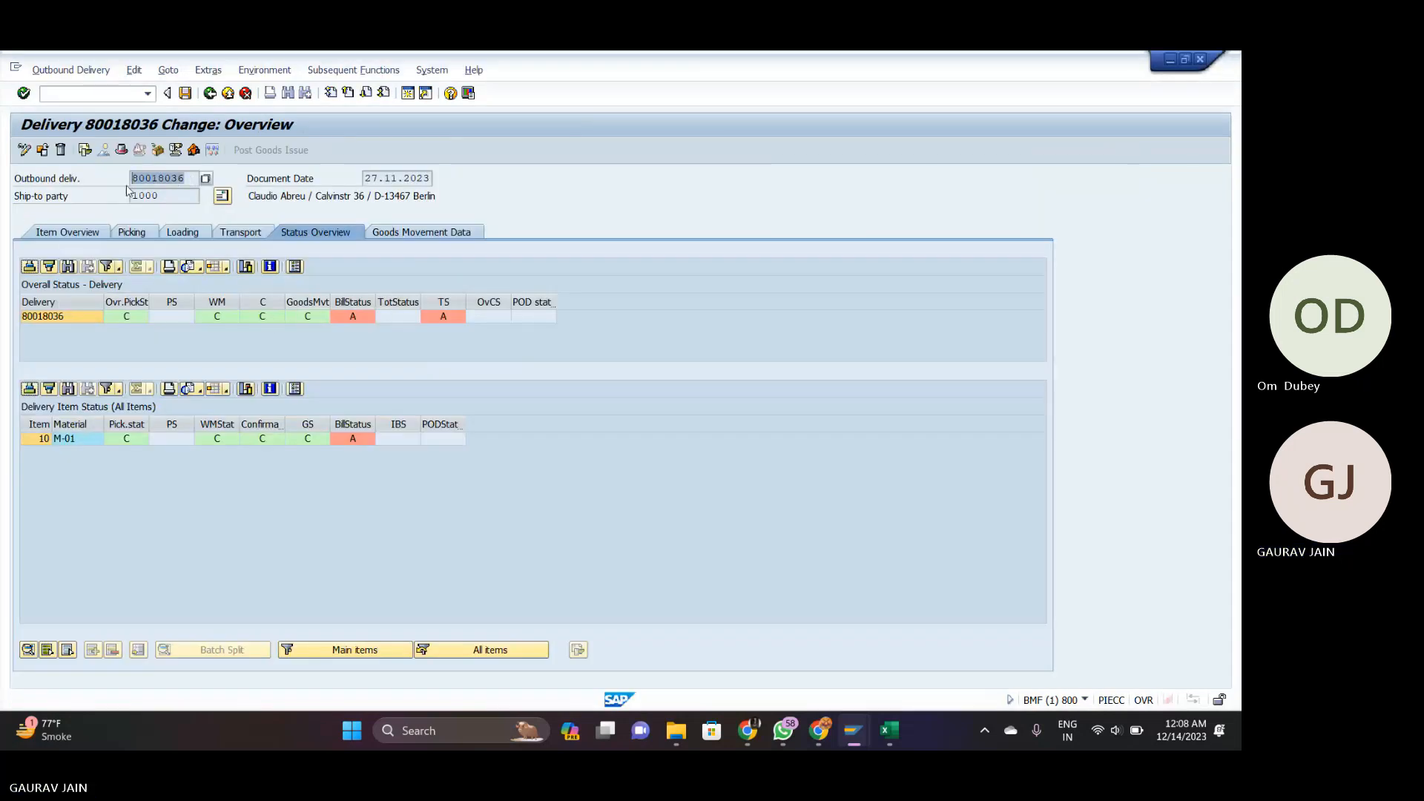
key(ctrl+c)
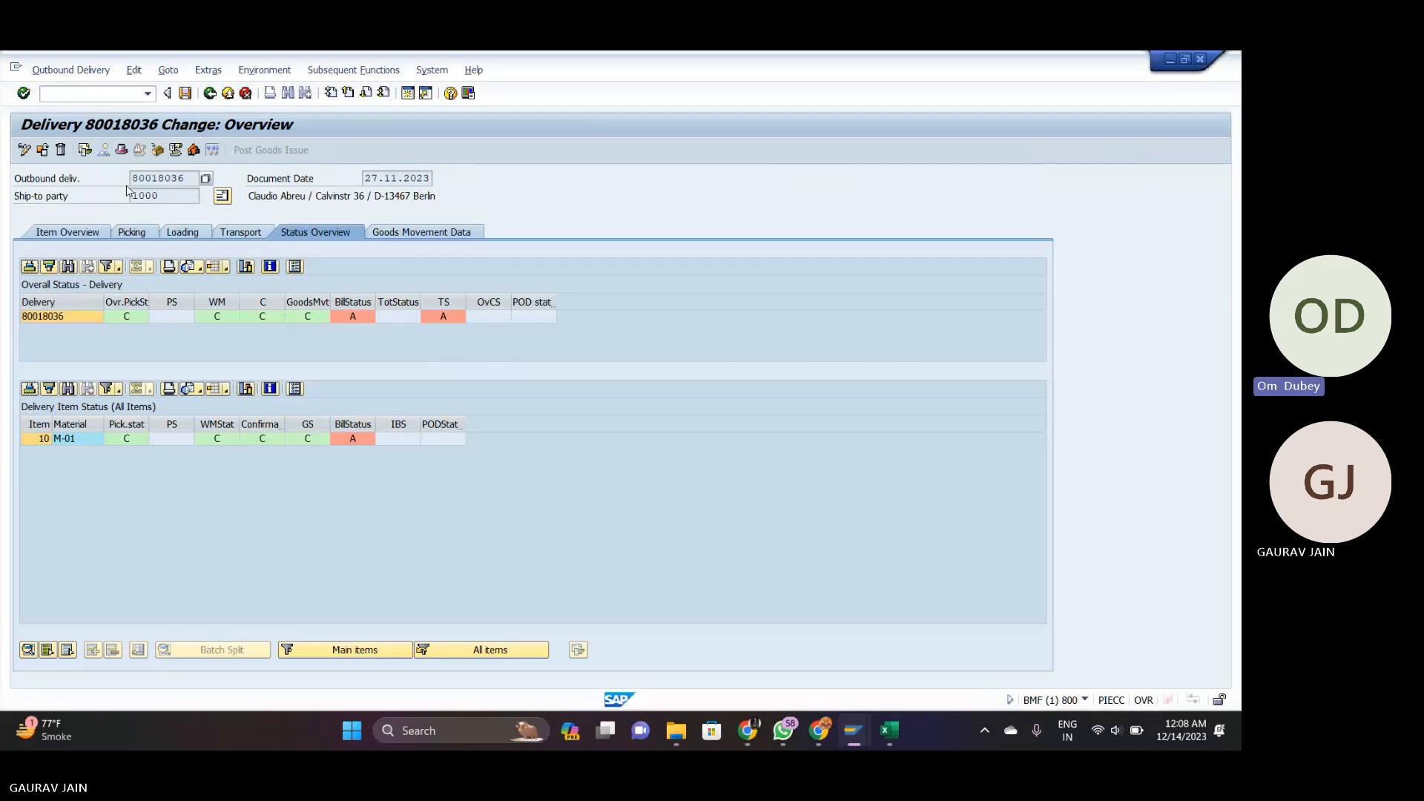
key(alt+Tab)
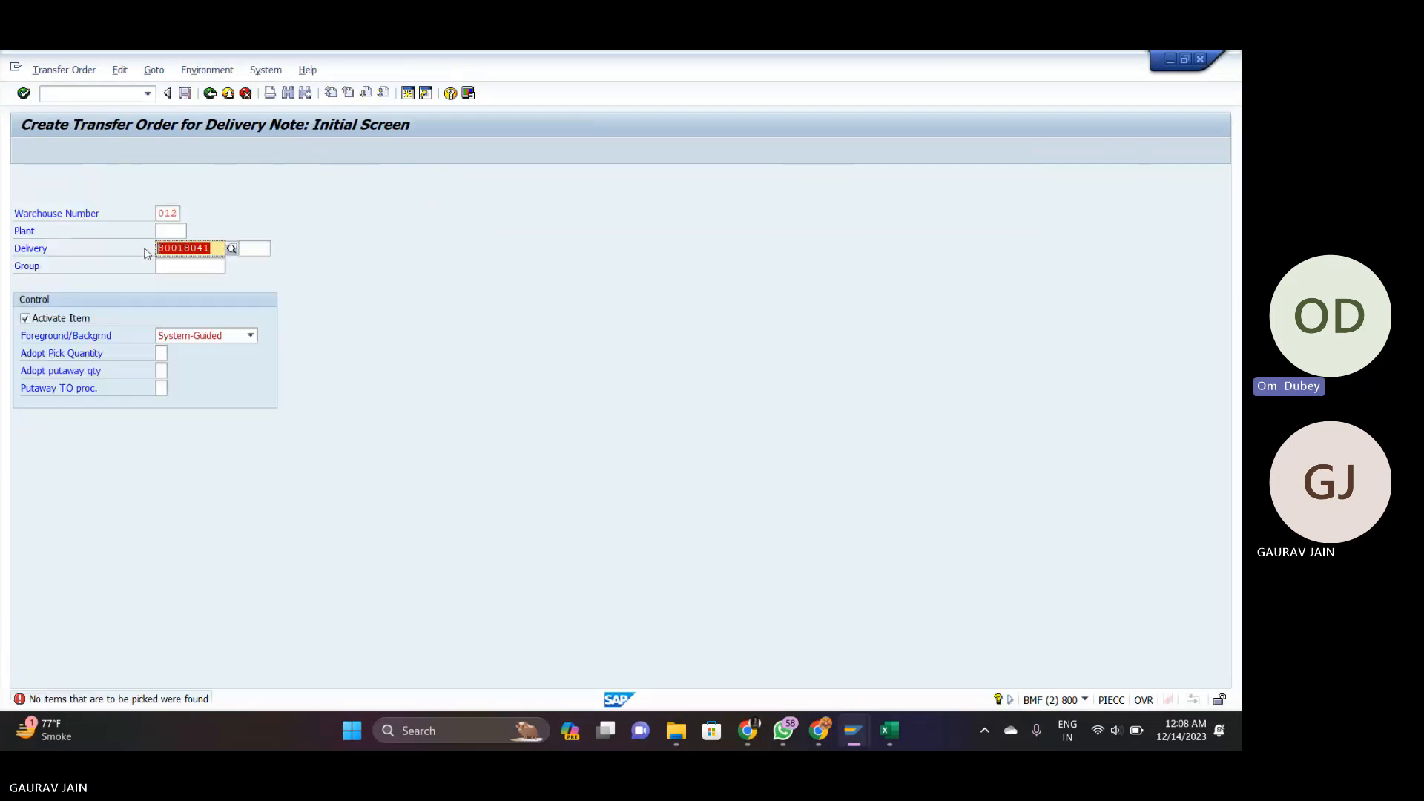
key(ctrl+v)
Look through the open delivery and transfer order sessions.
key(alt+Tab)
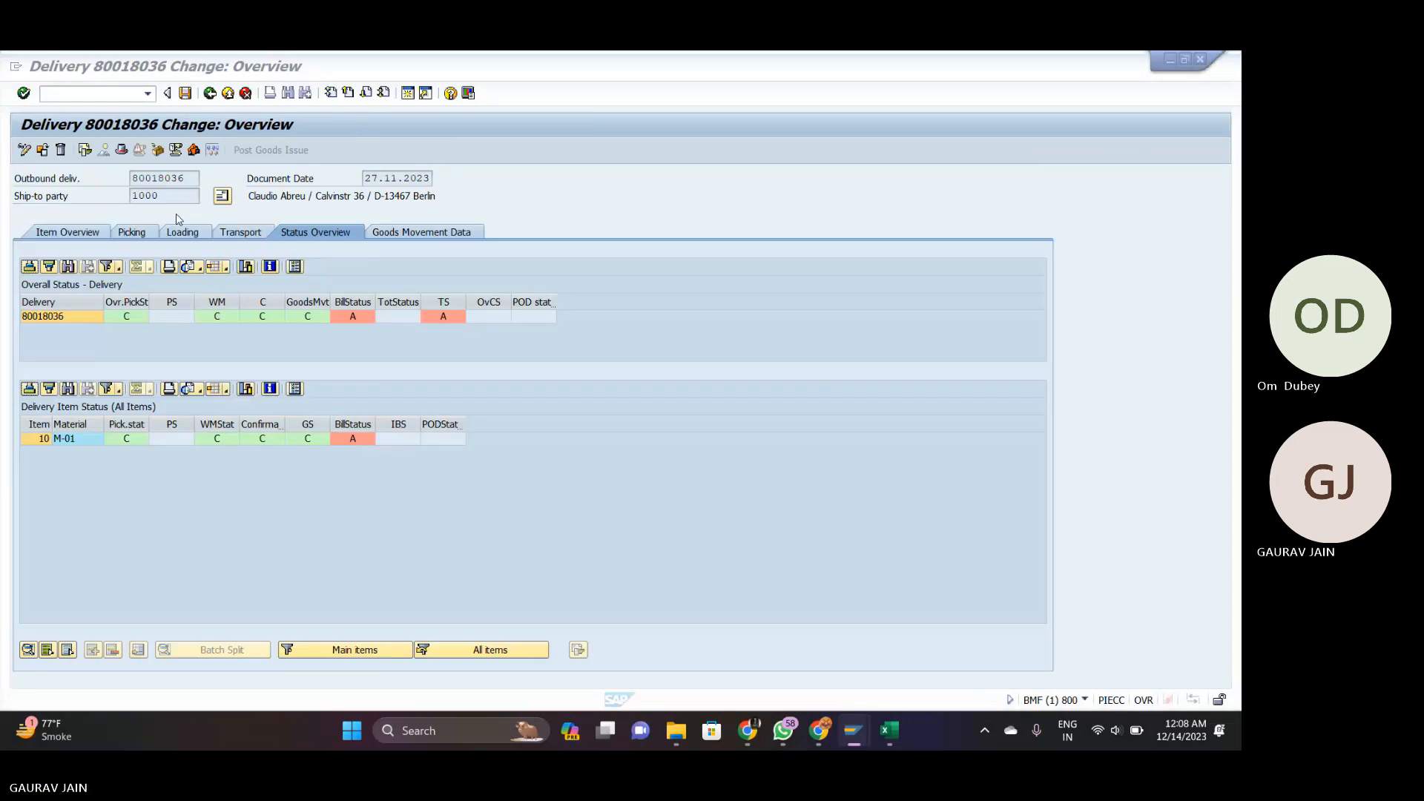
key(alt+Tab)
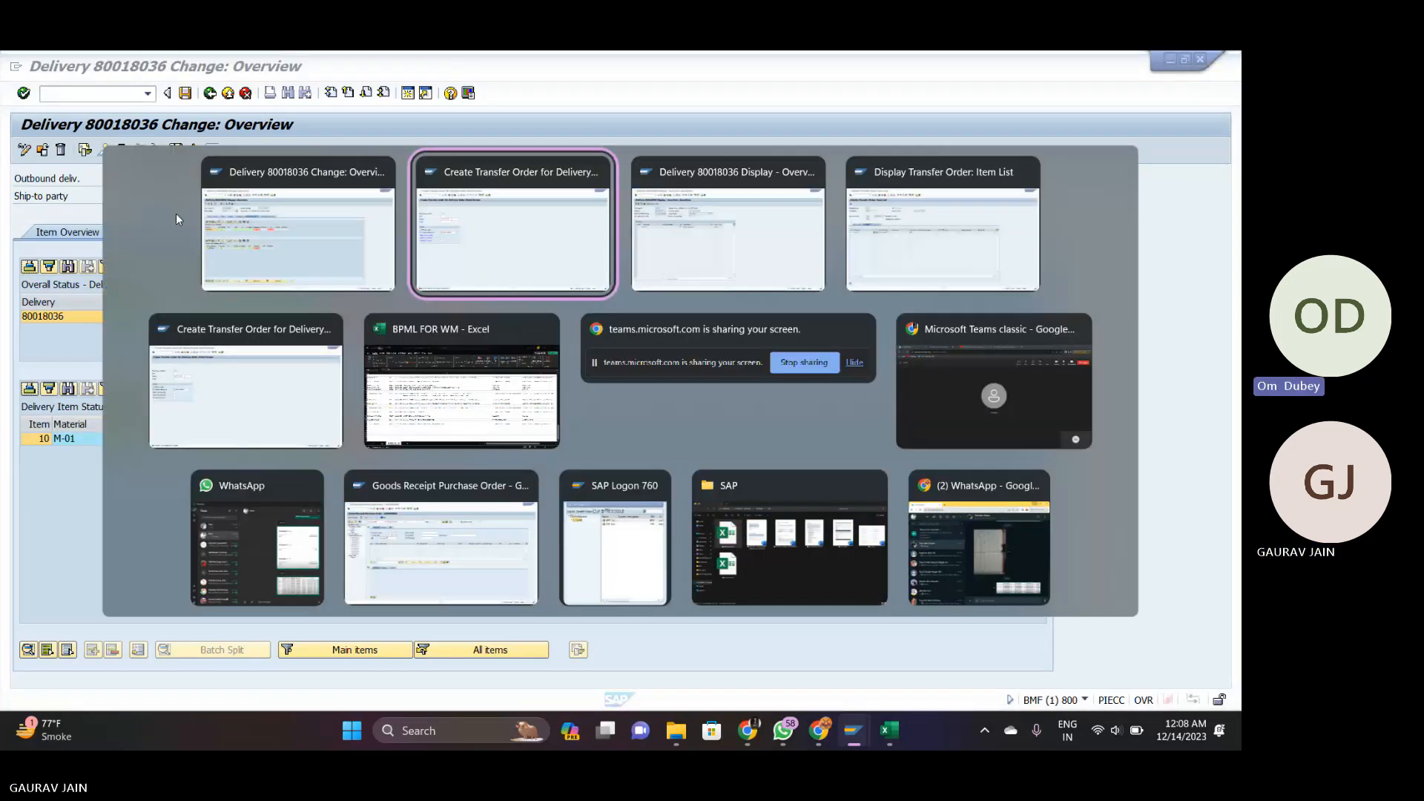
key(alt+Tab)
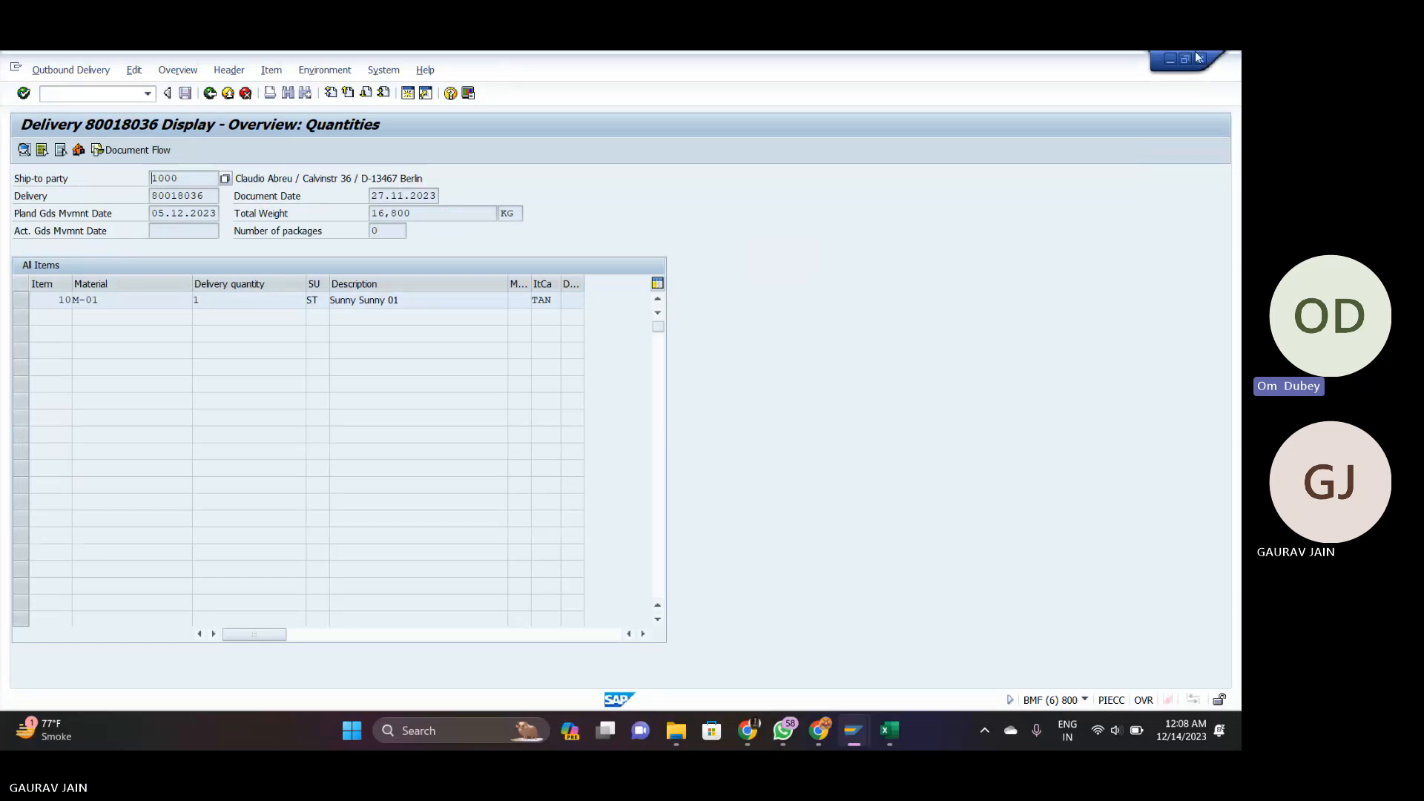
key(alt+Tab)
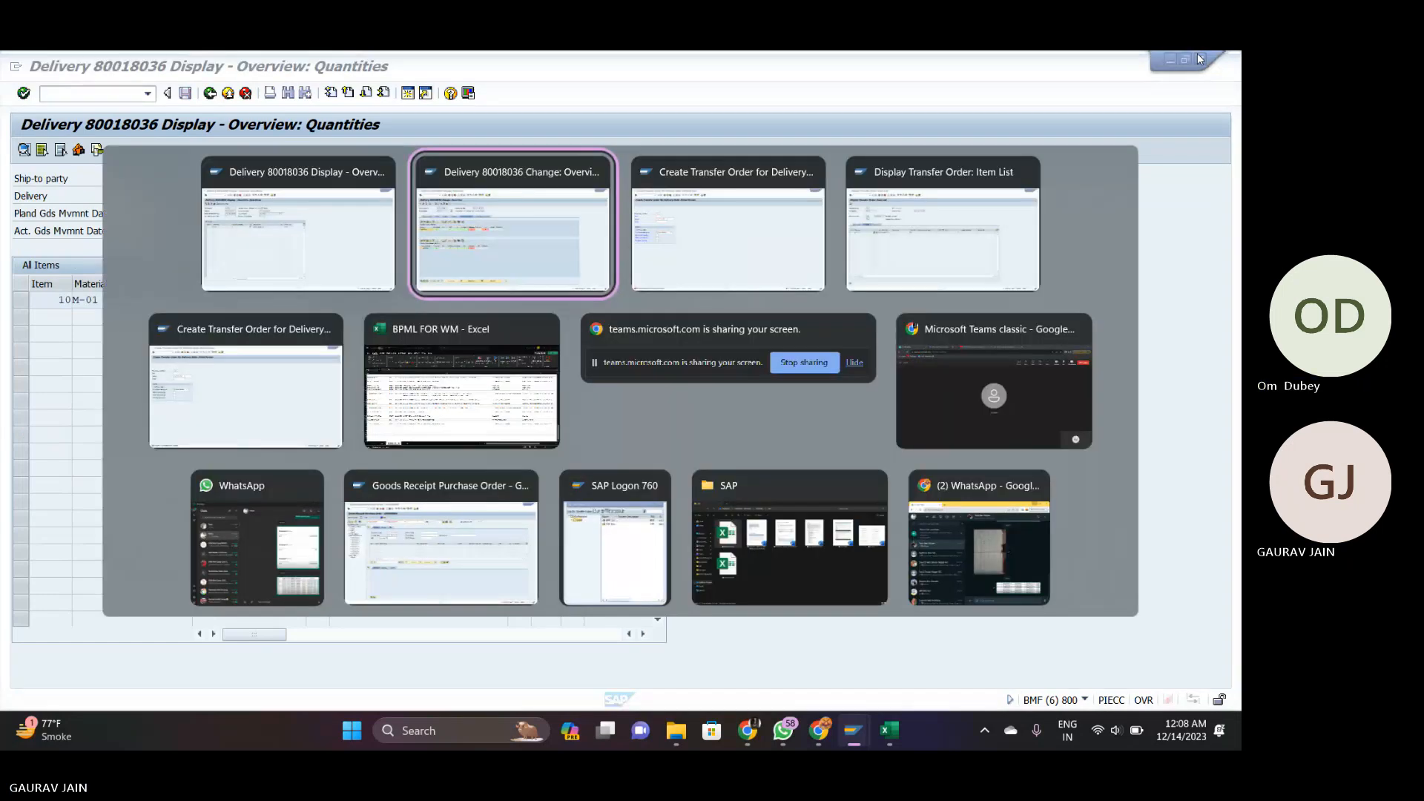
key(alt+Tab)
key(alt+Tab)
key(alt+Tab)
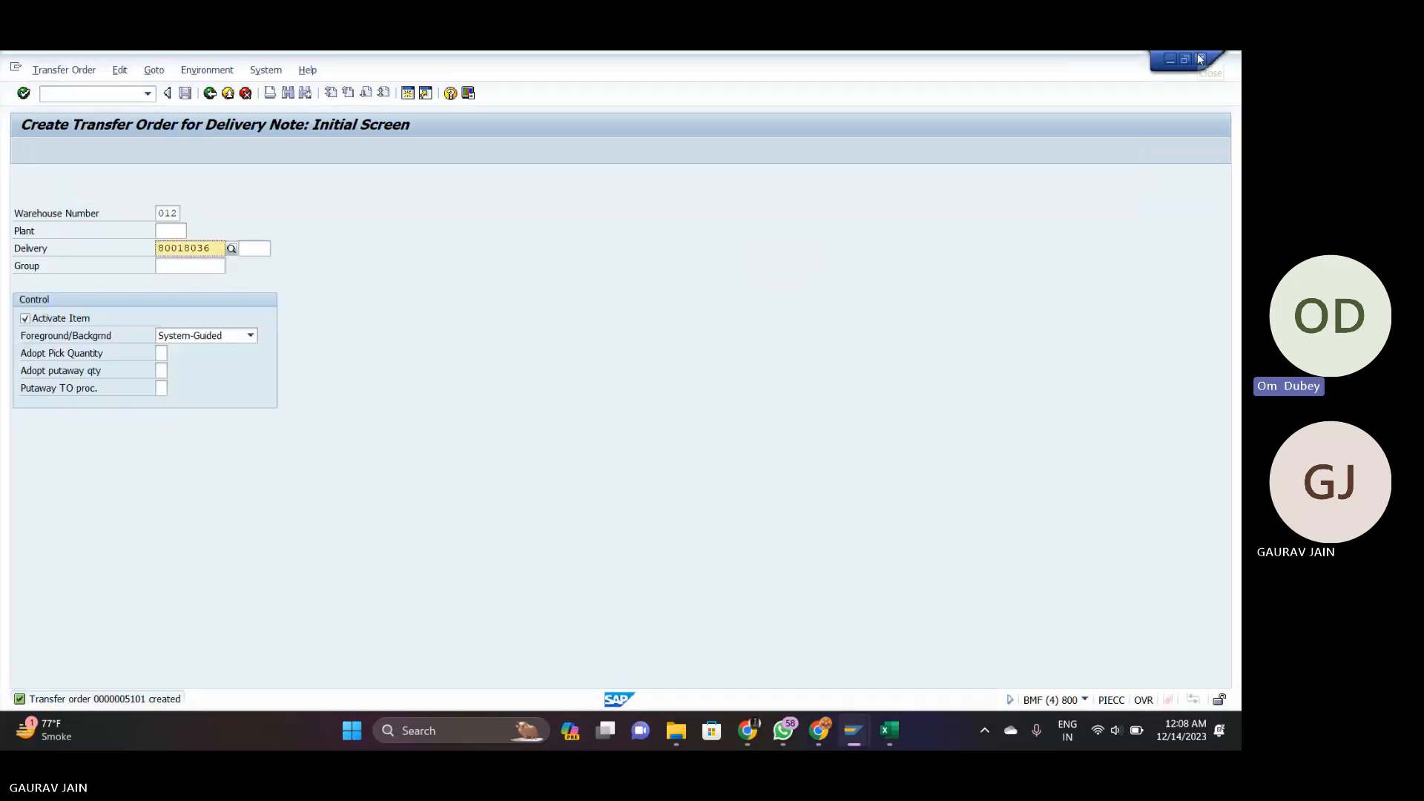
key(alt+Tab)
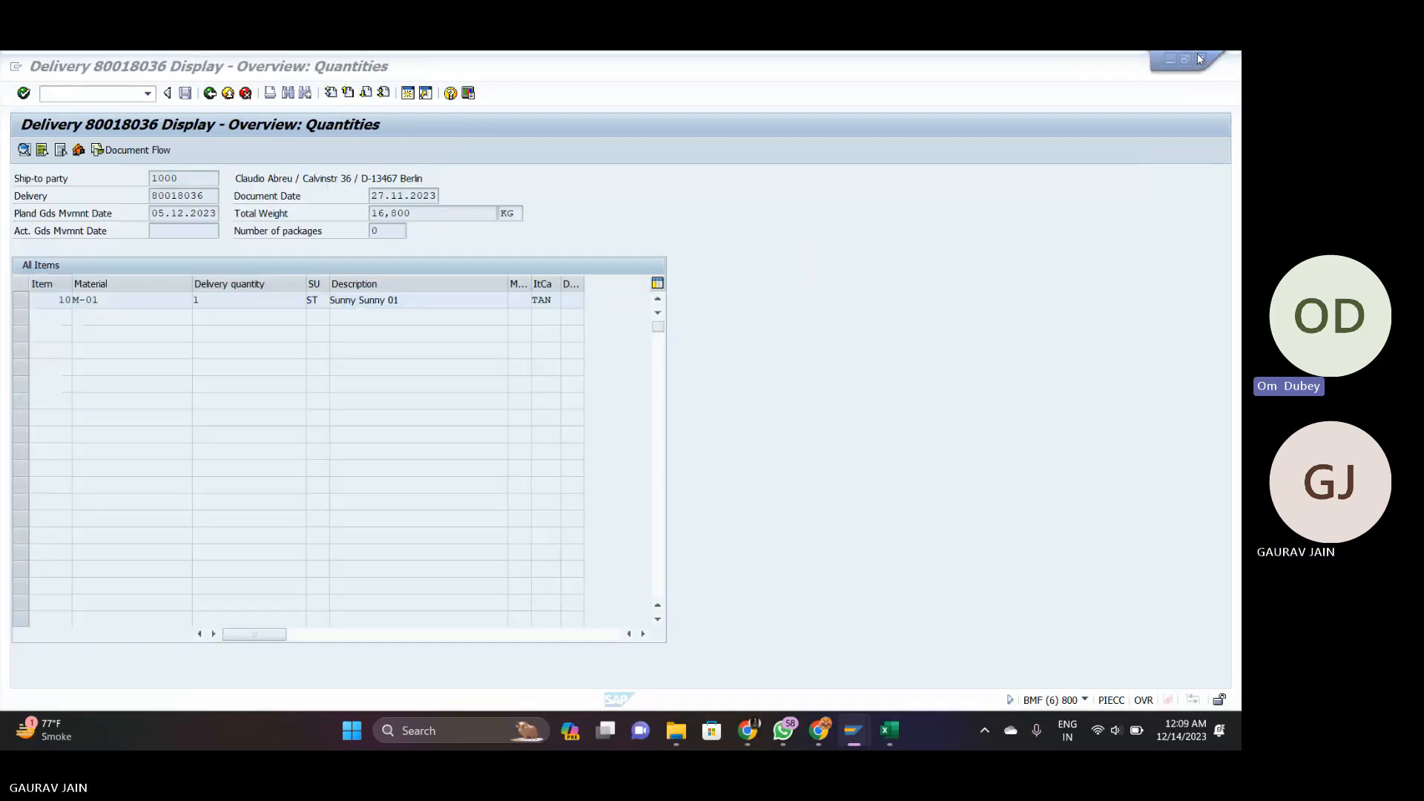
key(alt+Tab)
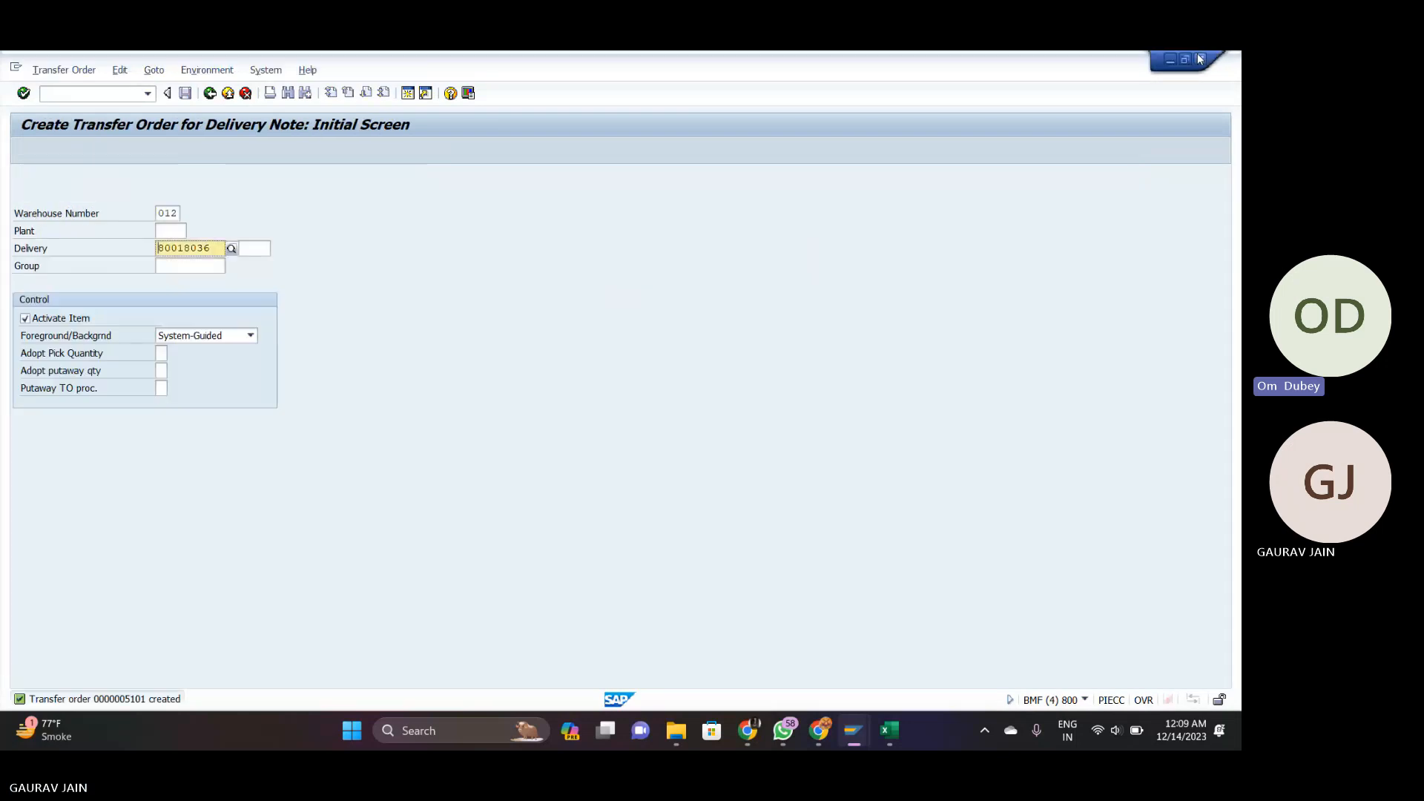
key(alt+Tab)
key(Tab)
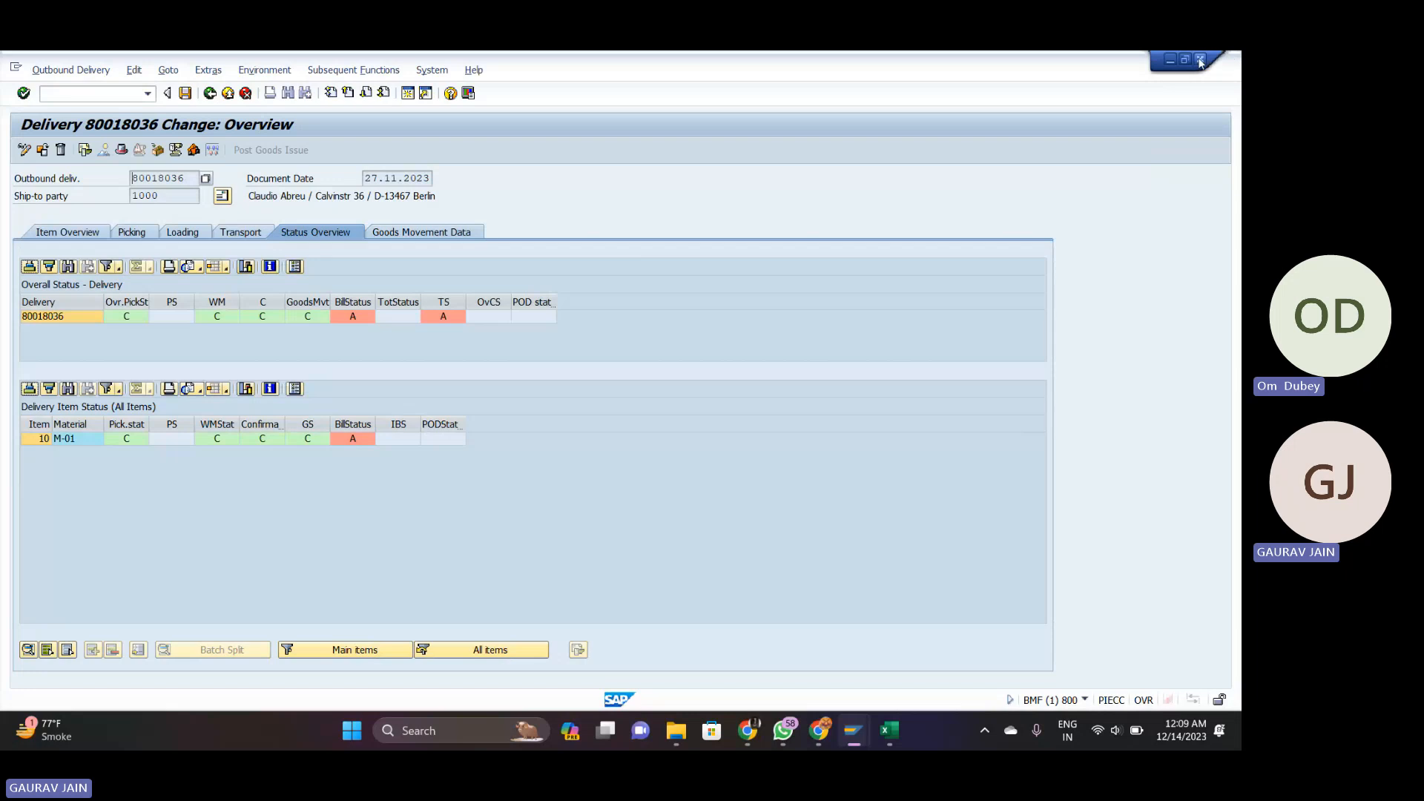
key(alt+Tab)
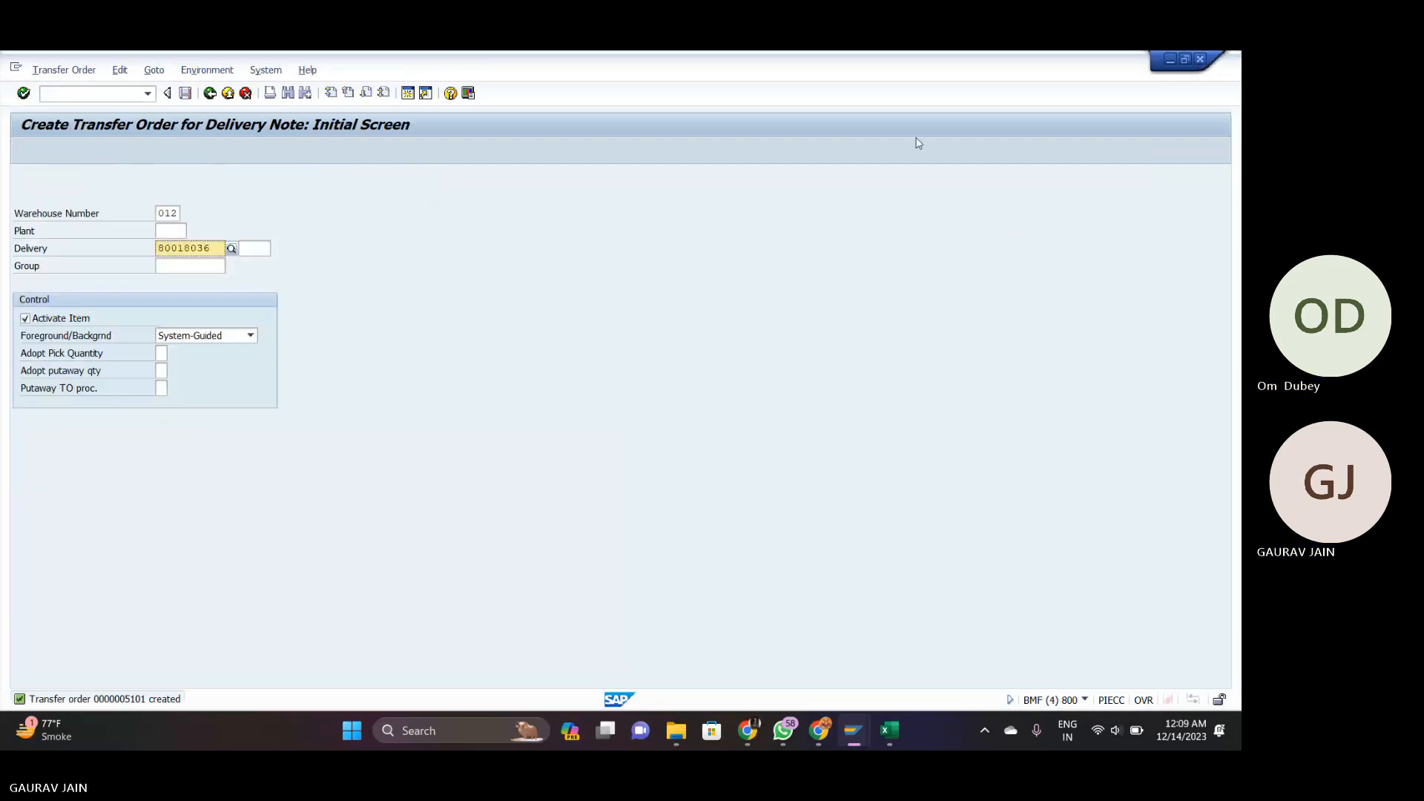
Close the open delivery and transfer order sessions, including the delivery quantities display and the transfer order item list.
click(1200, 60)
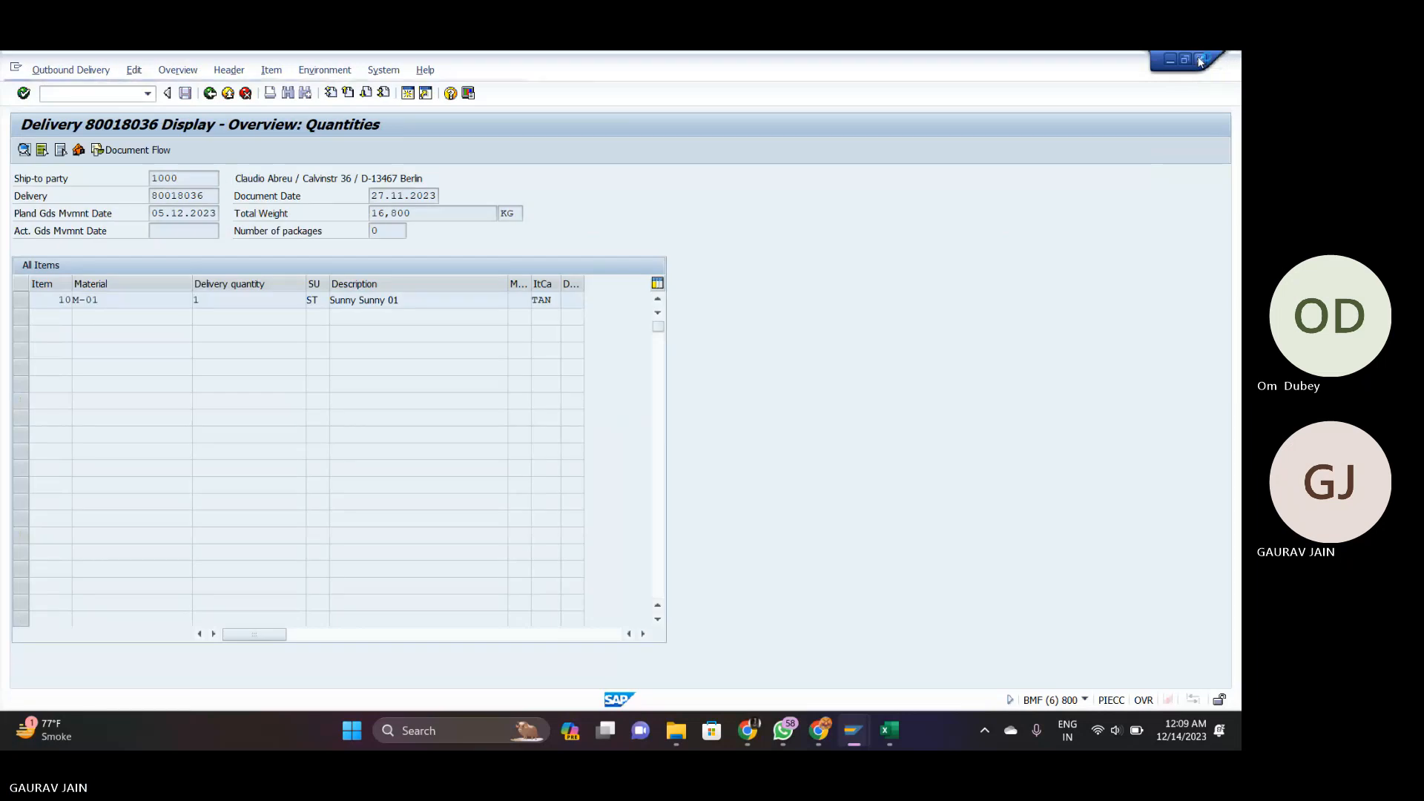
click(1200, 61)
click(1200, 60)
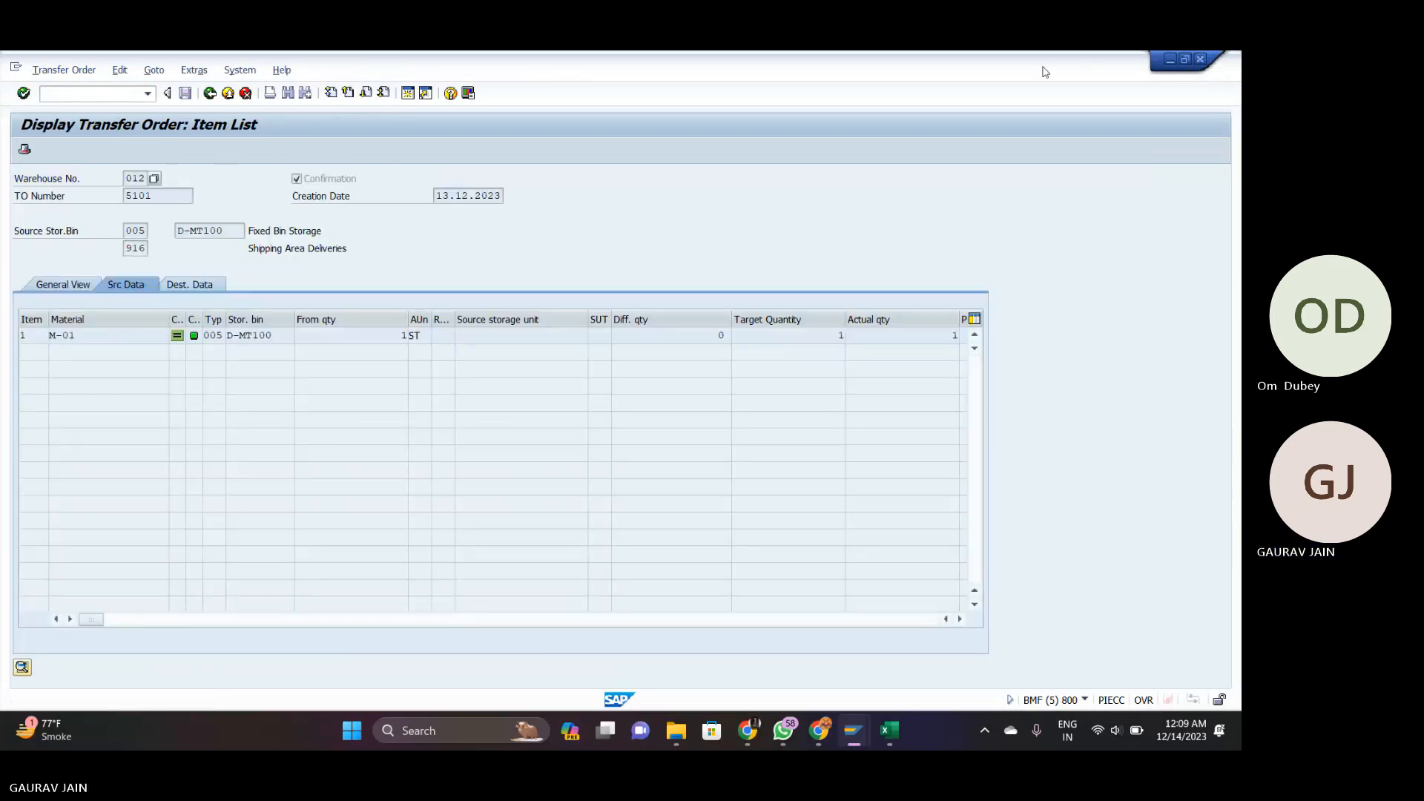
click(1200, 61)
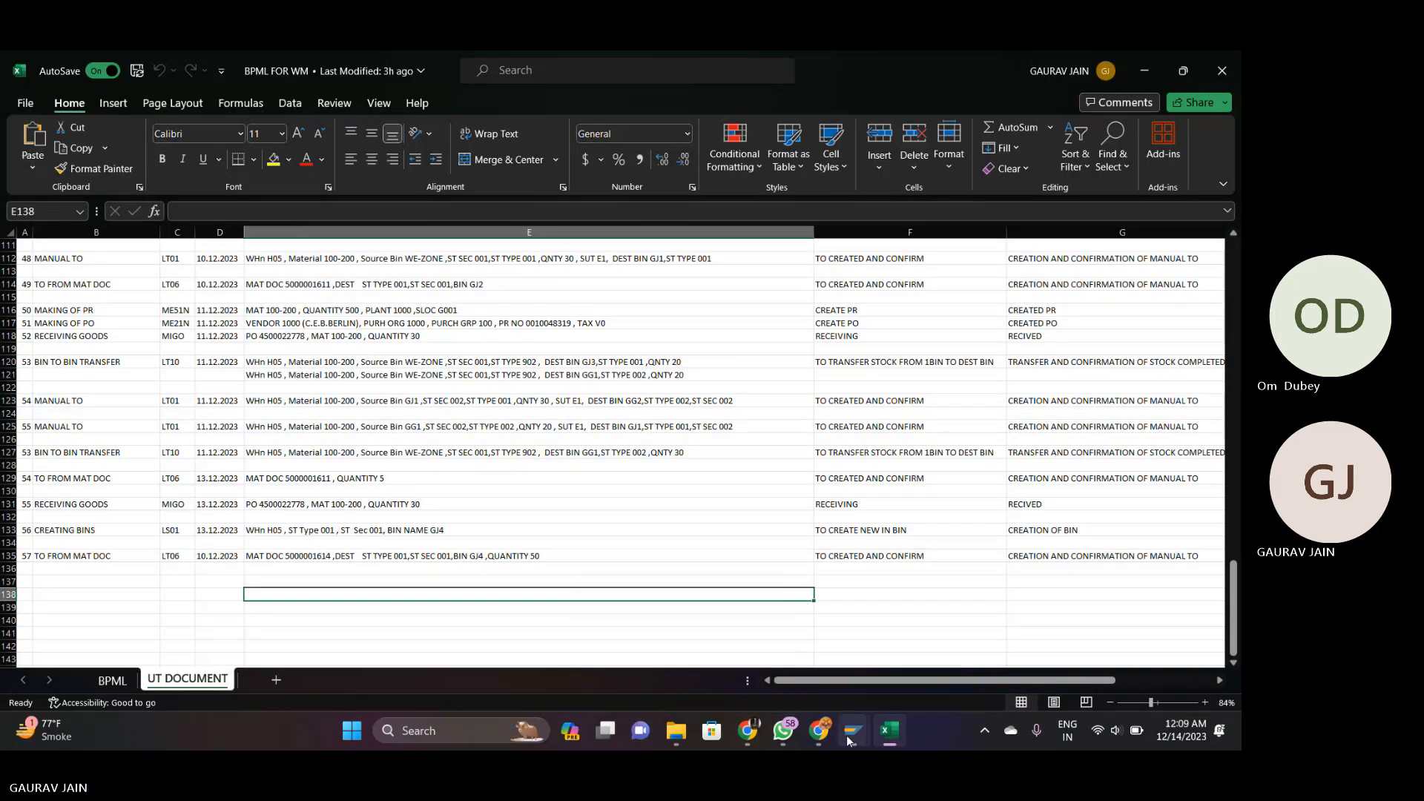
Switch to SAP, start transaction VL06 in a new session and open the selection for listing outbound deliveries.
mouse_move(853, 730)
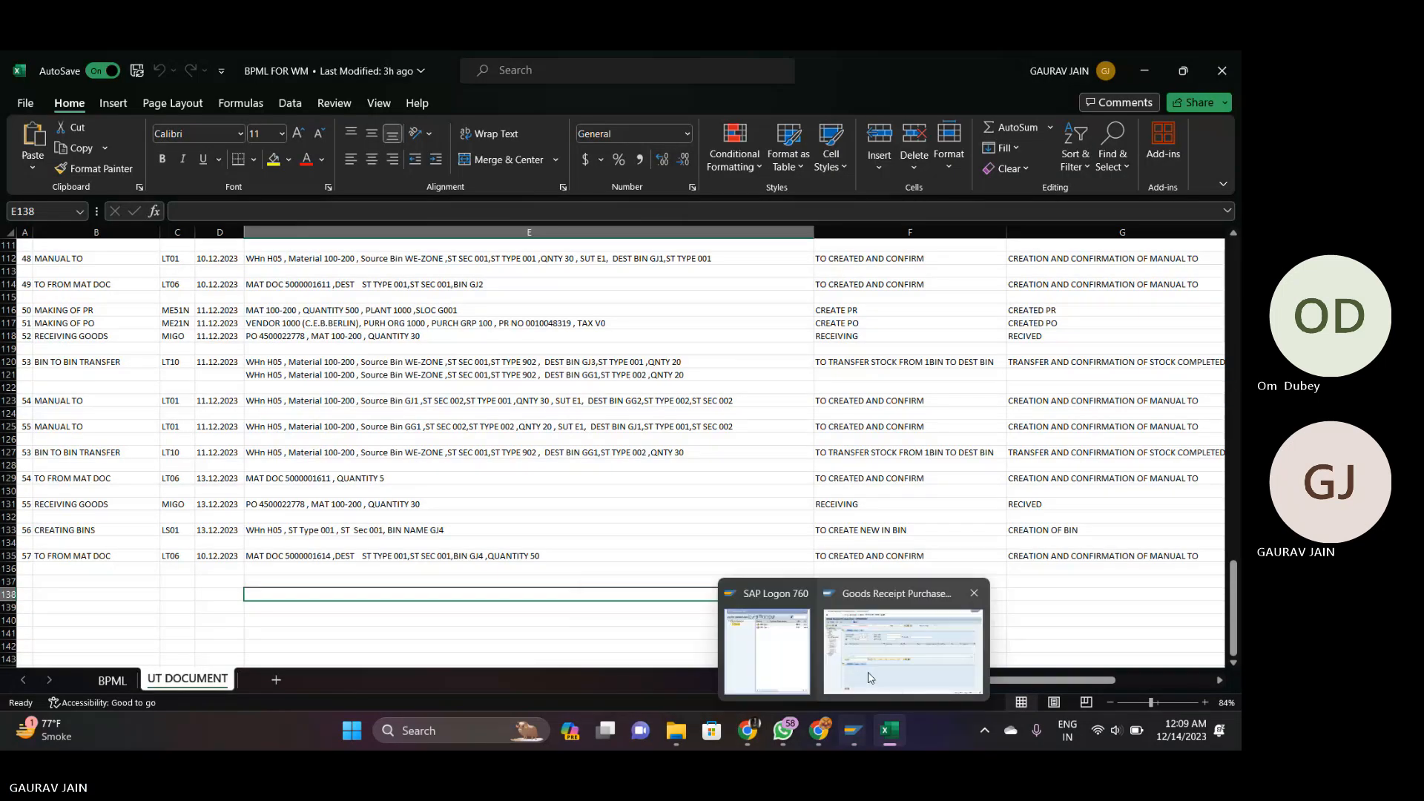
click(869, 678)
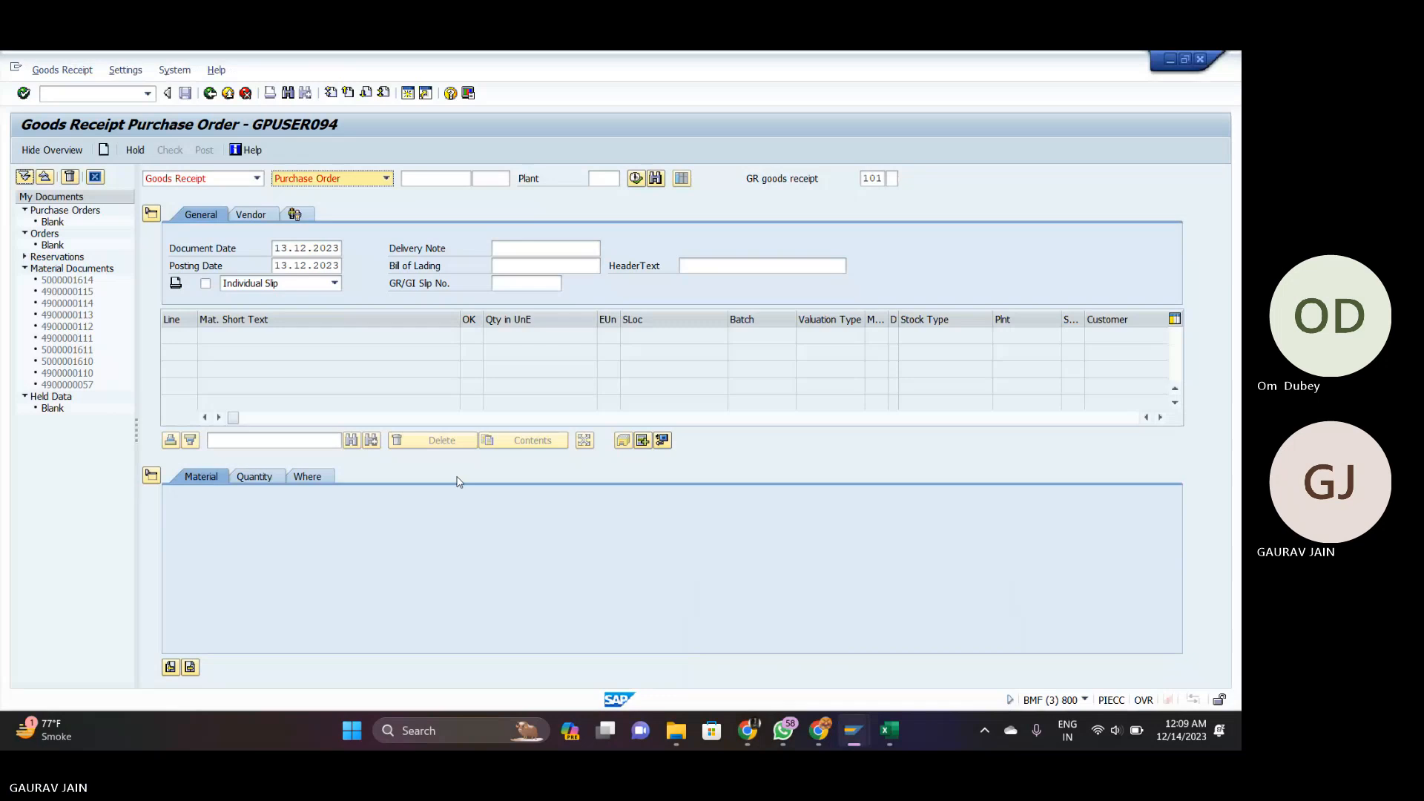
click(408, 94)
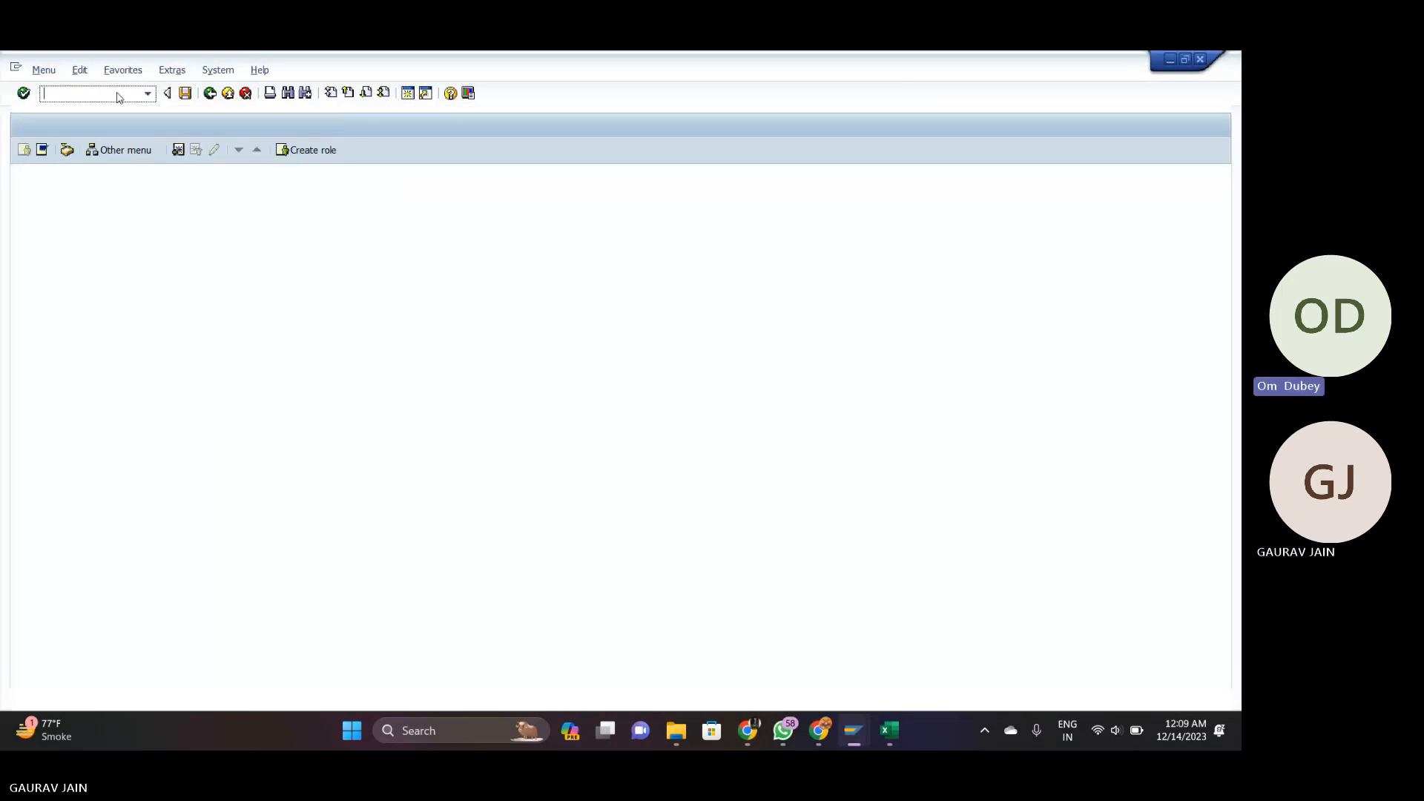
text(VL0)
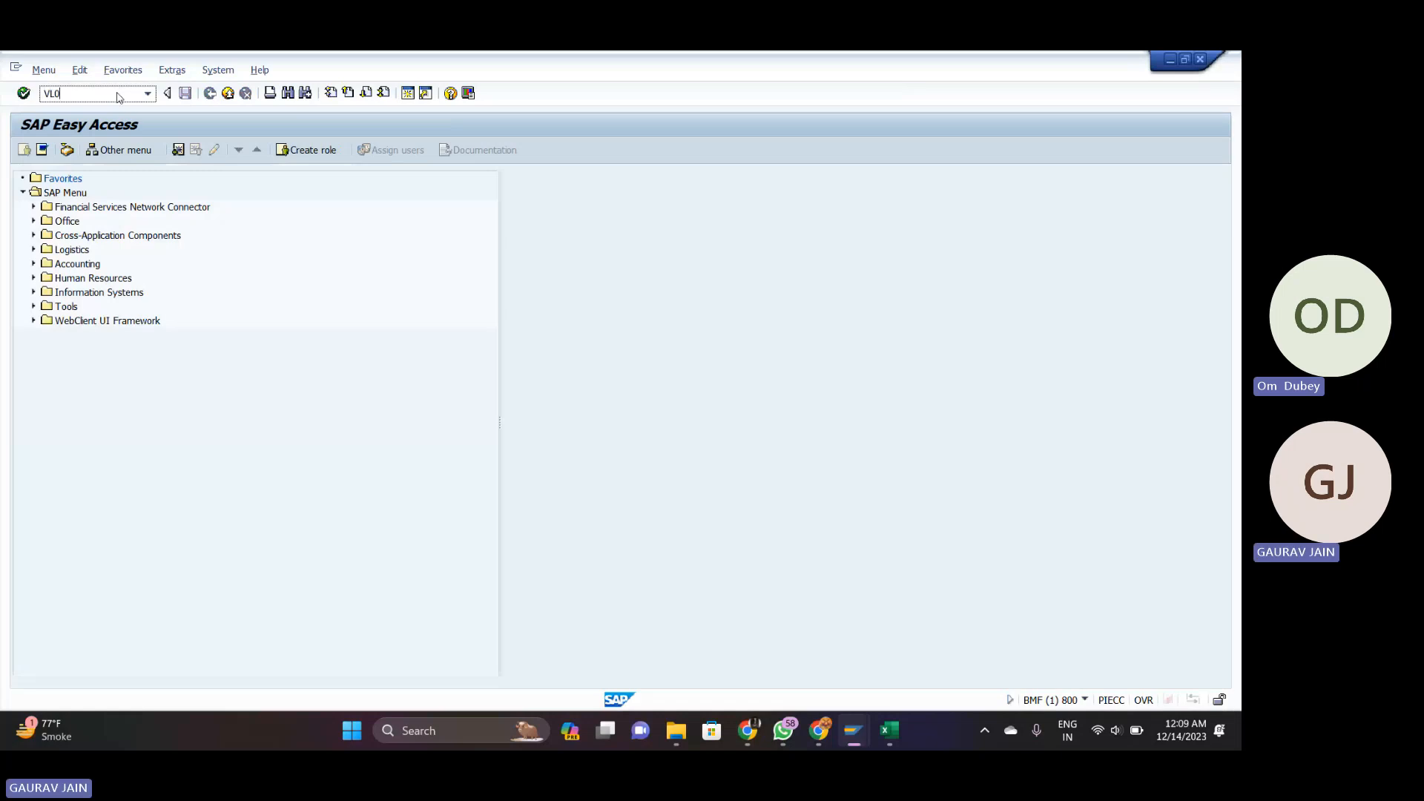
text(6)
key(Return)
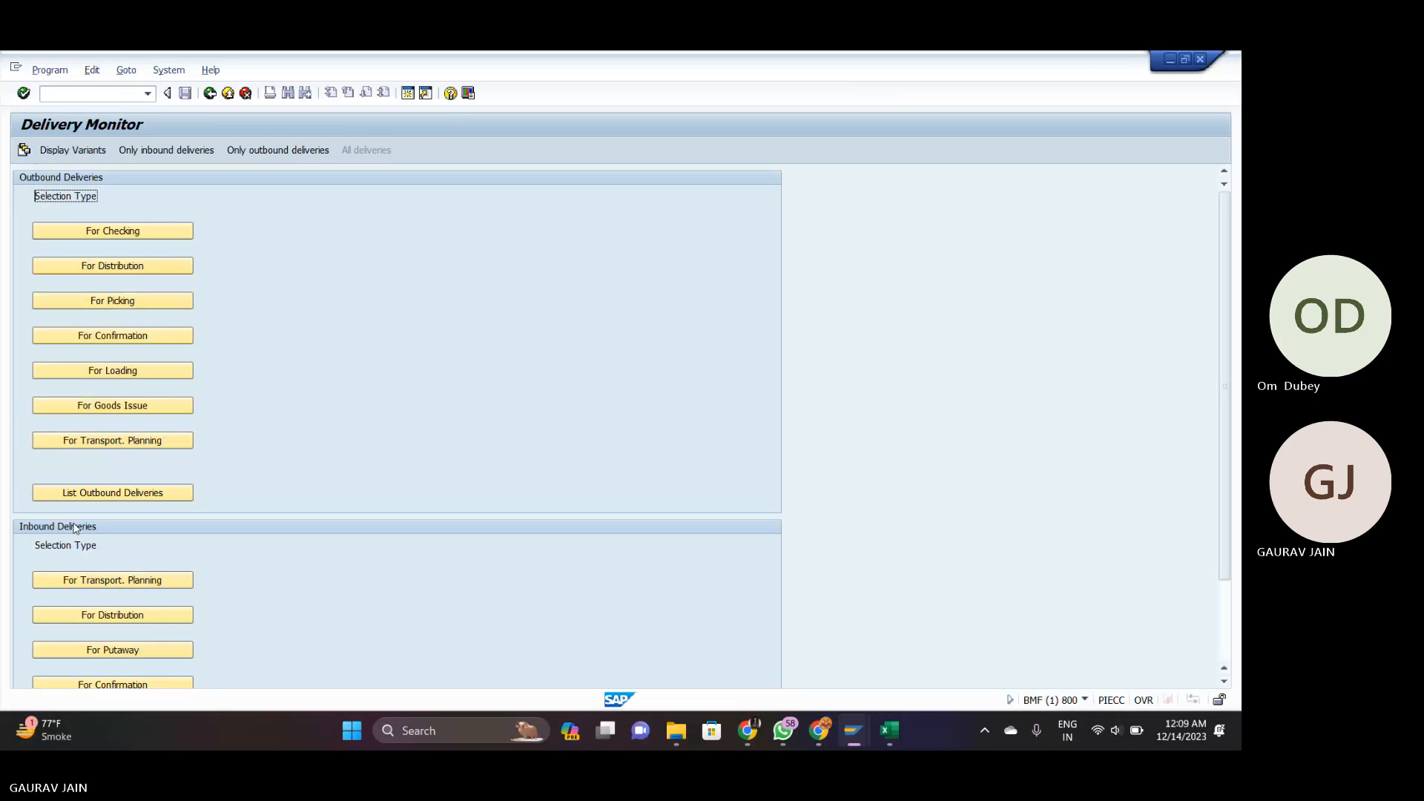
click(95, 491)
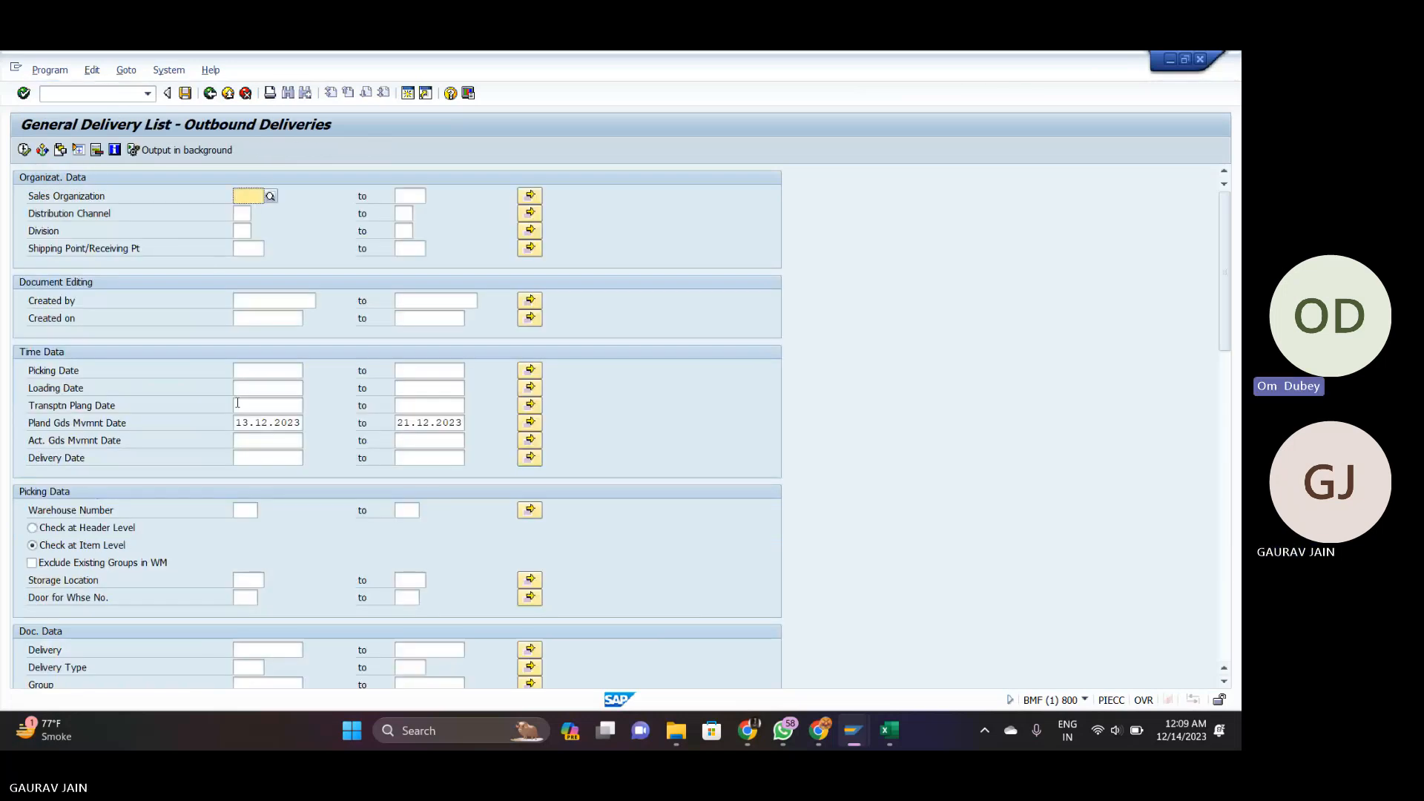
Set the start of the planned goods movement date range to 13.11.2023 and the warehouse number to 001.
click(247, 423)
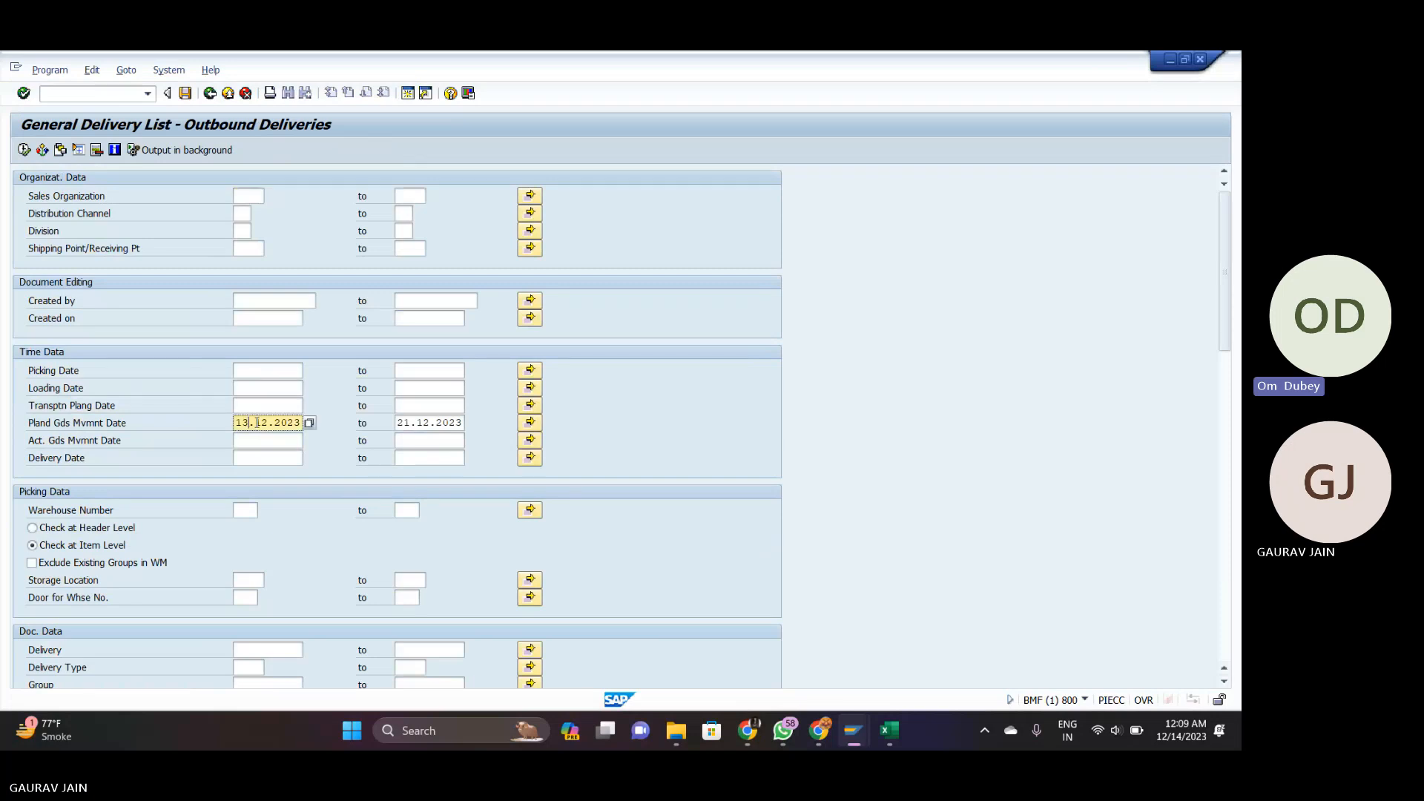
key(BackSpace)
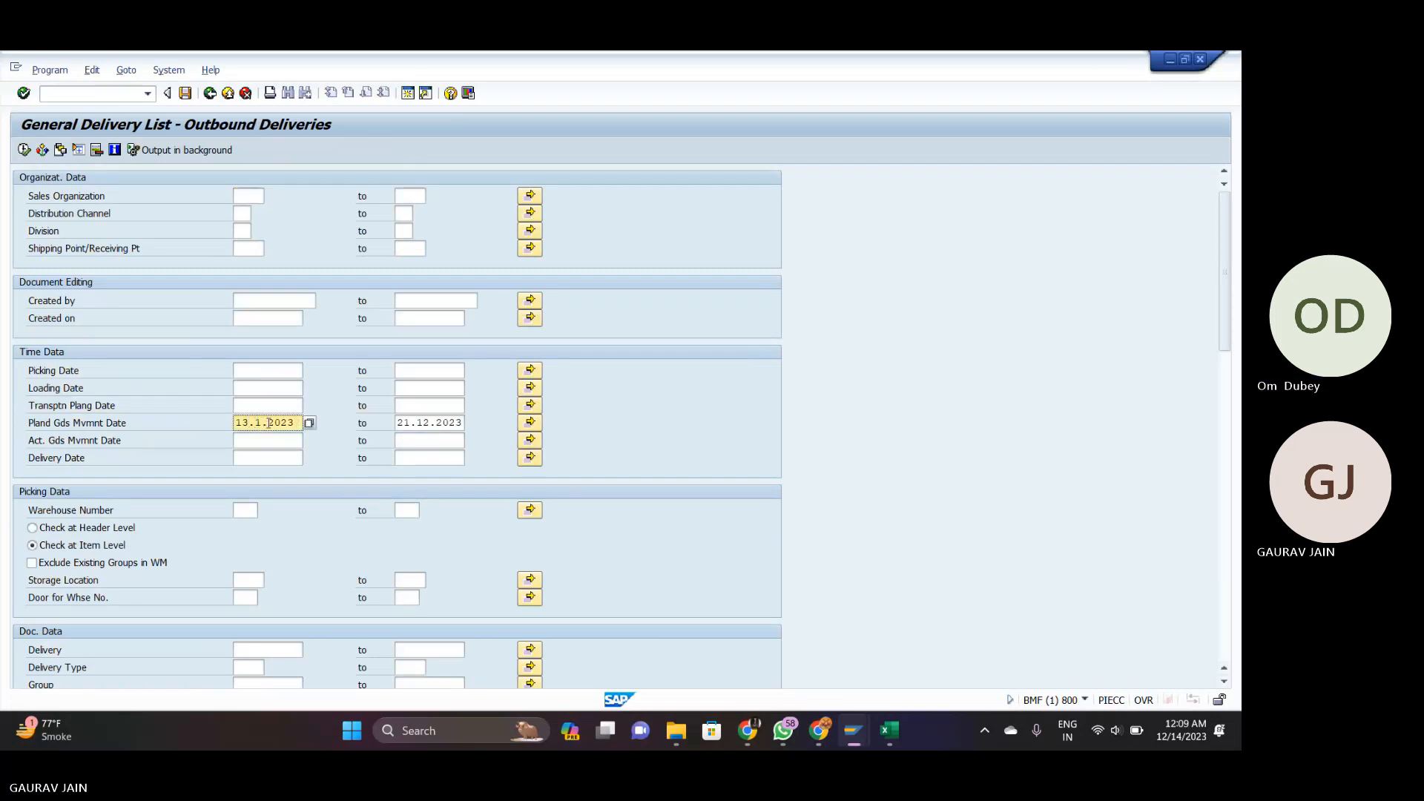
text(1)
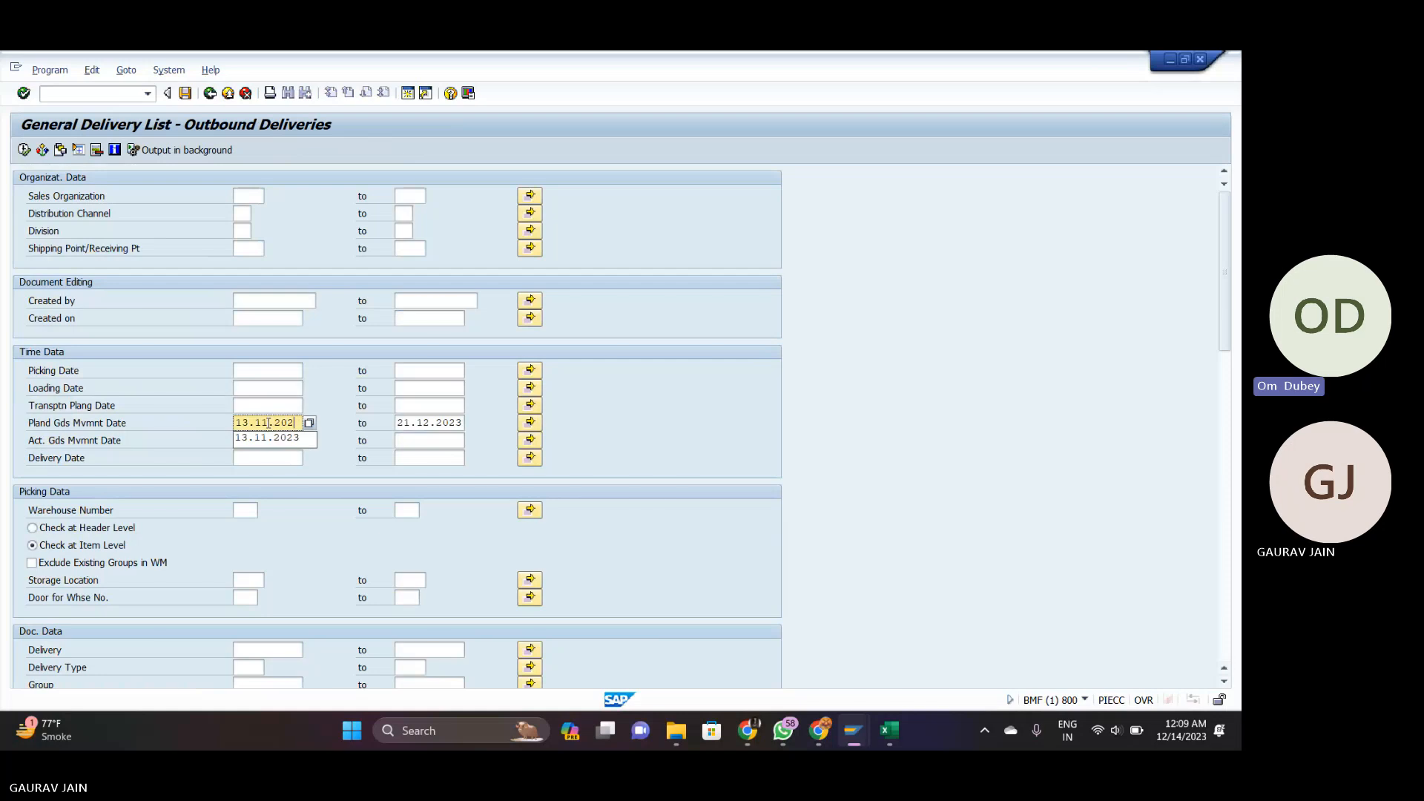
scroll(280, 500, down, 3)
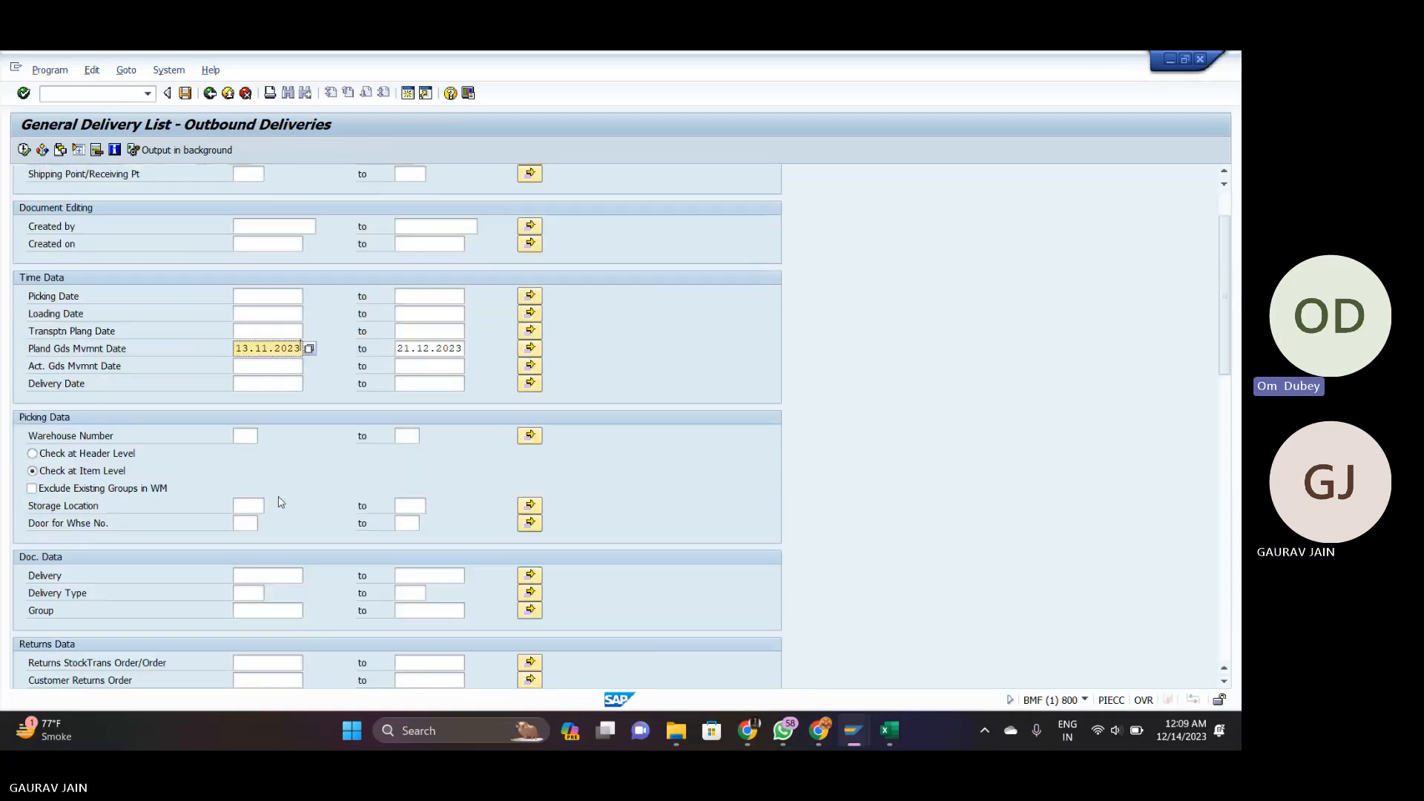
scroll(279, 501, down, 6)
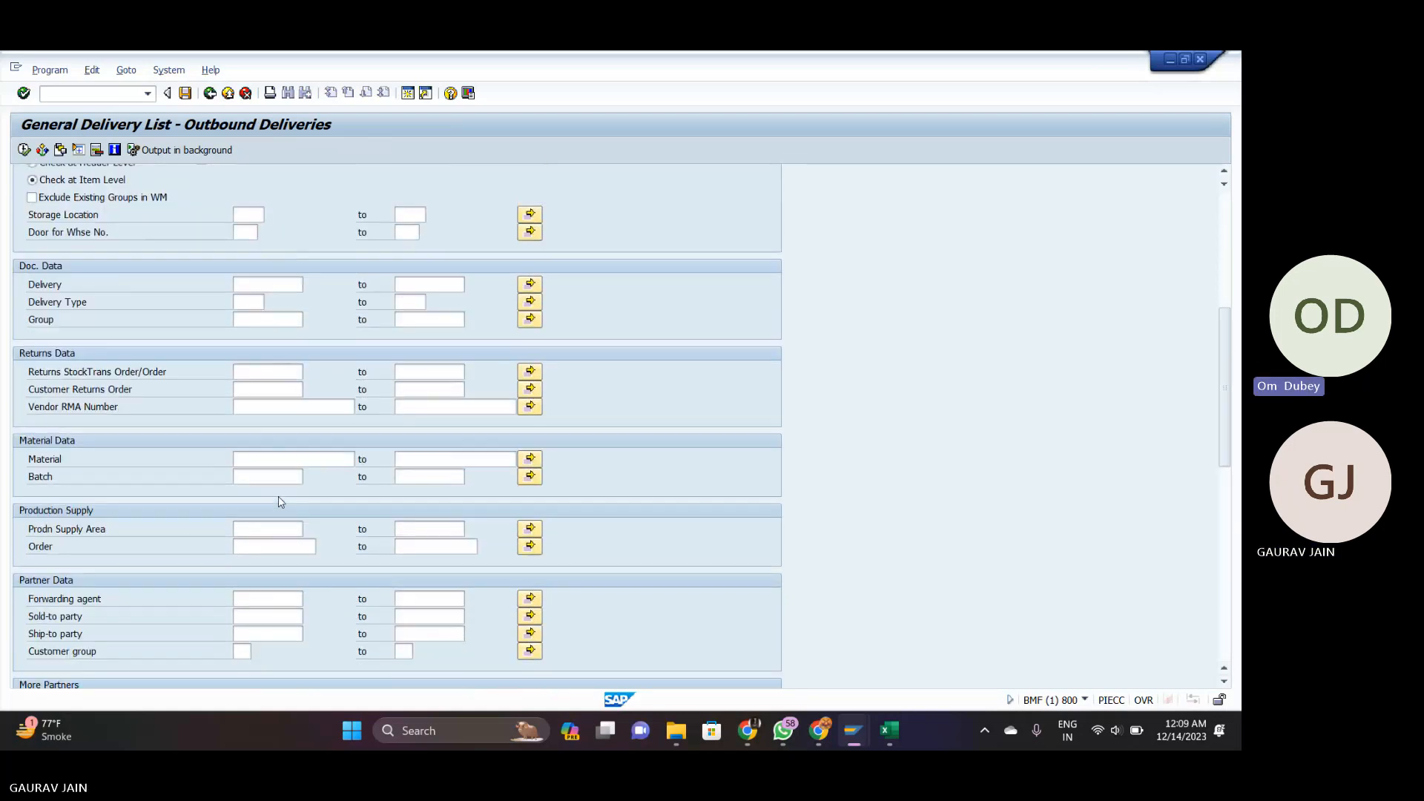
scroll(280, 502, down, 1)
scroll(280, 502, up, 1)
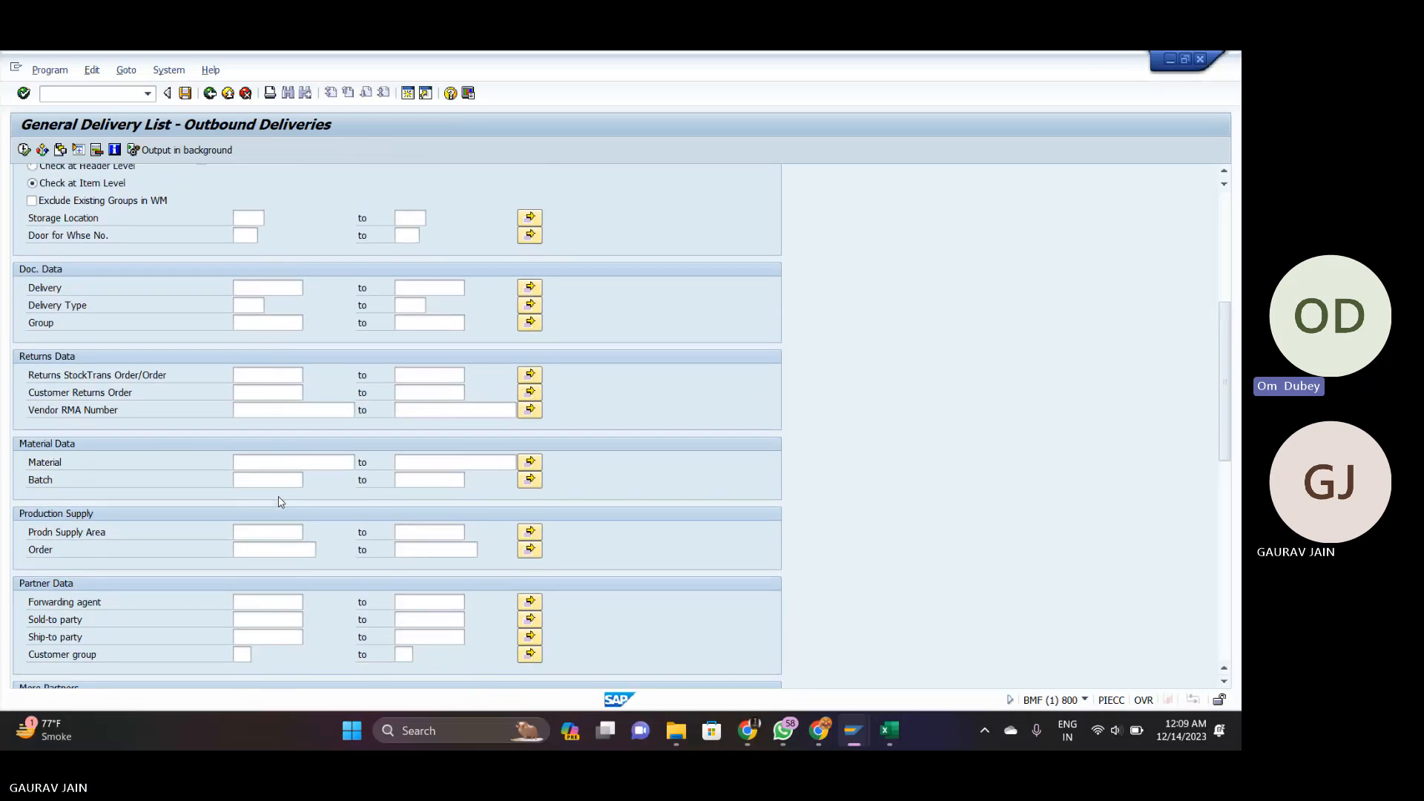
scroll(281, 502, up, 3)
scroll(280, 502, up, 8)
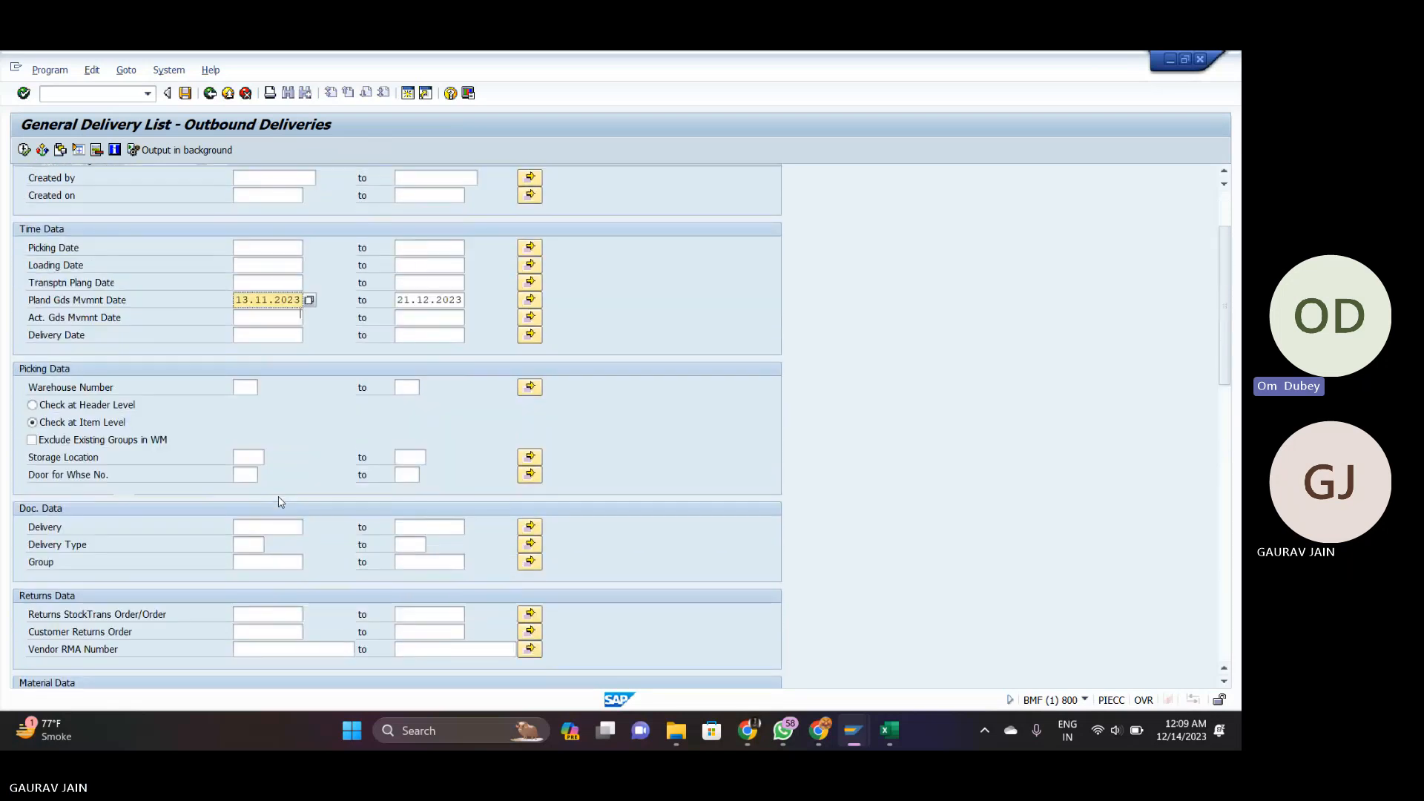
scroll(280, 502, up, 1)
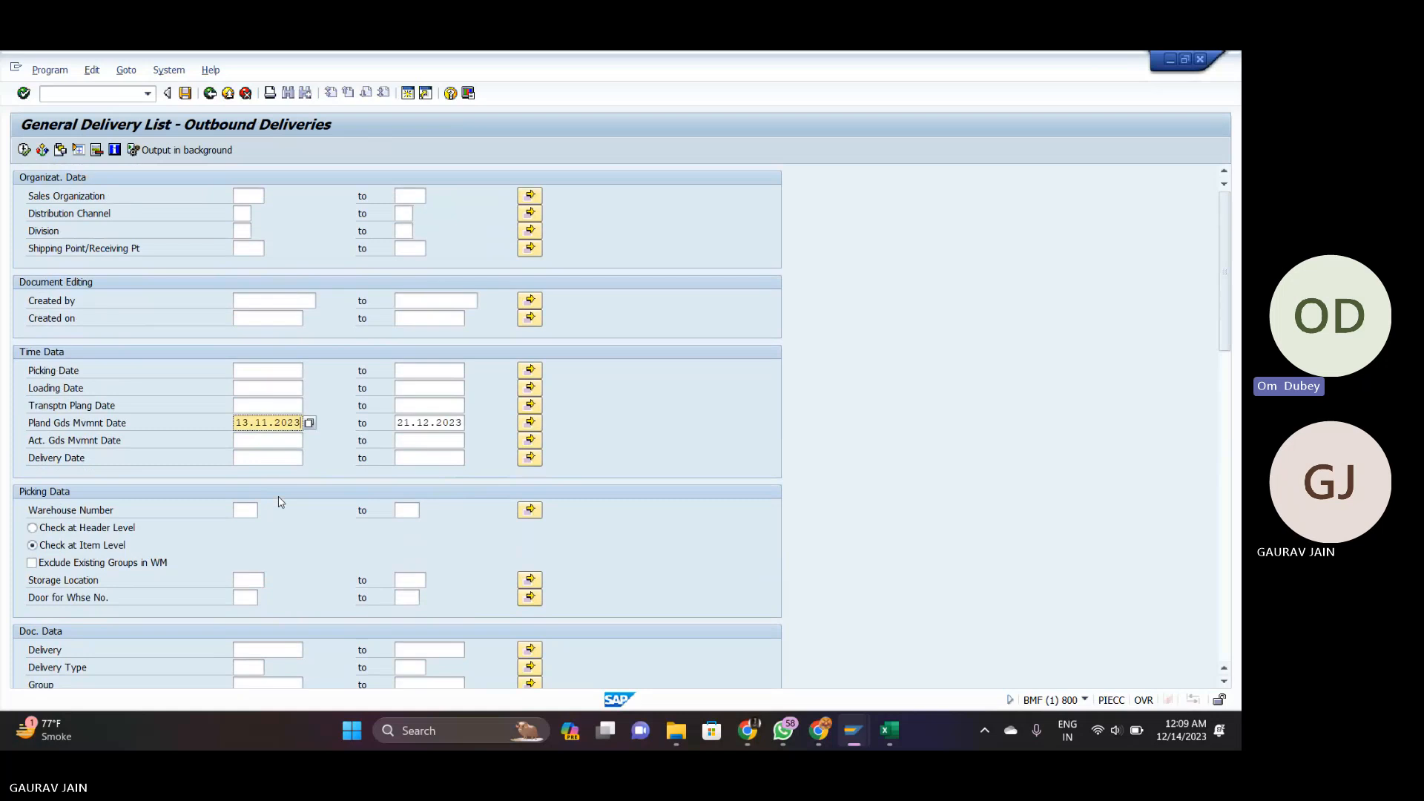
click(244, 511)
text(001)
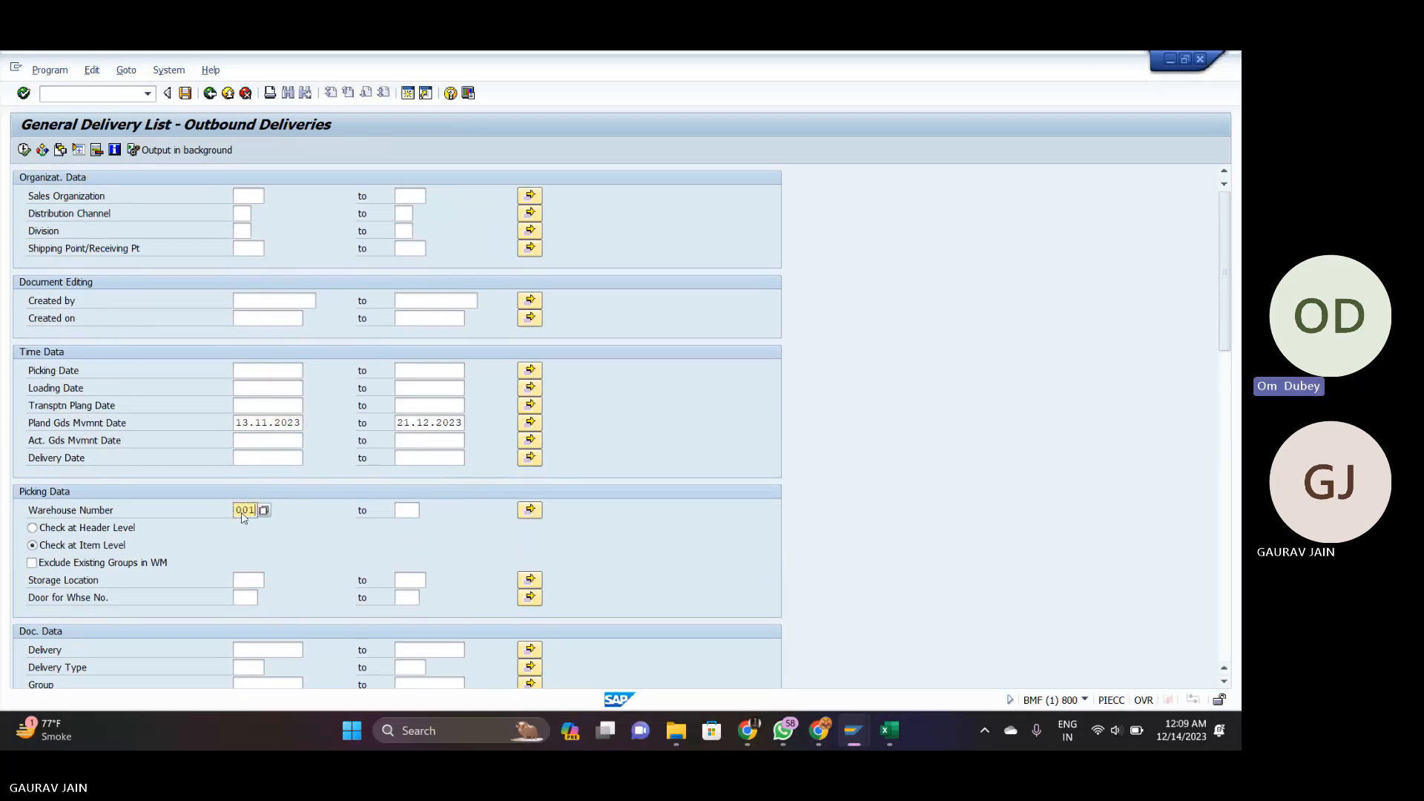
Restrict the overall picking status to A and run the outbound delivery list.
scroll(353, 650, down, 1)
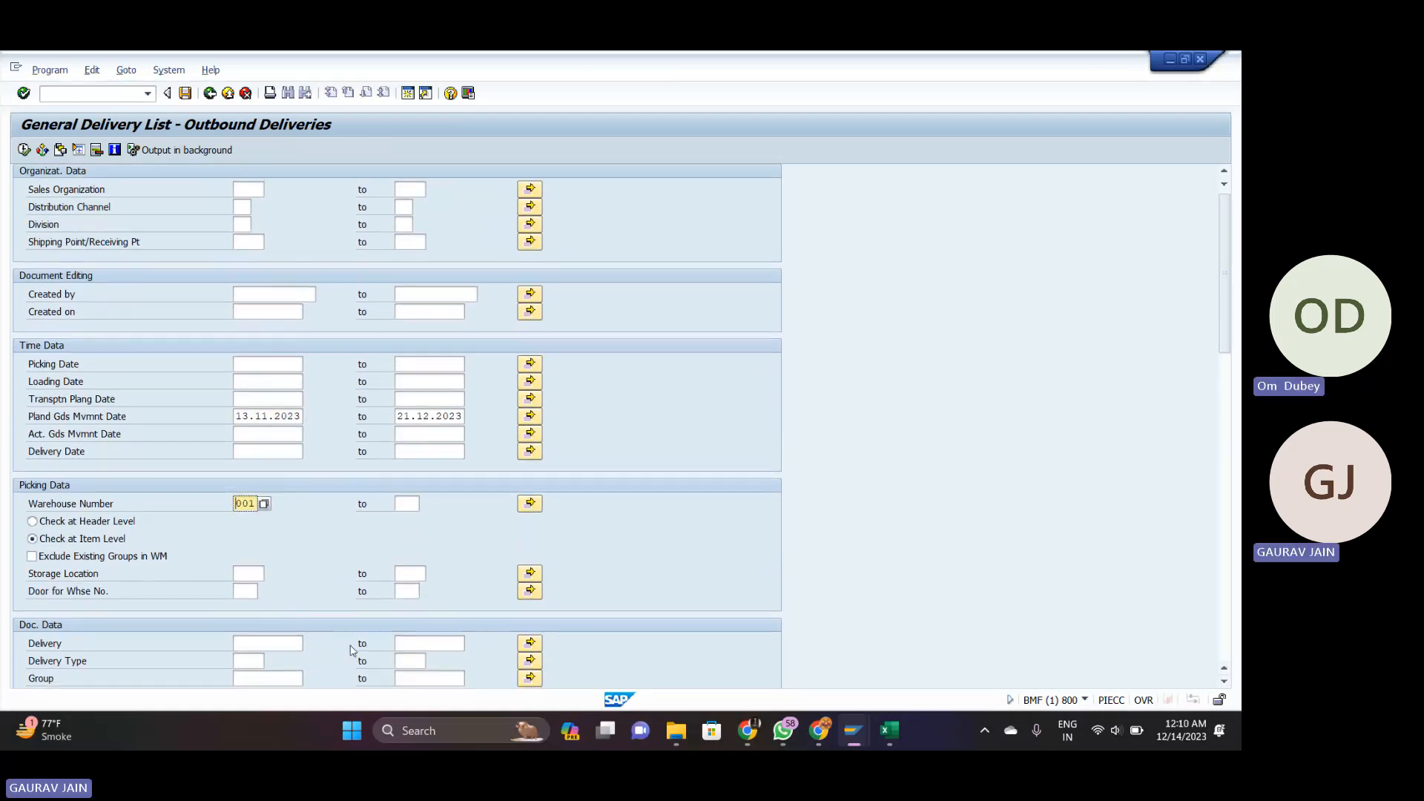
scroll(239, 680, down, 2)
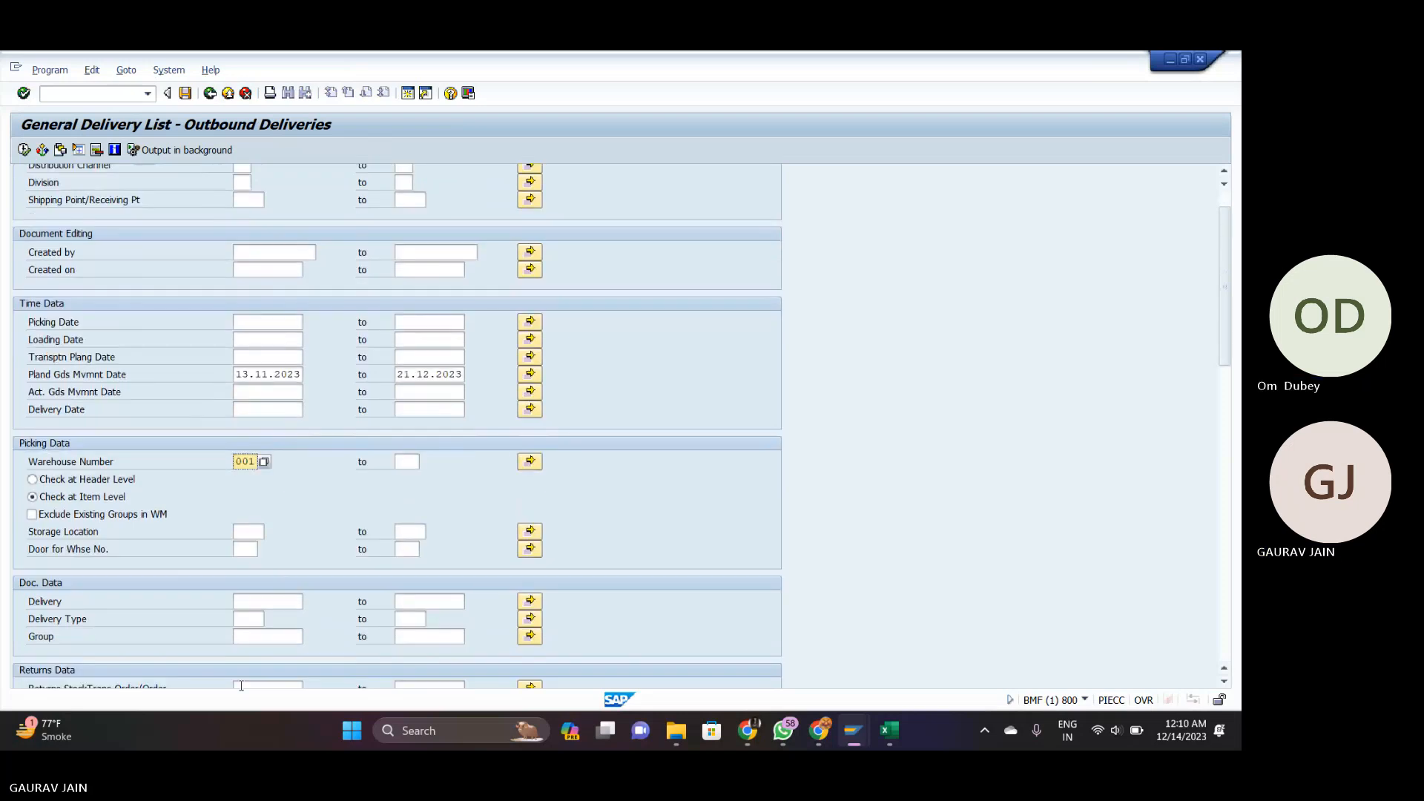
scroll(241, 685, down, 5)
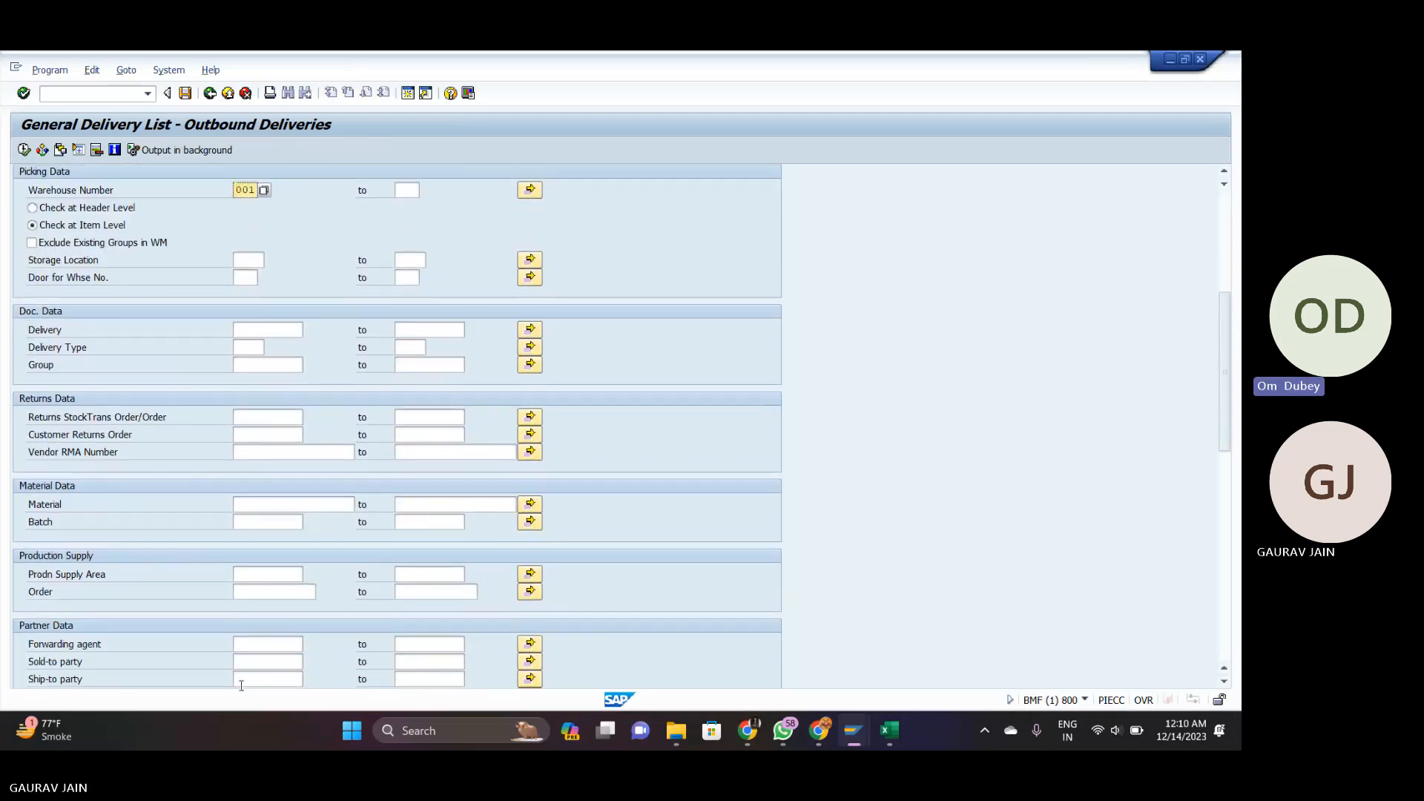
scroll(241, 685, down, 3)
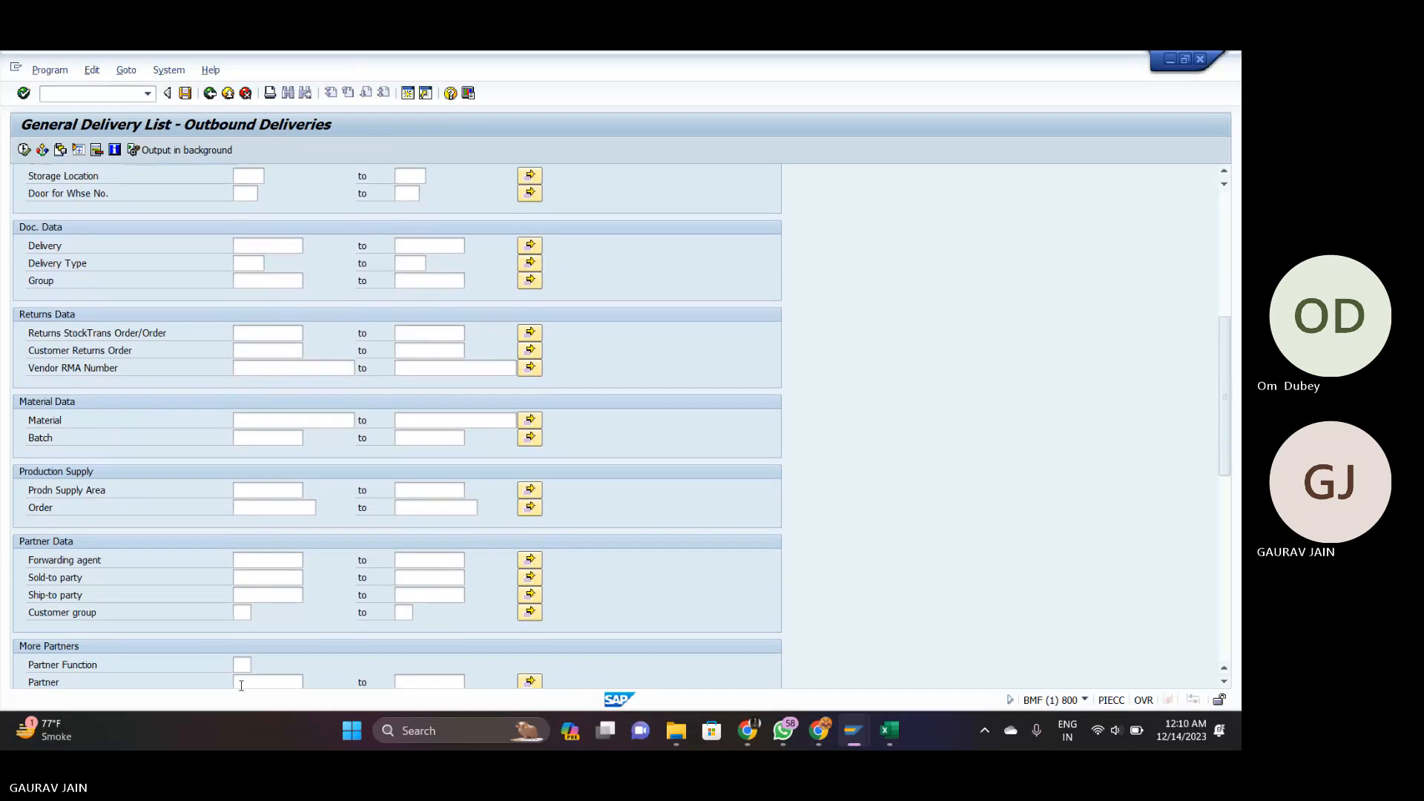
scroll(241, 686, down, 4)
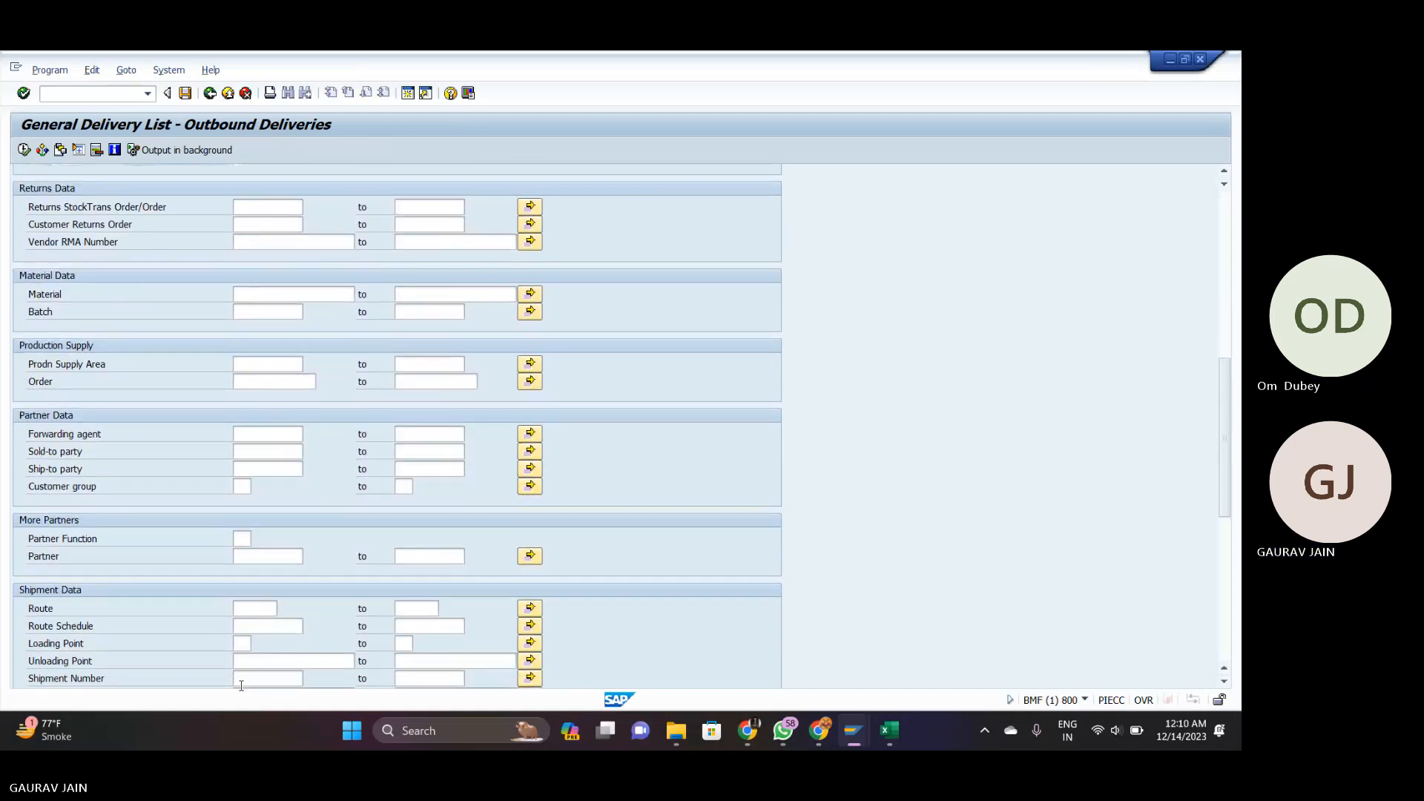
scroll(241, 686, down, 1)
scroll(241, 685, down, 6)
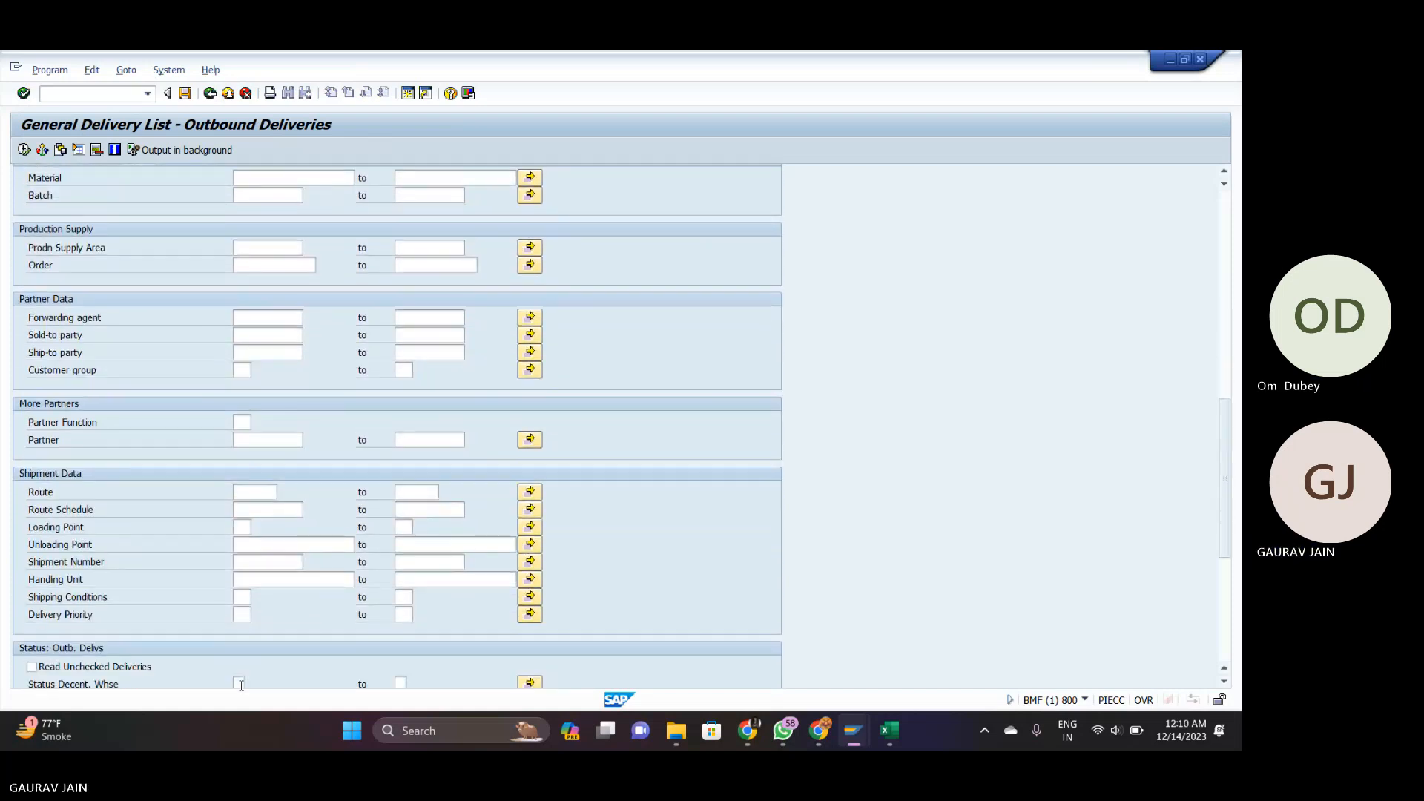
scroll(241, 686, down, 1)
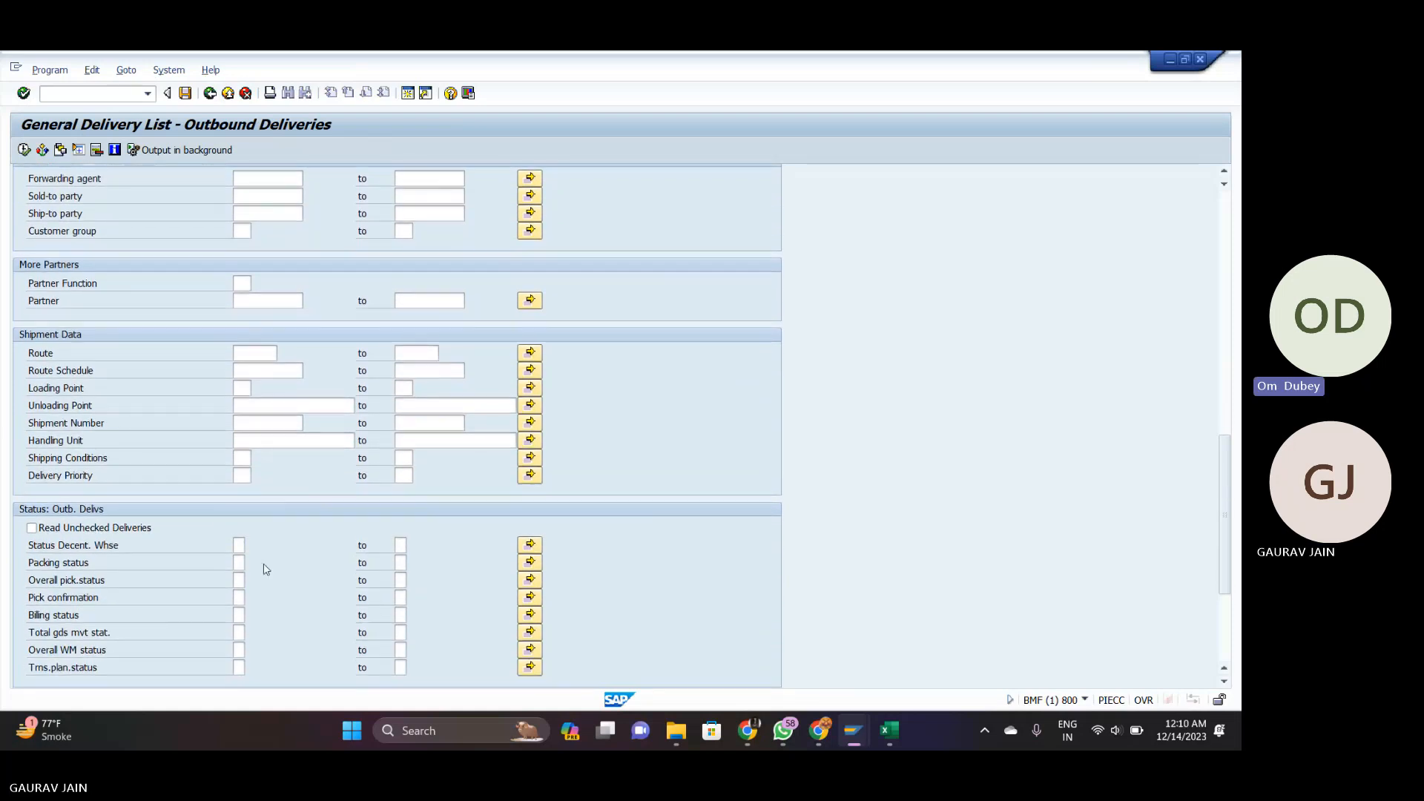
click(239, 580)
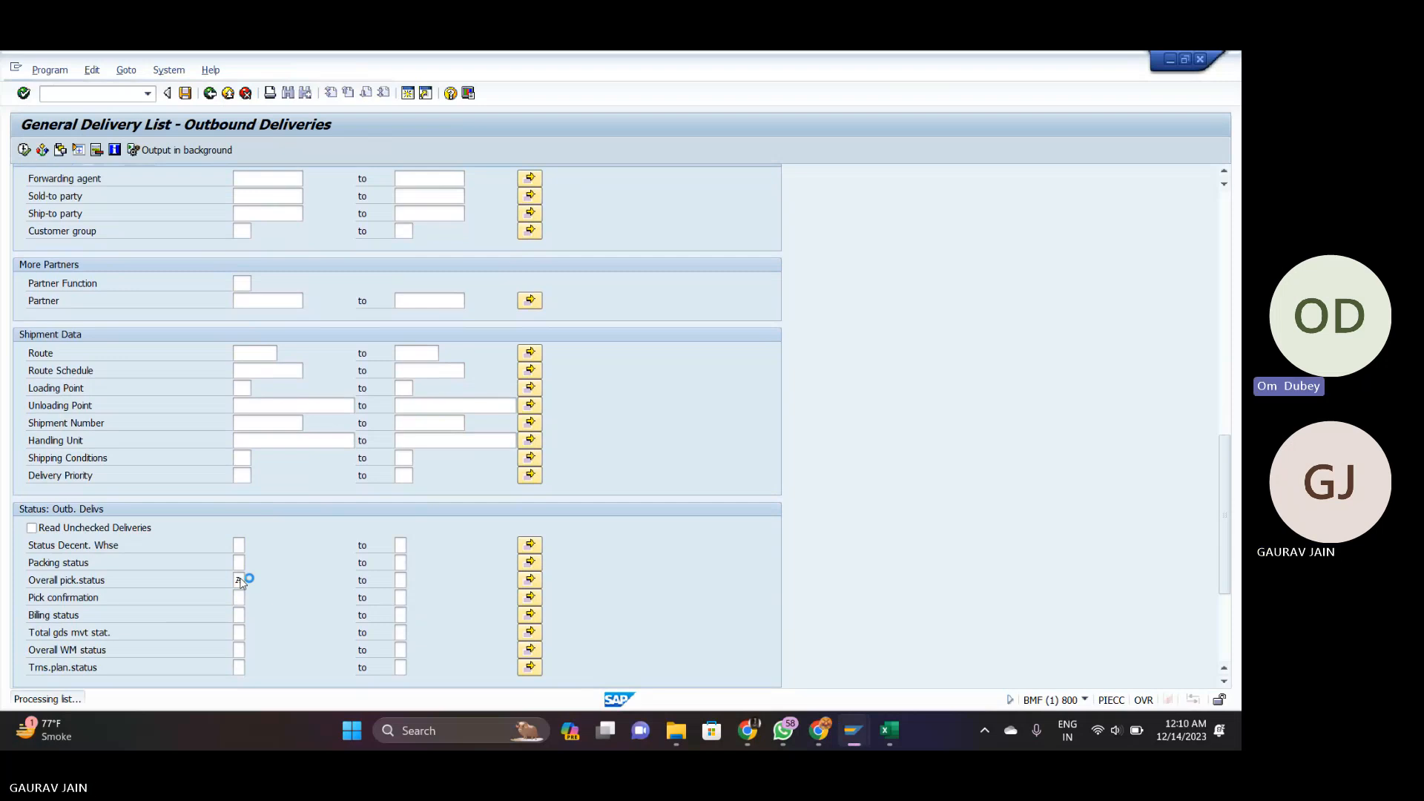
key(F8)
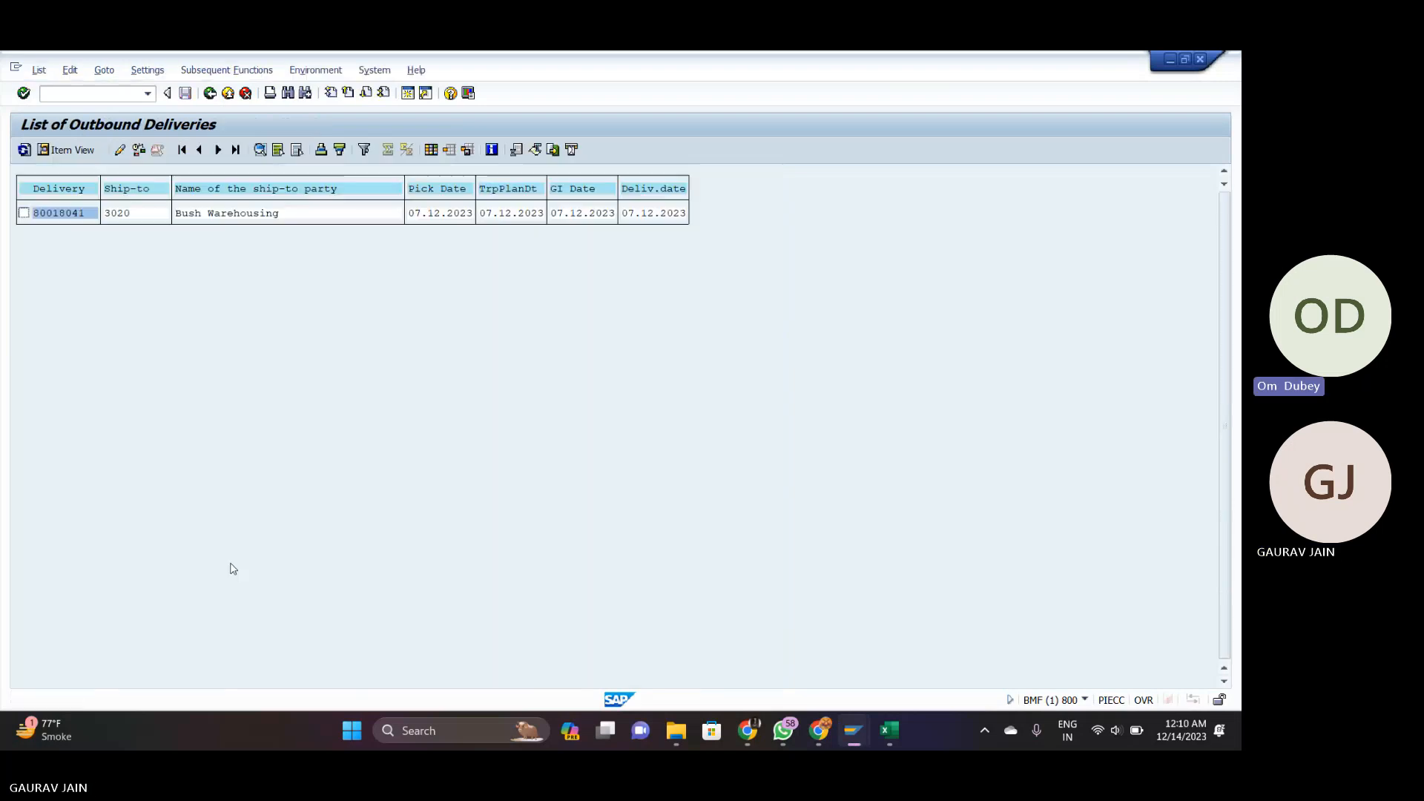
Open the Bush Warehousing delivery from the list to view its picking data.
double_click(72, 213)
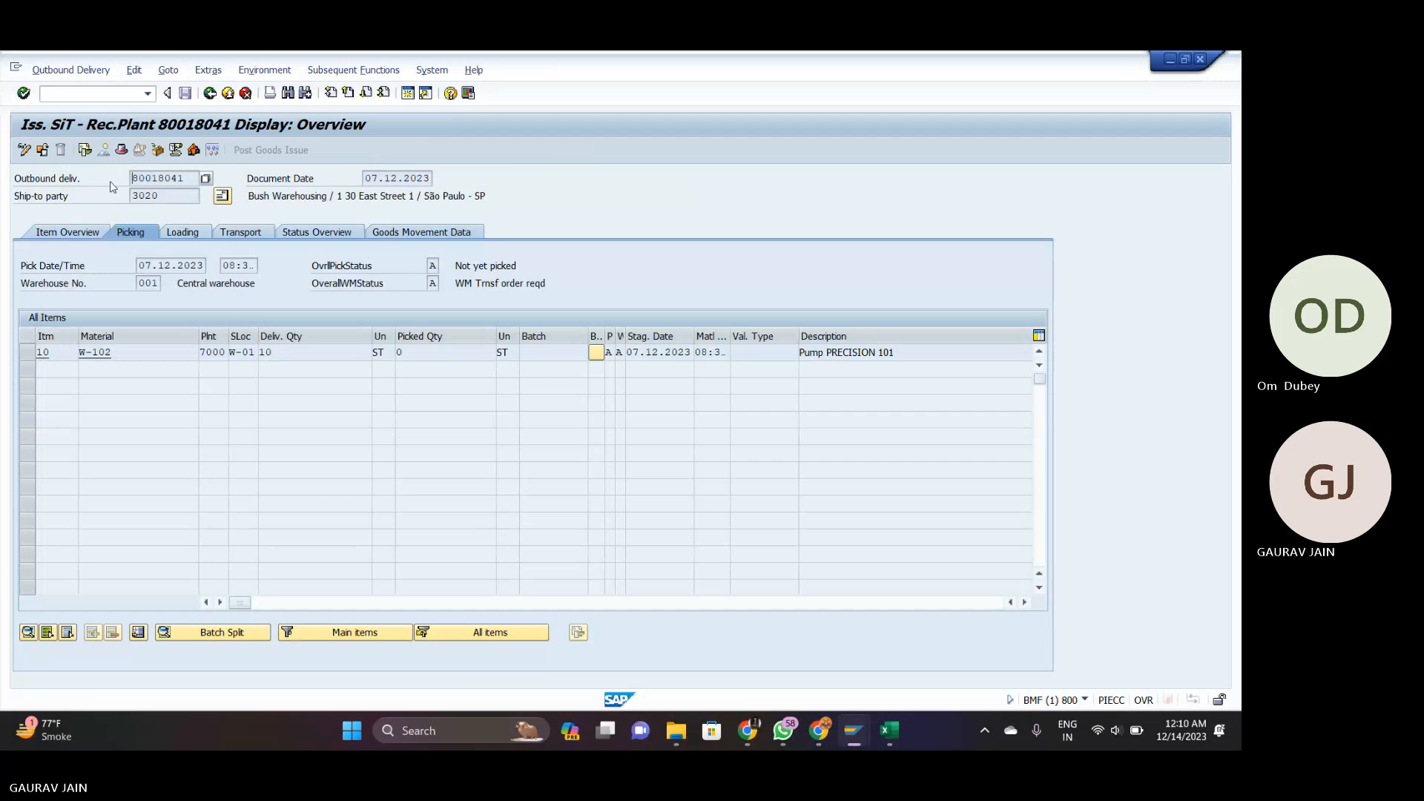
key(alt+Tab)
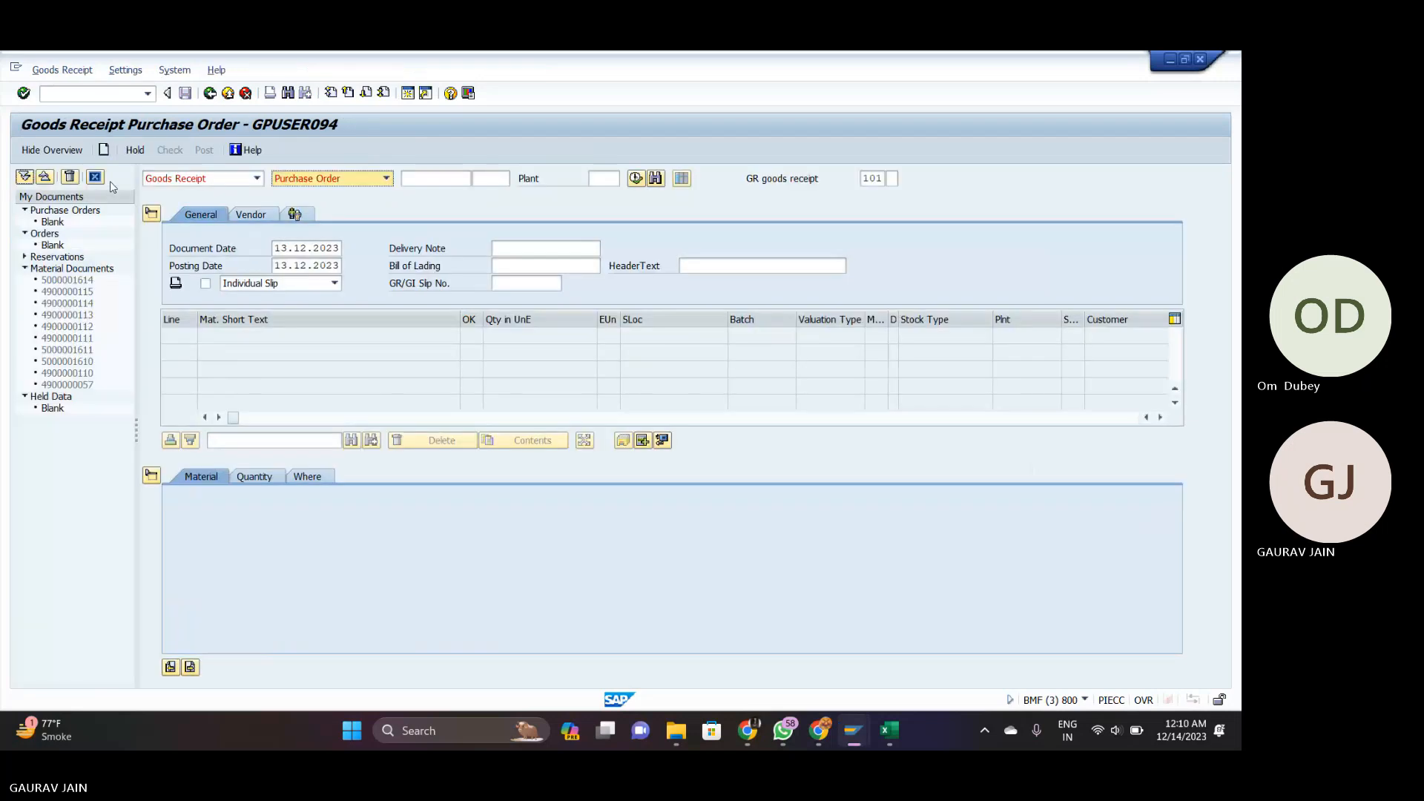
key(alt+Tab)
Start transaction LT03 in a new session and try to create a transfer order for the delivery in warehouse 012.
click(113, 93)
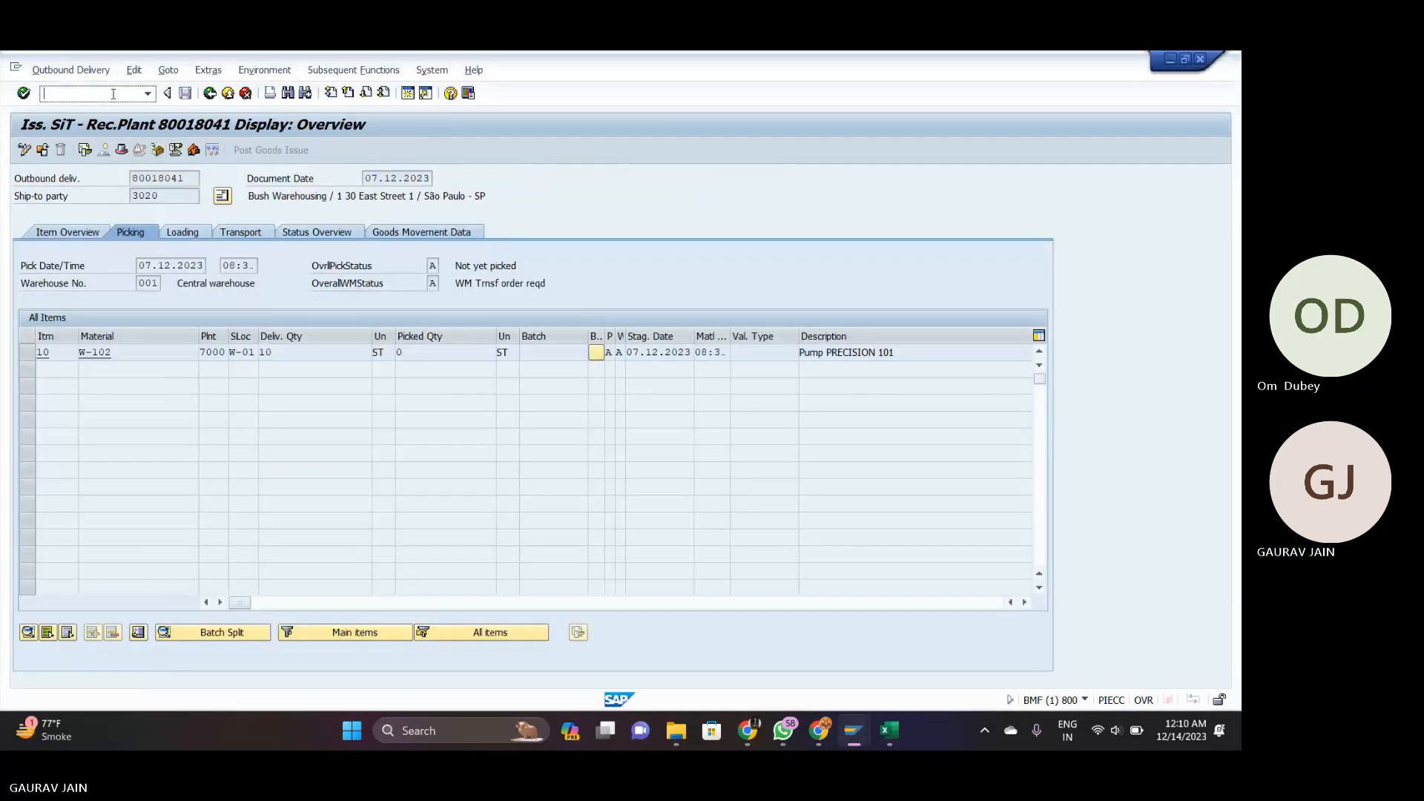
text(/o)
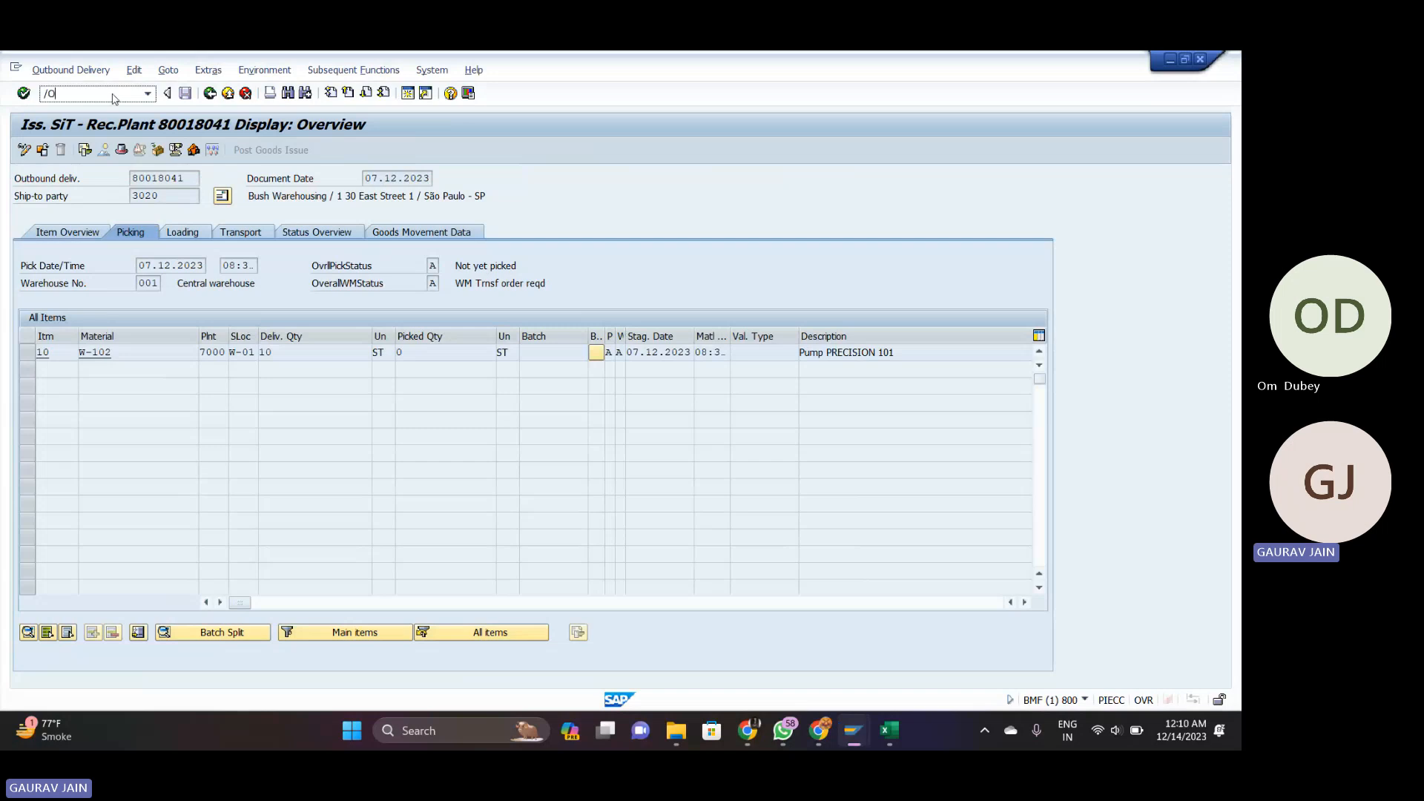
text(LT03)
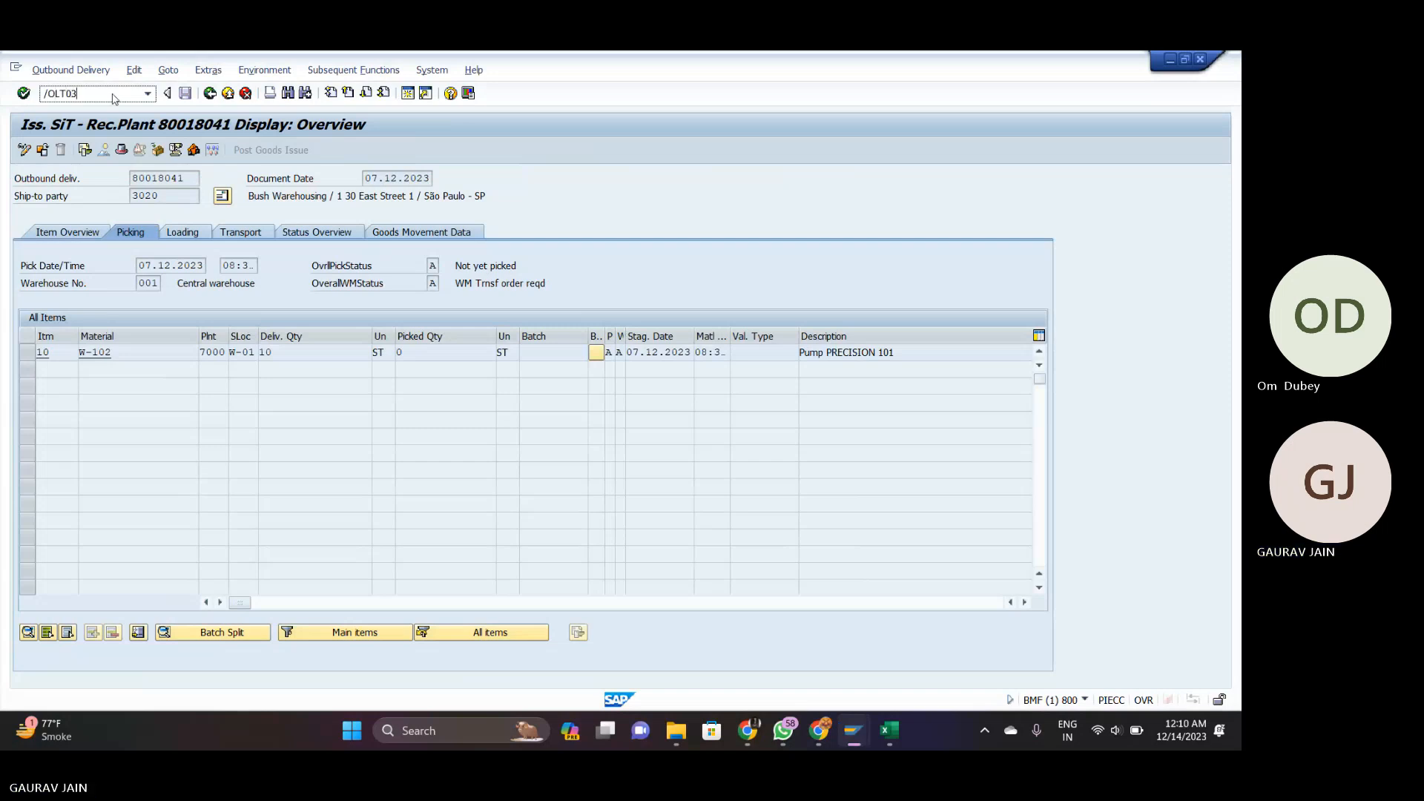
key(Return)
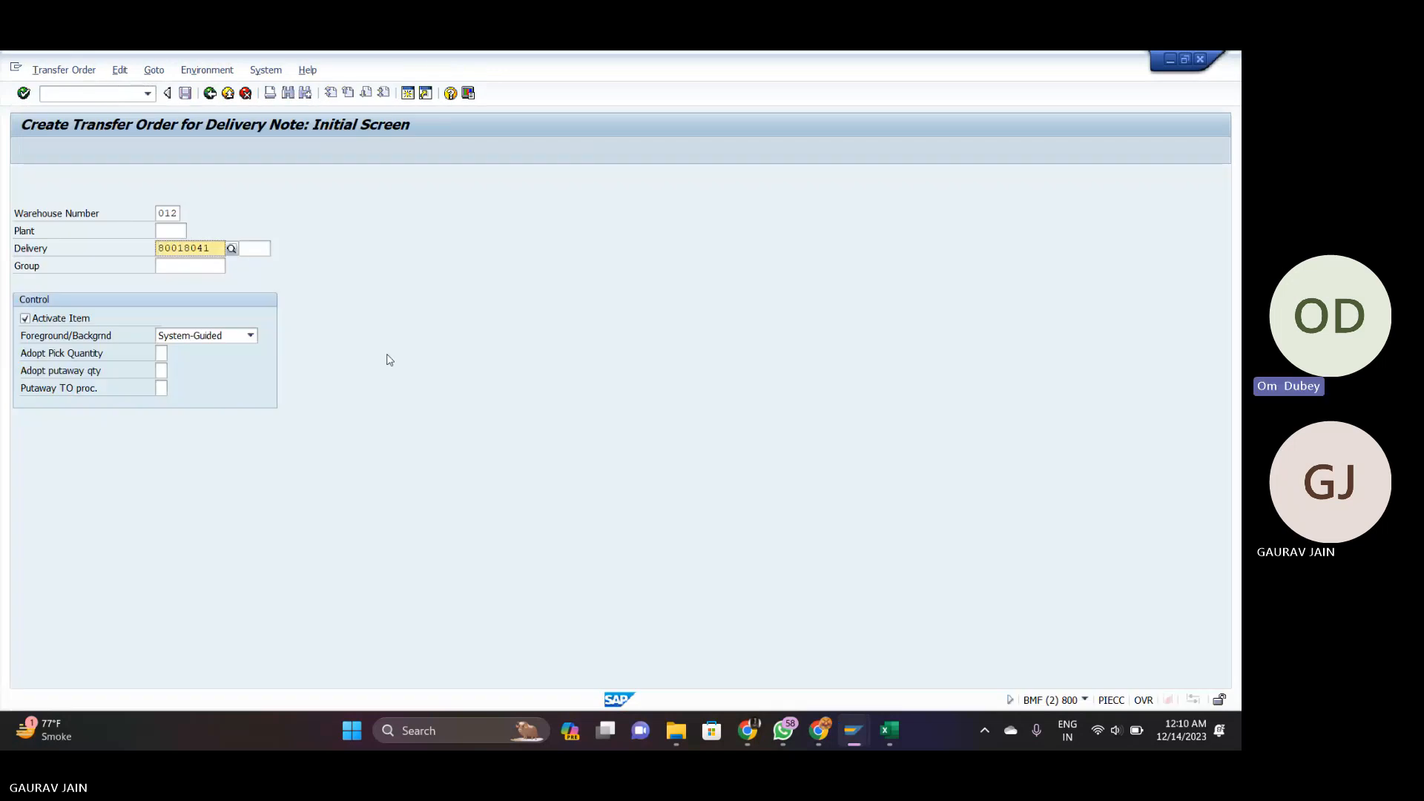
key(Return)
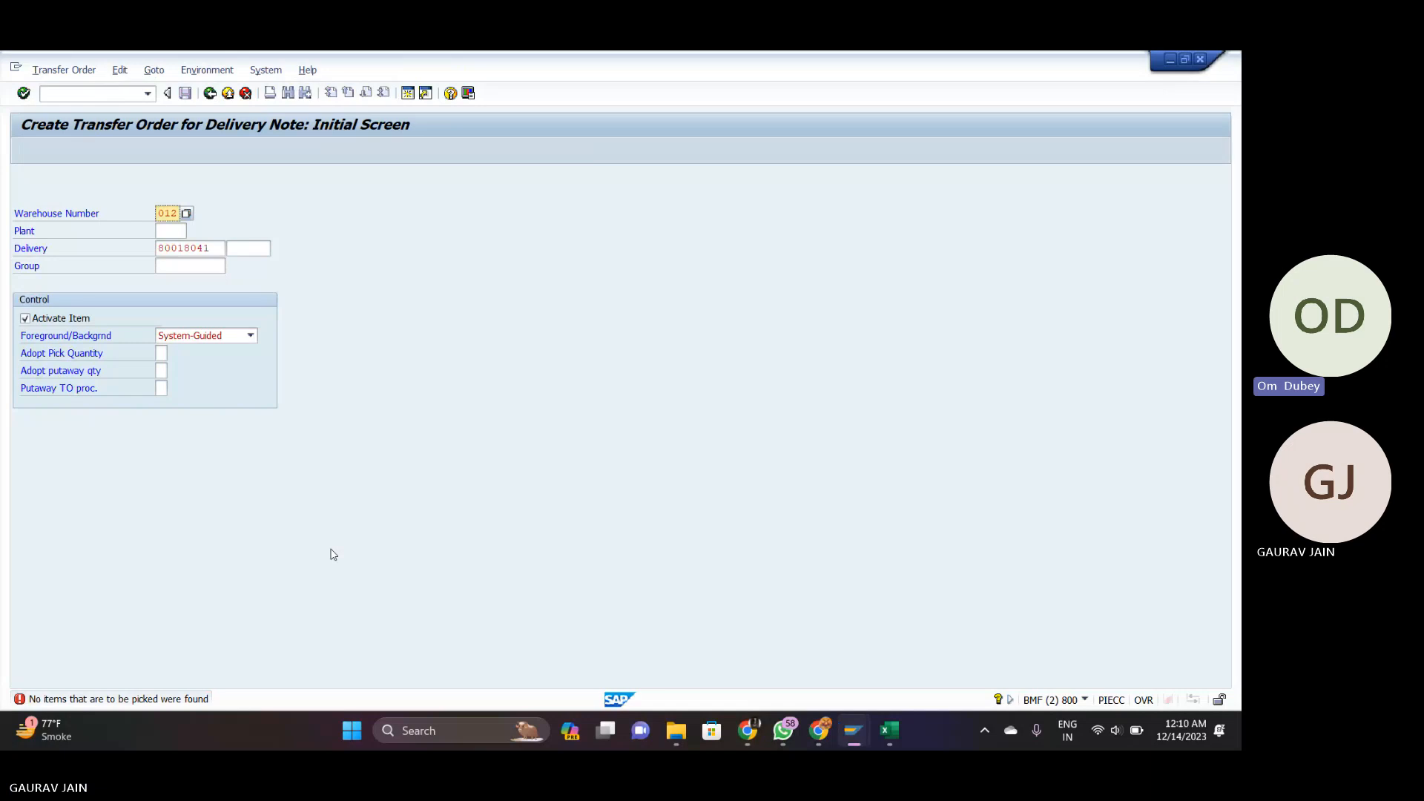
Check the warehouse number in the delivery's picking data and set the transfer order's warehouse number to 001.
key(alt+Tab)
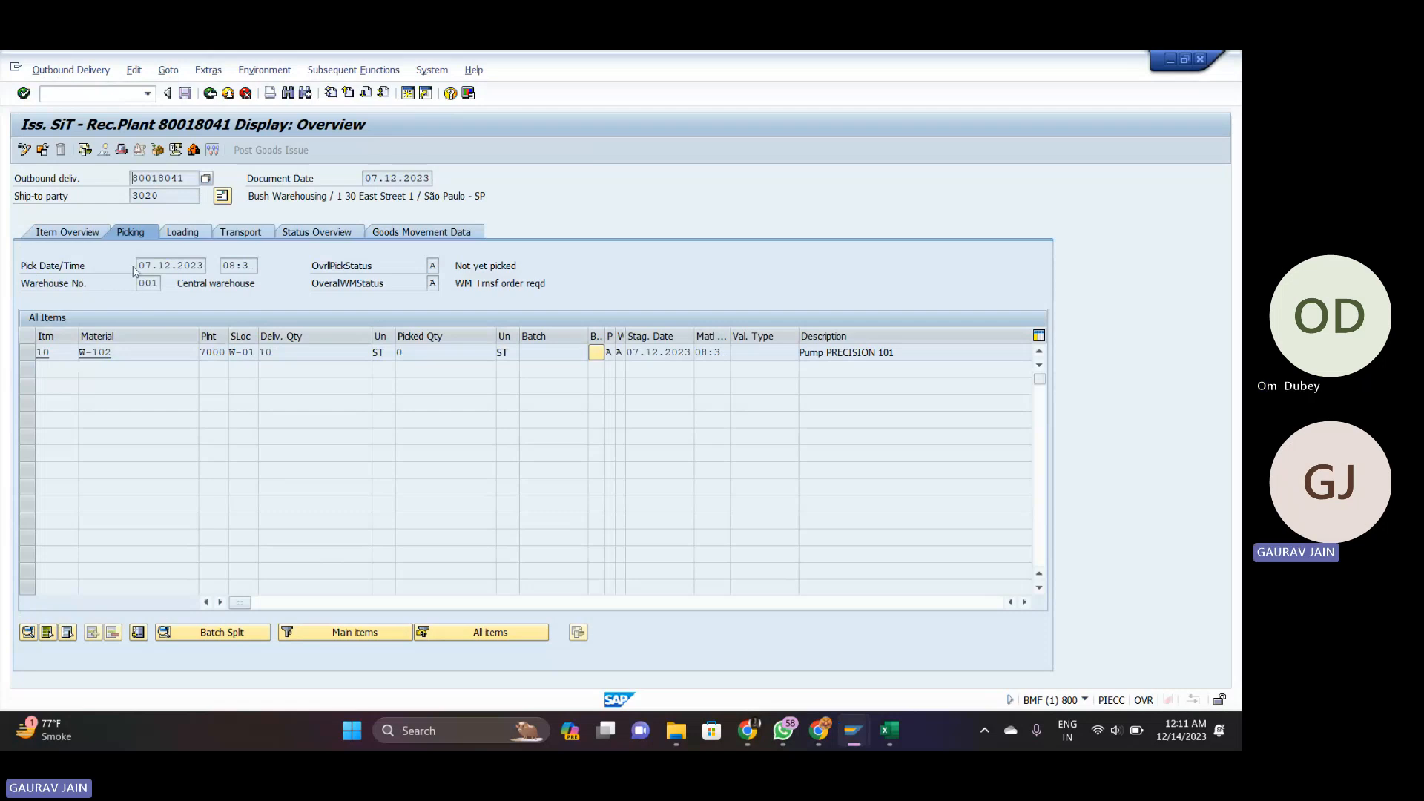
key(alt+Tab)
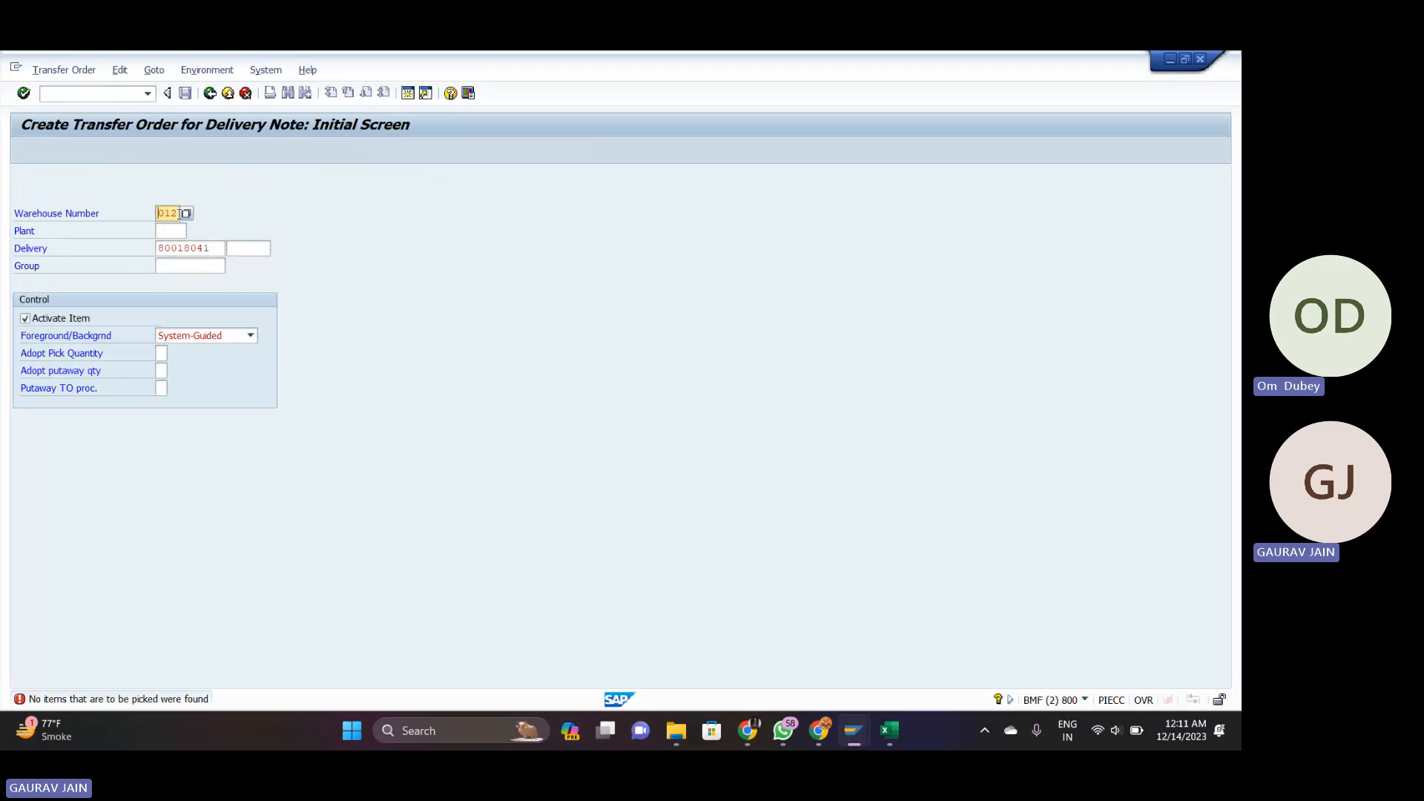
key(BackSpace)
key(BackSpace)
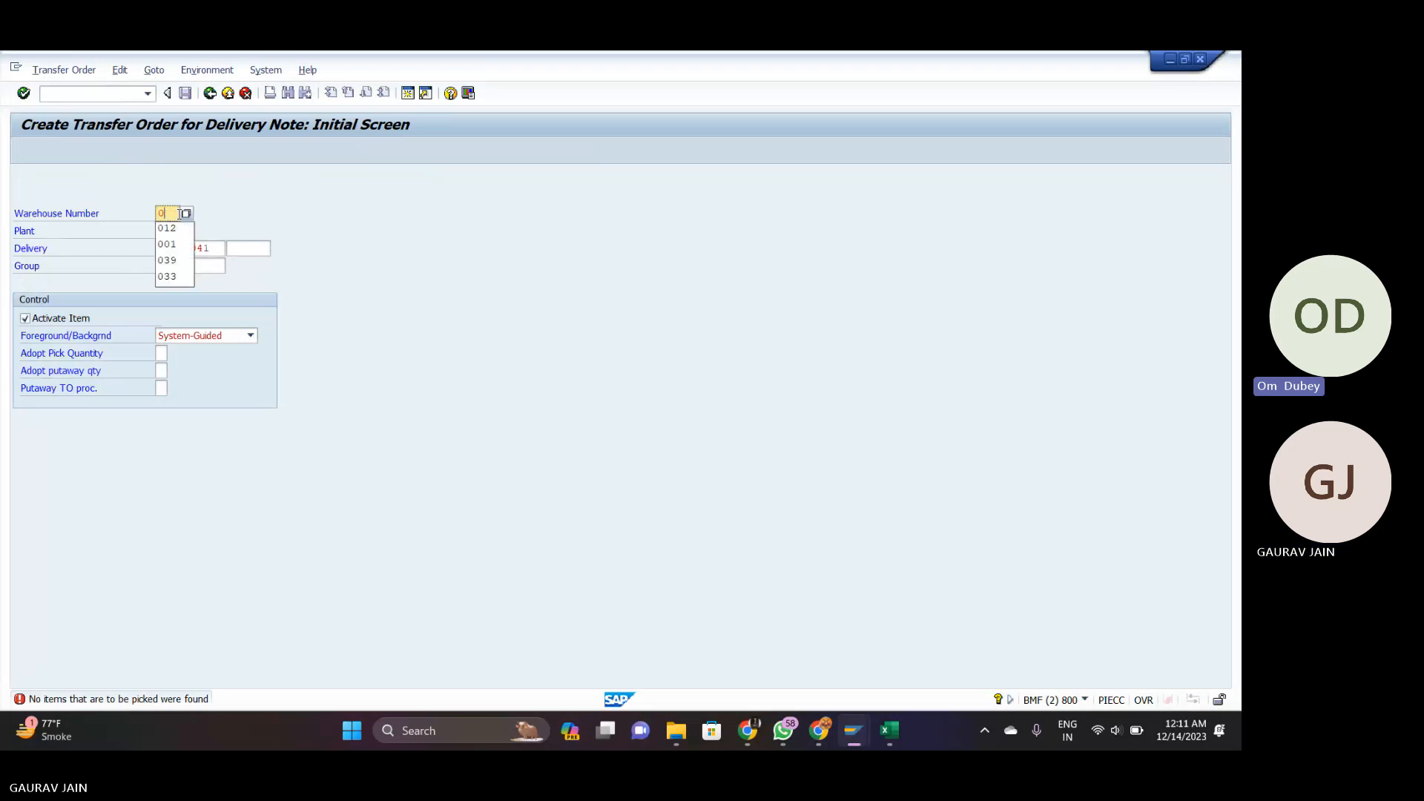
text(01)
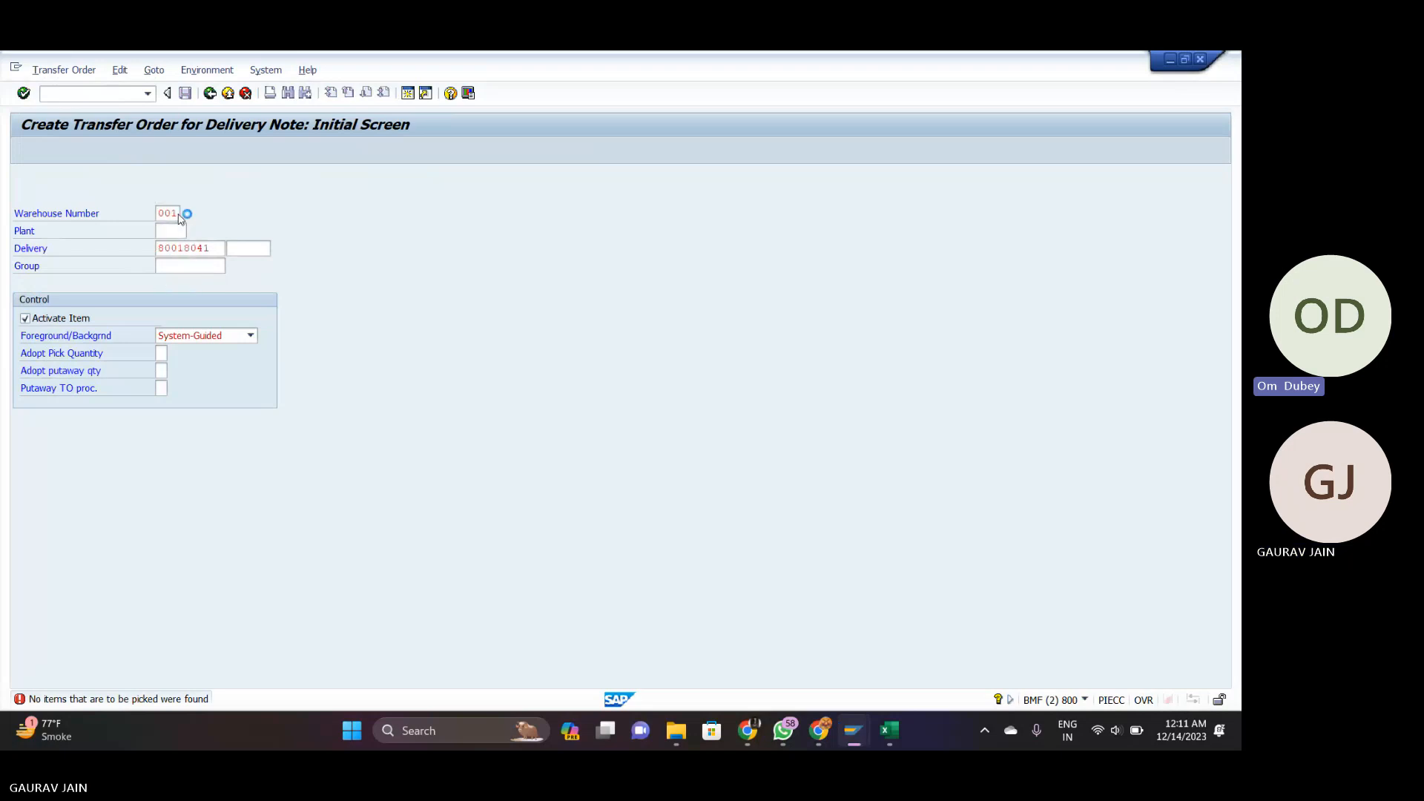
Try to create the delivery's transfer order in warehouse 001 and check the item's storage location in the delivery's picking data.
key(Return)
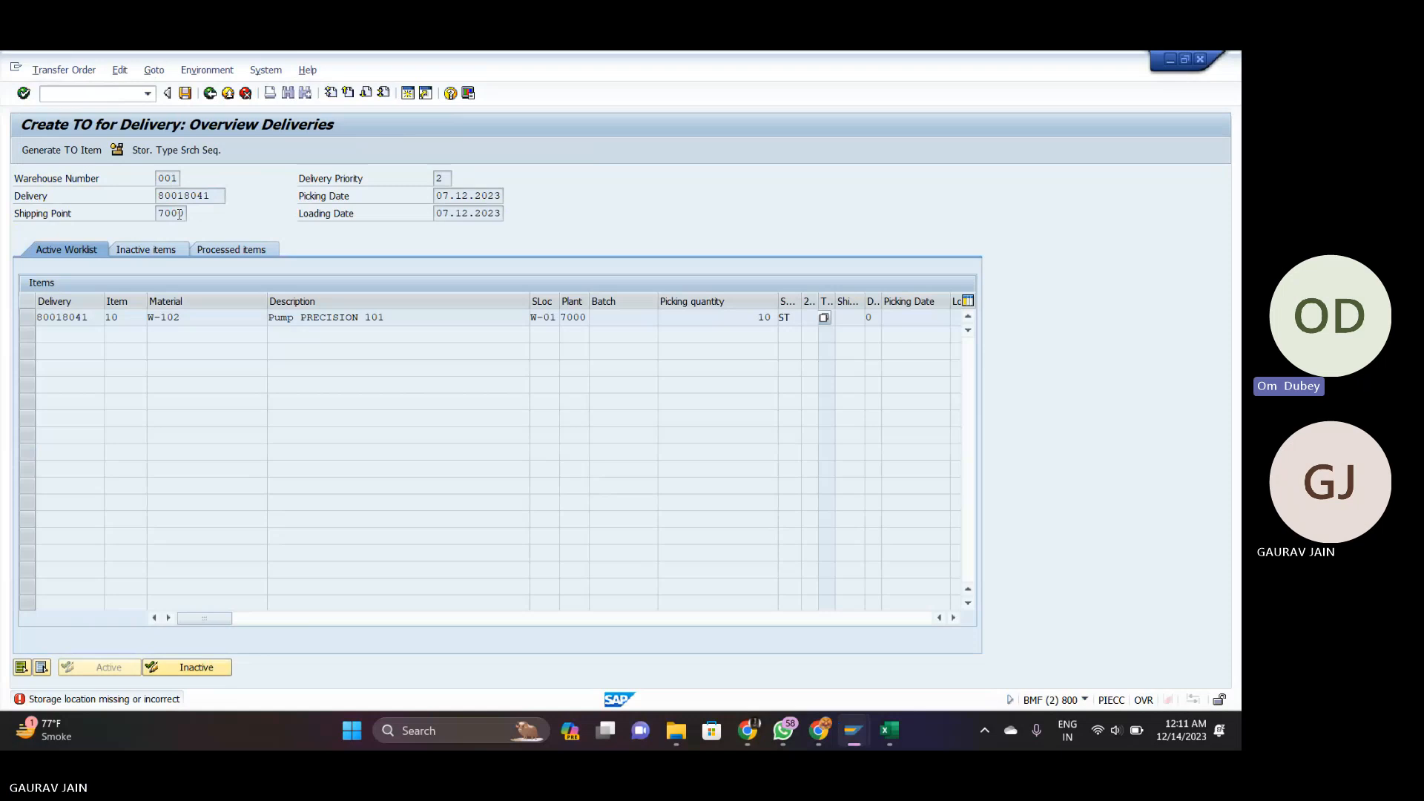
key(Return)
key(Return)
key(alt+Tab)
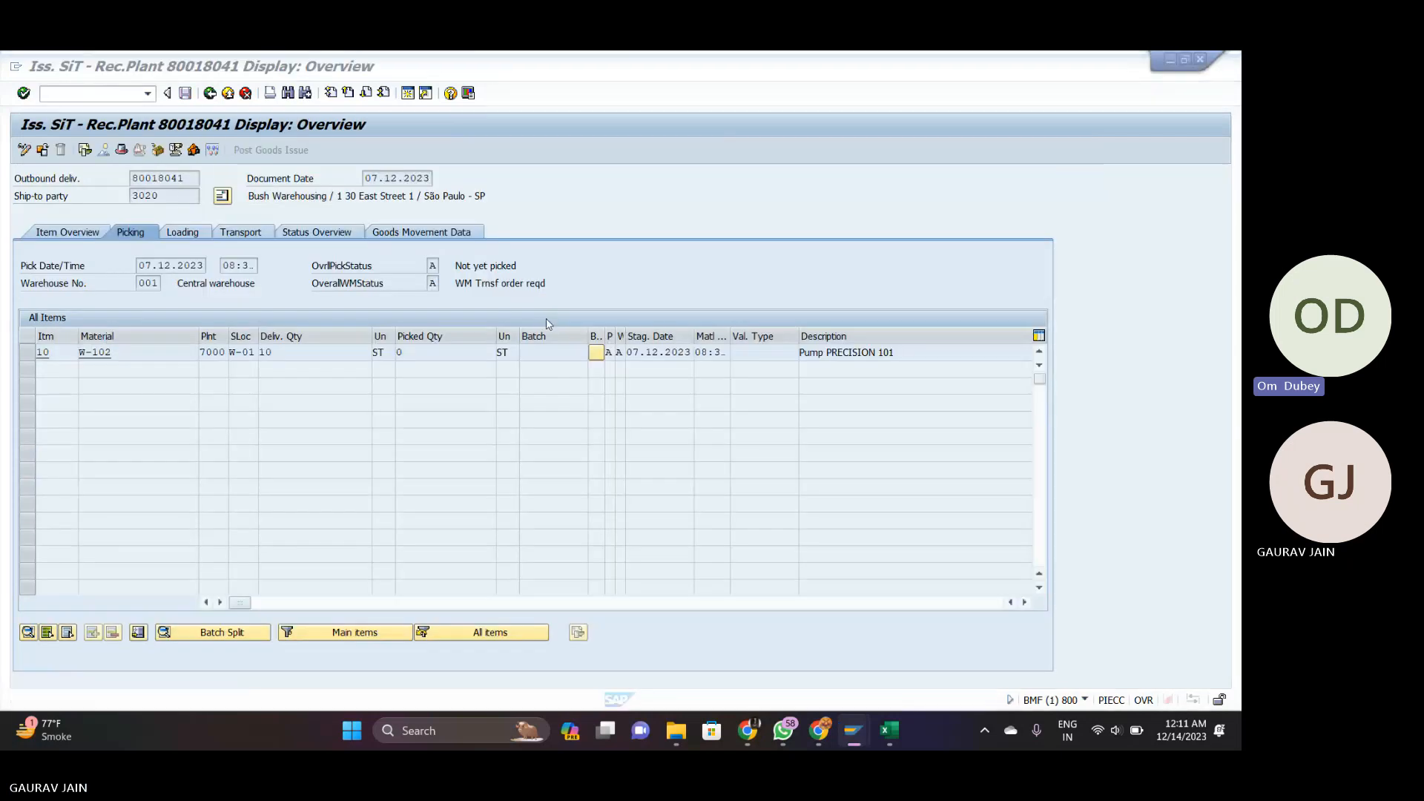
click(246, 352)
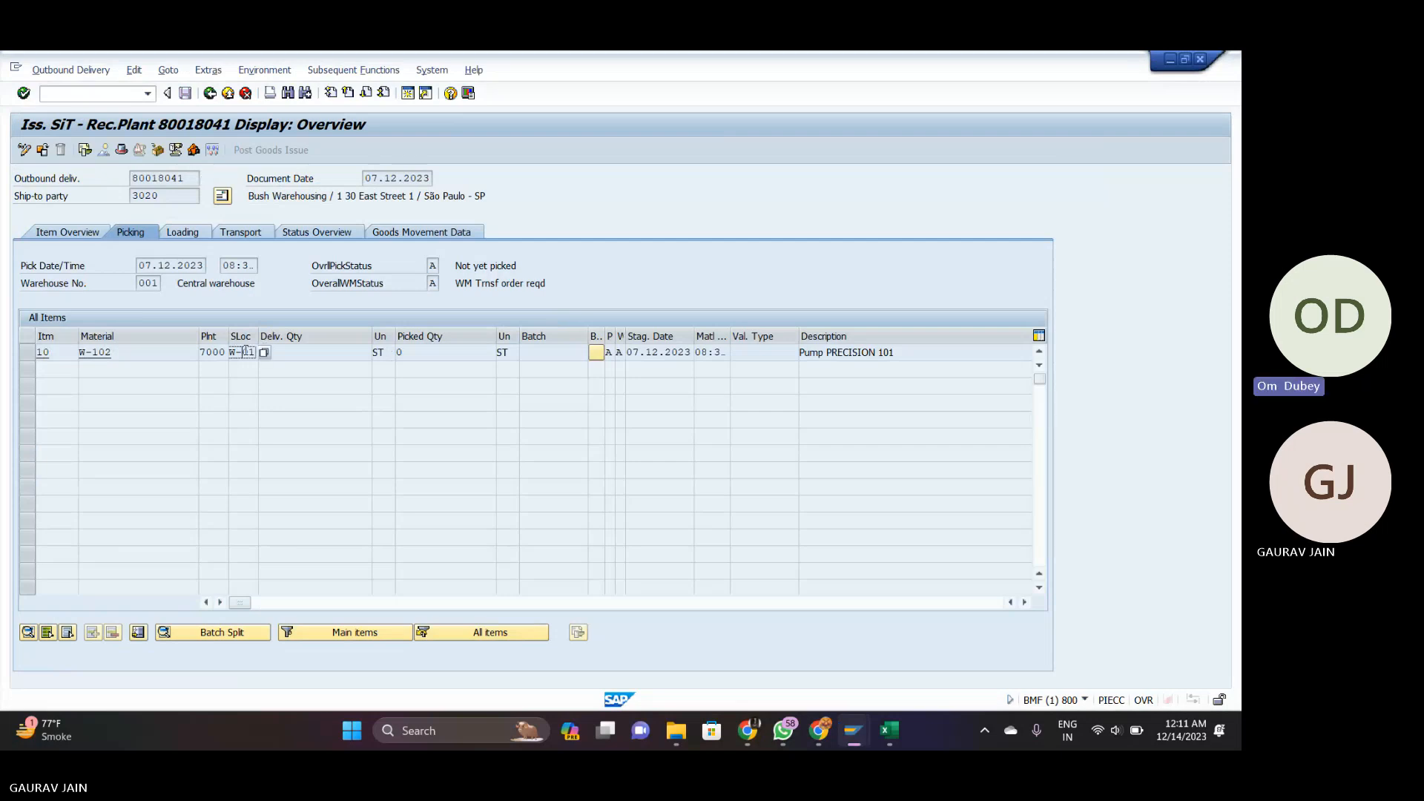
Leave the delivery display and start transaction SE16N in the same session.
click(101, 94)
text(/SE16N)
key(Return)
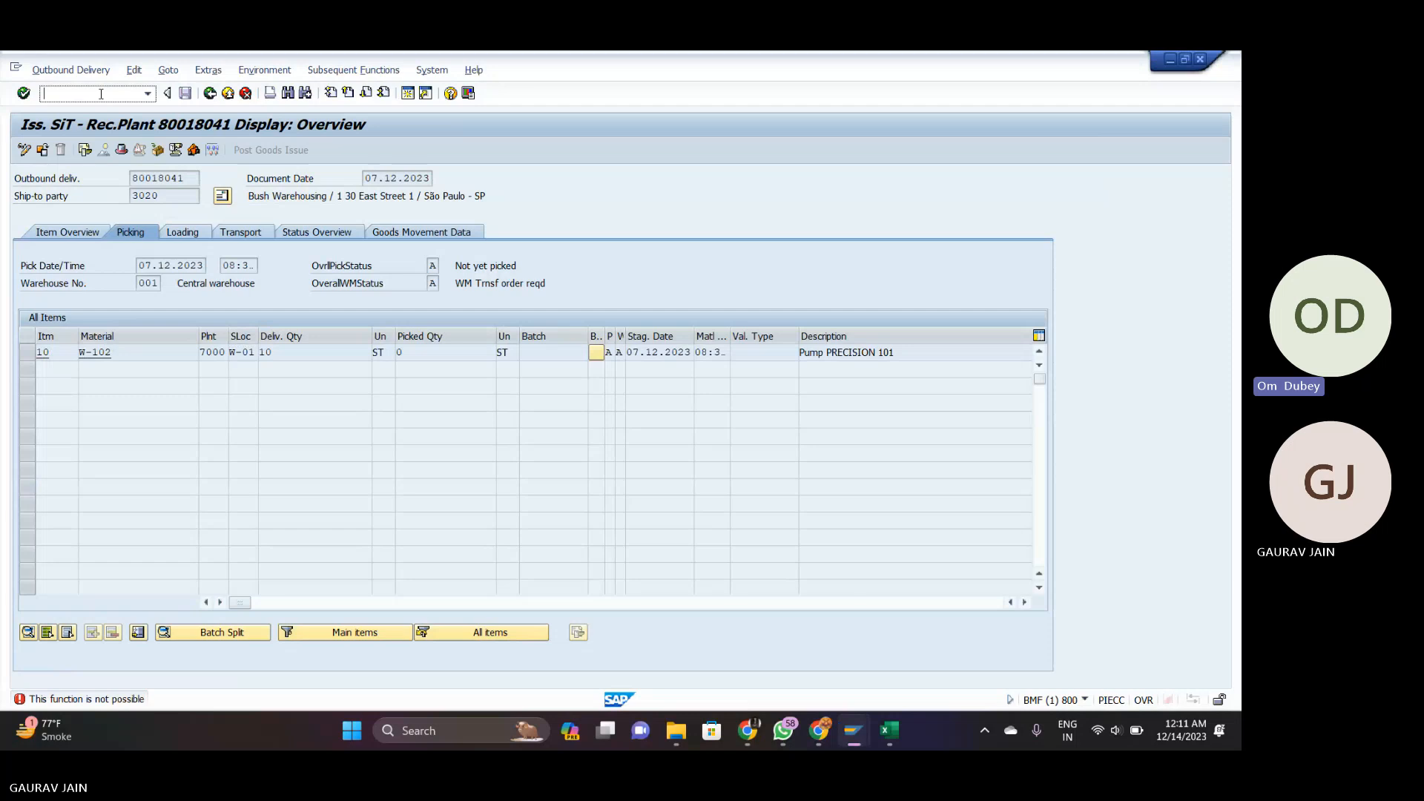
text(/N)
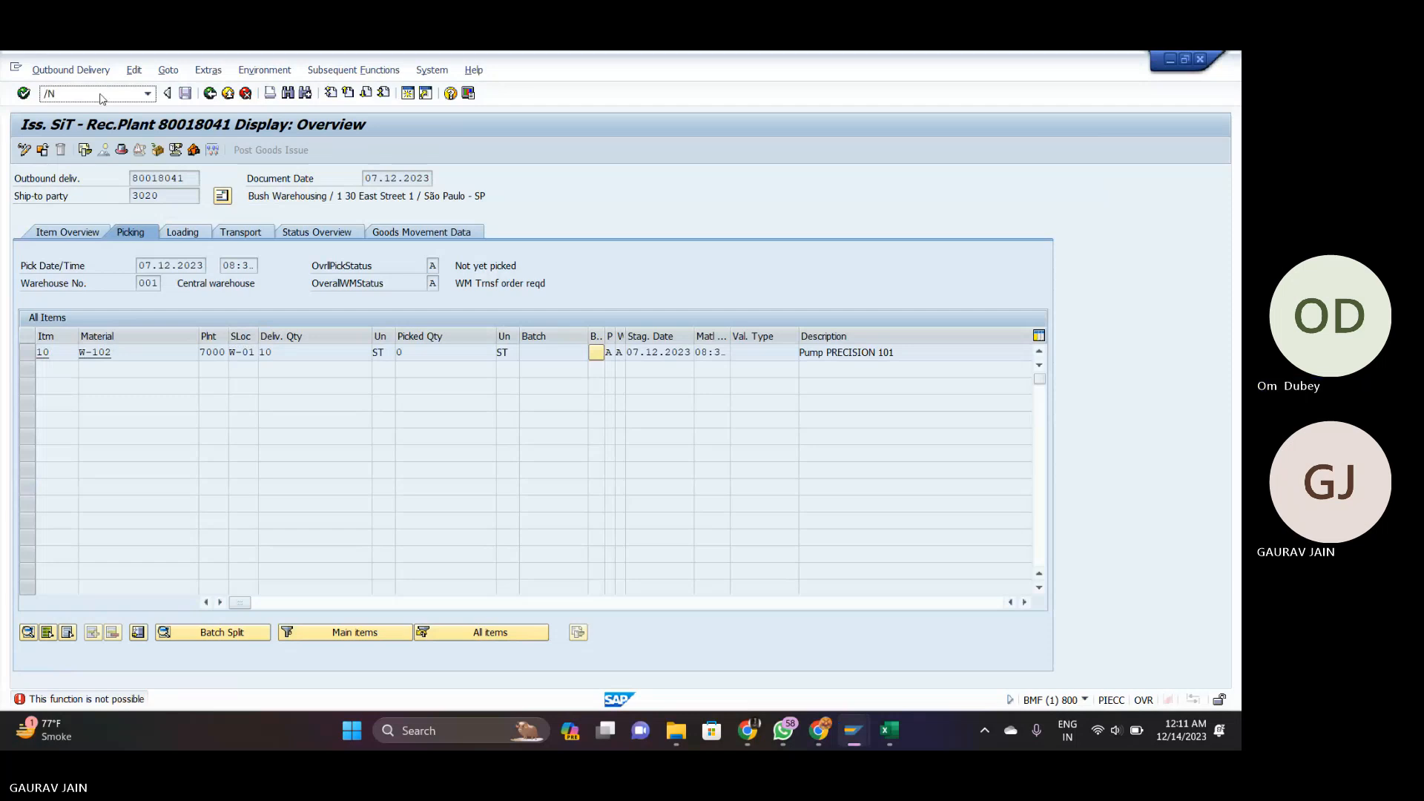
text(SE16N)
key(Return)
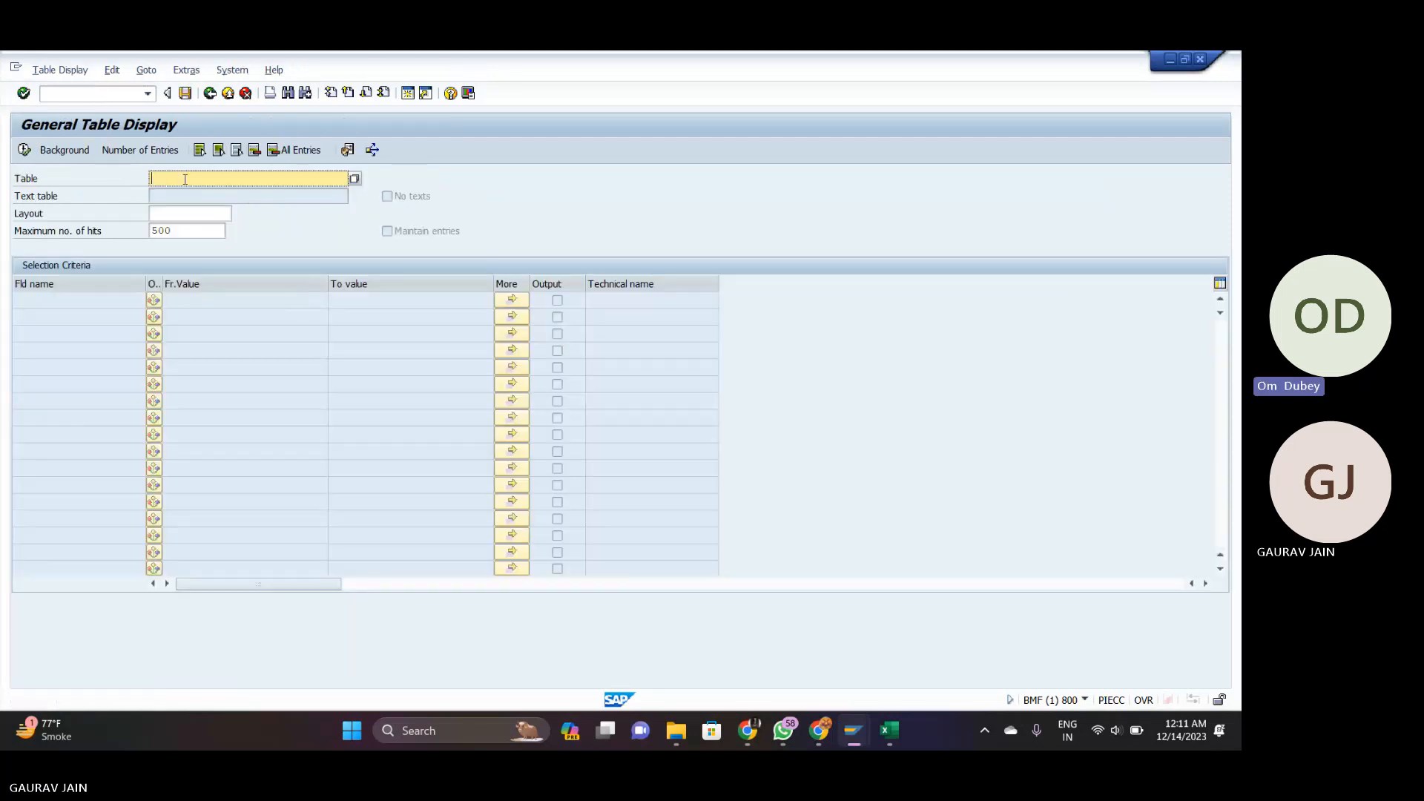
Load the selection criteria for table T320, which assigns storage locations to warehouse numbers.
text(T300)
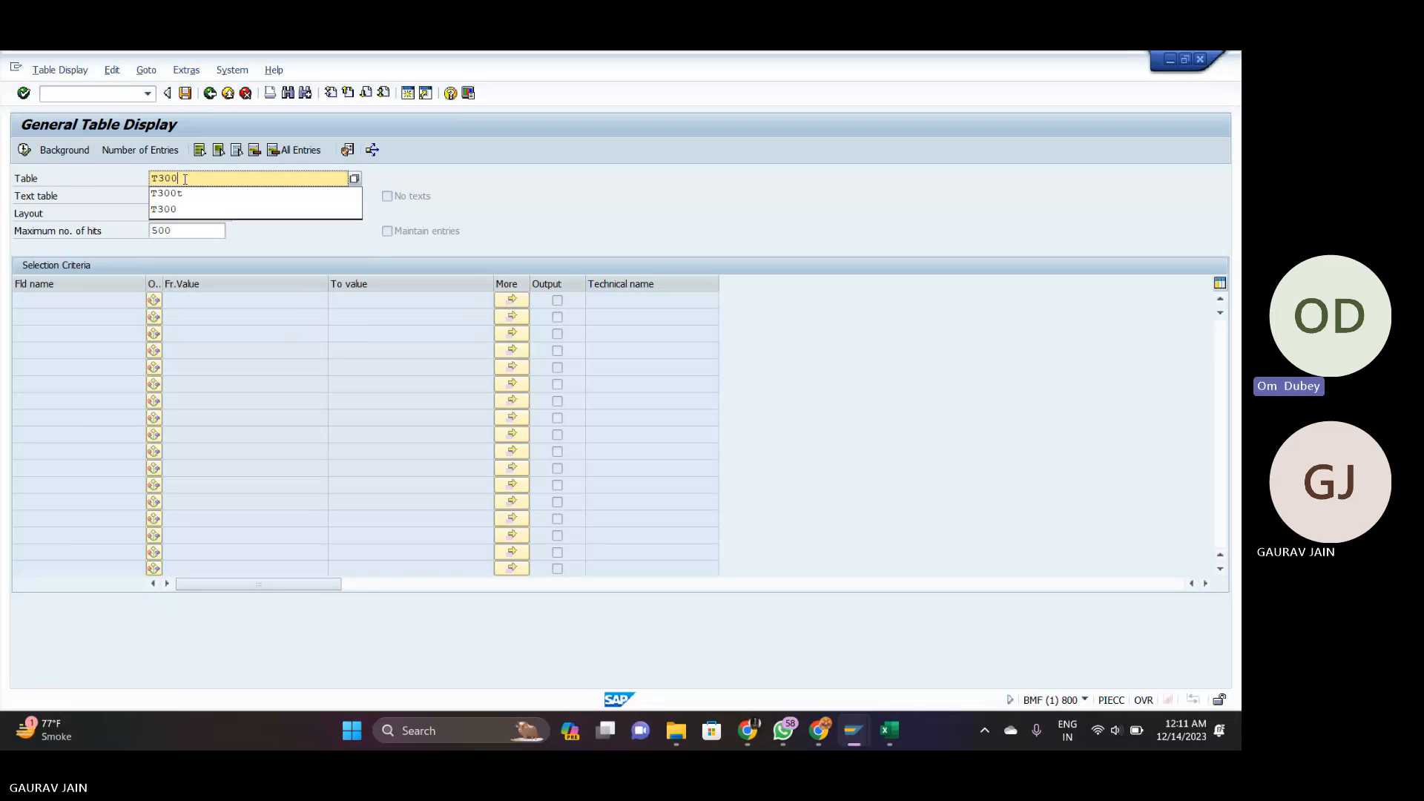
key(BackSpace)
key(BackSpace)
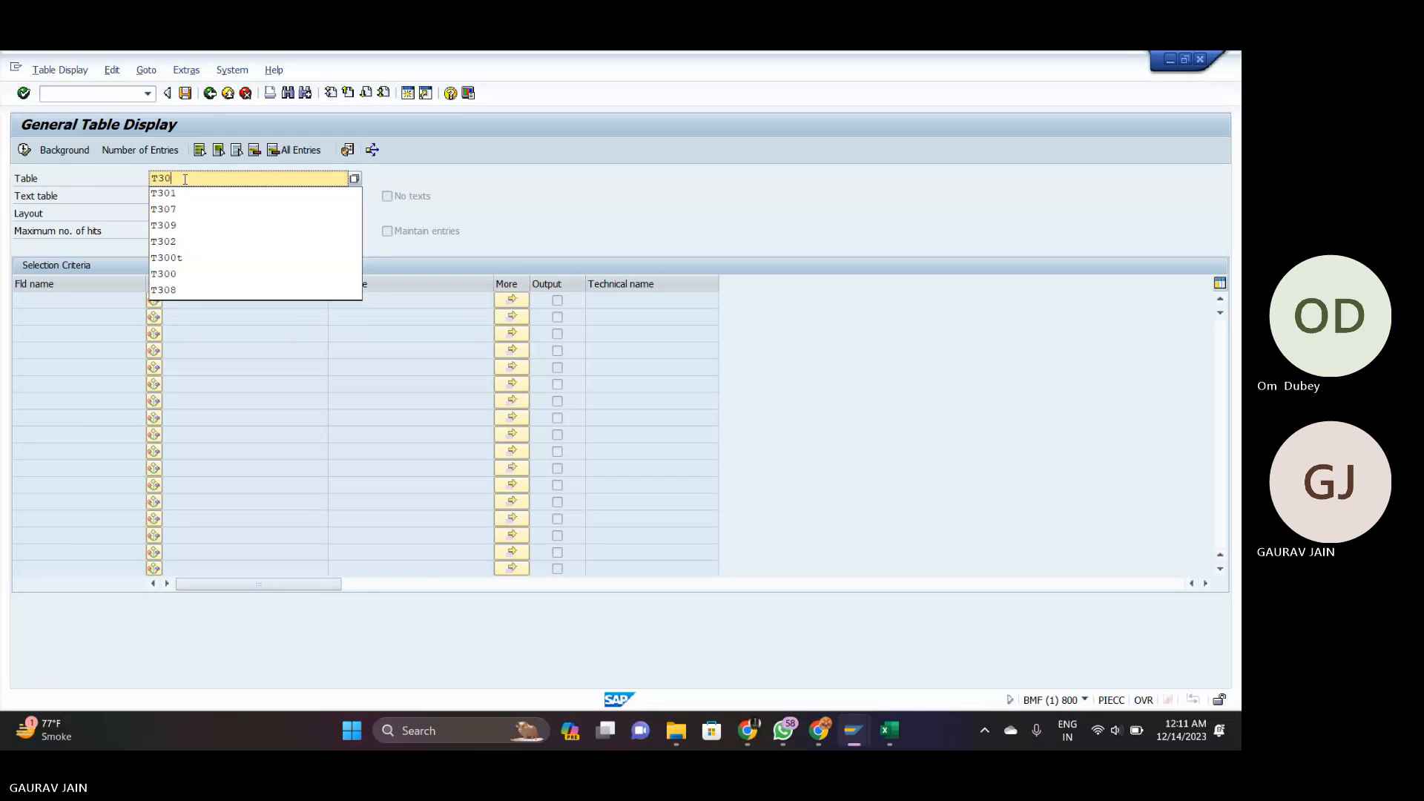
text(20)
key(Return)
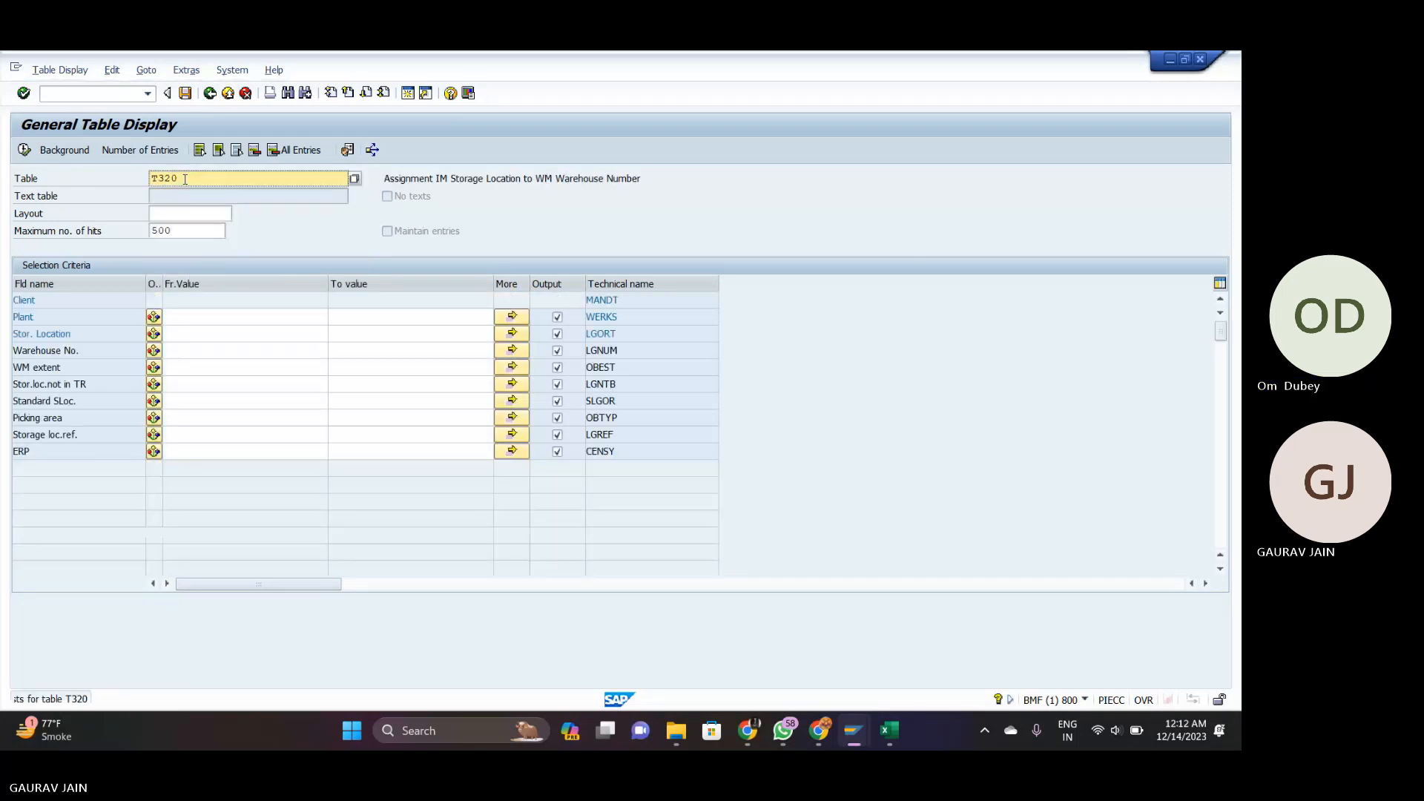
Look up the T320 entries for plant 7000 and warehouse 001, and return to the transfer order session.
click(189, 316)
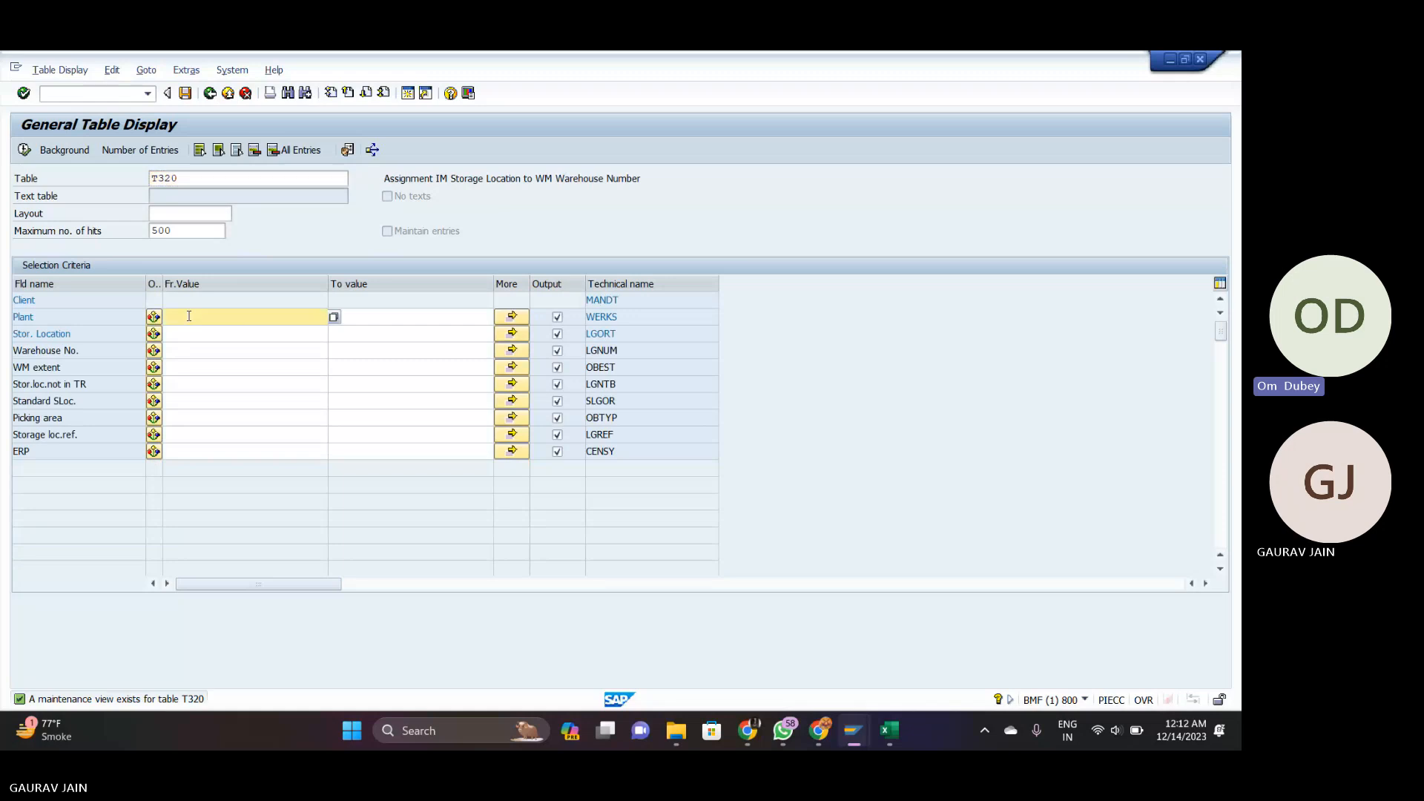
text(7000)
key(Return)
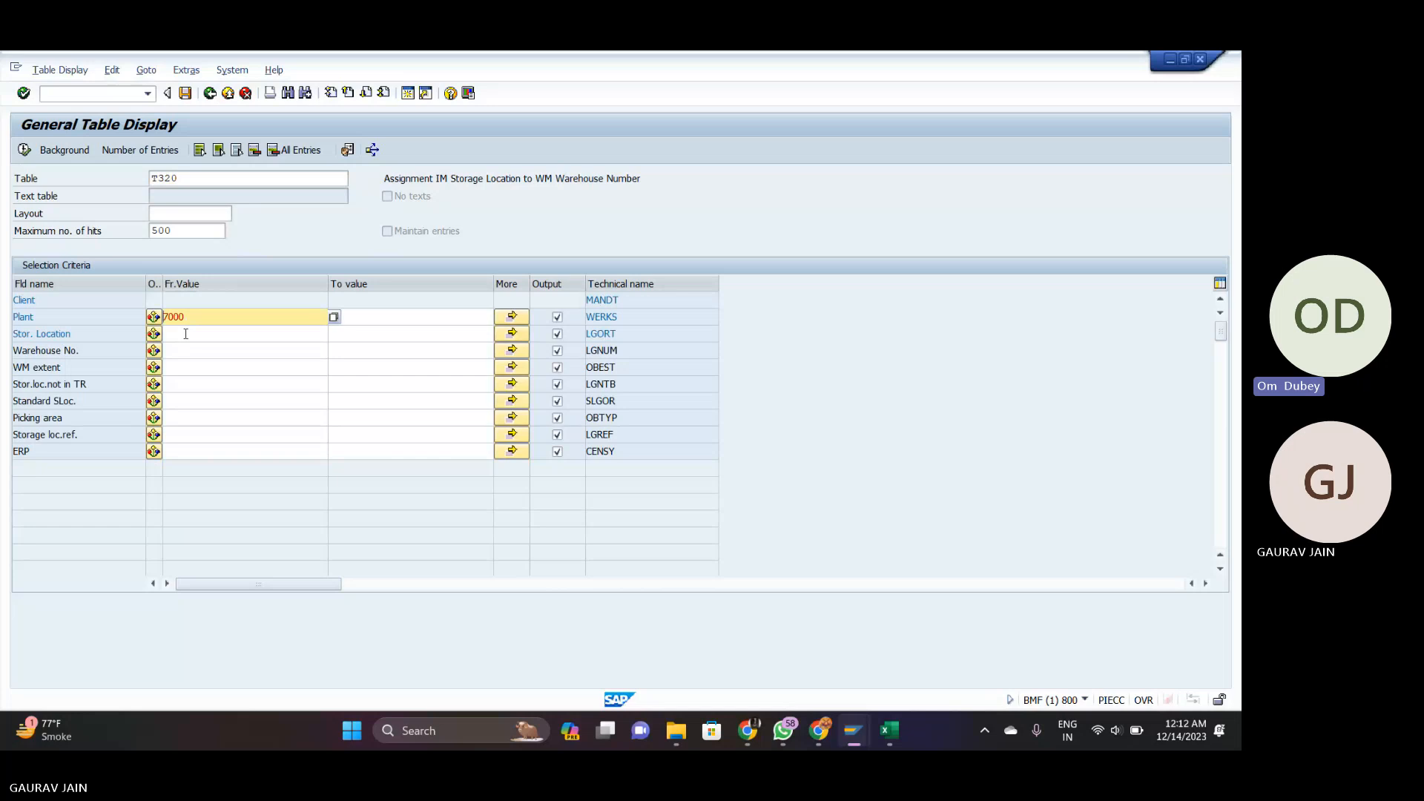
click(186, 333)
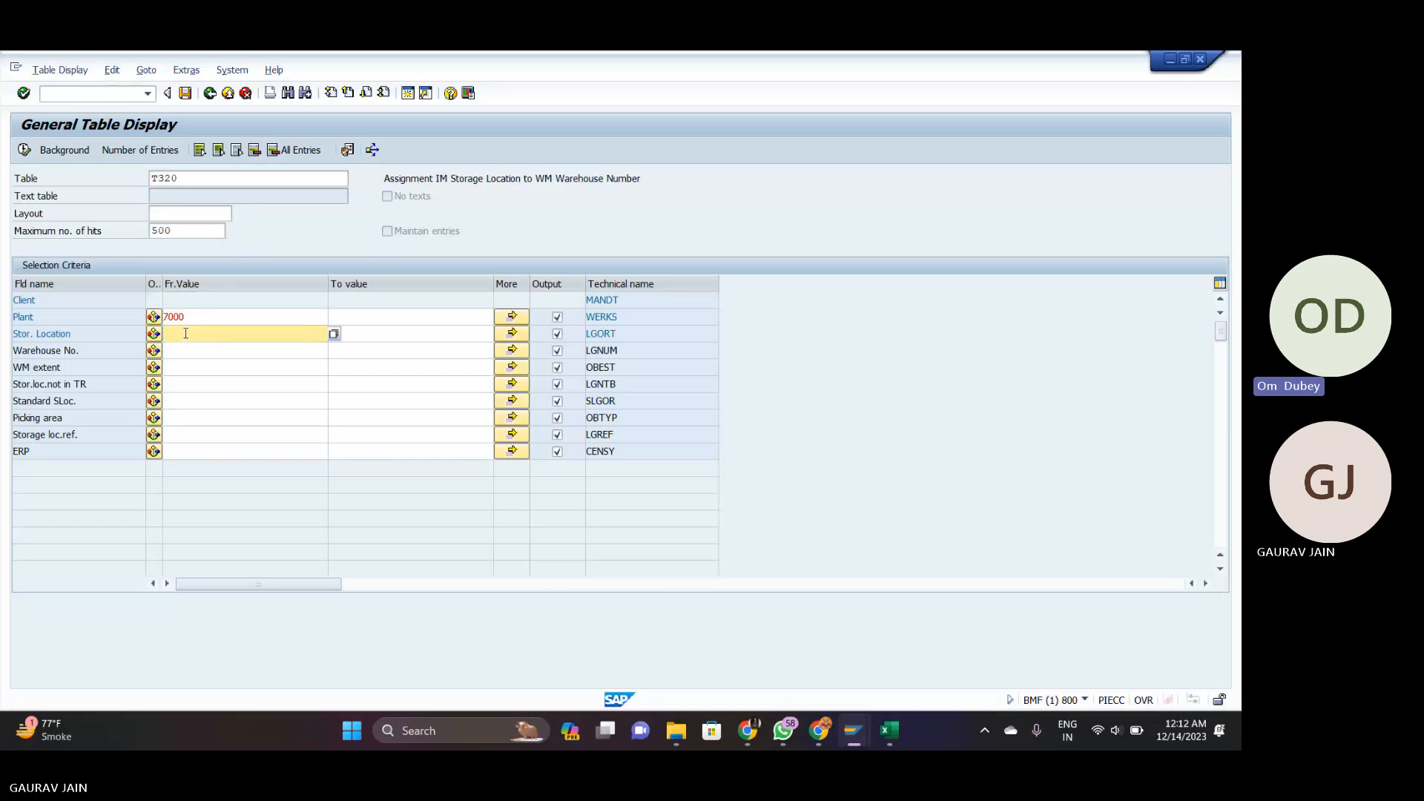
click(186, 353)
text(00)
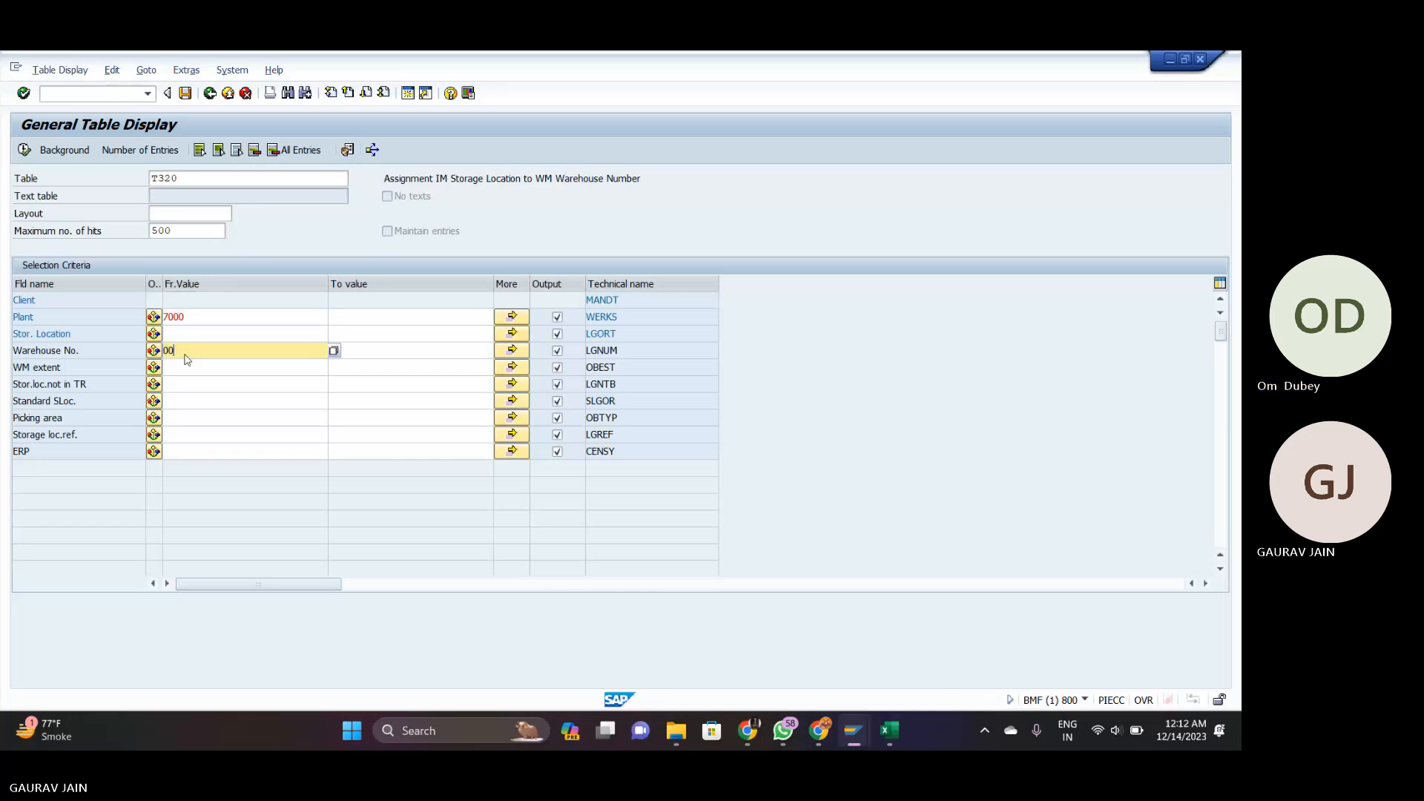
text(1)
key(F8)
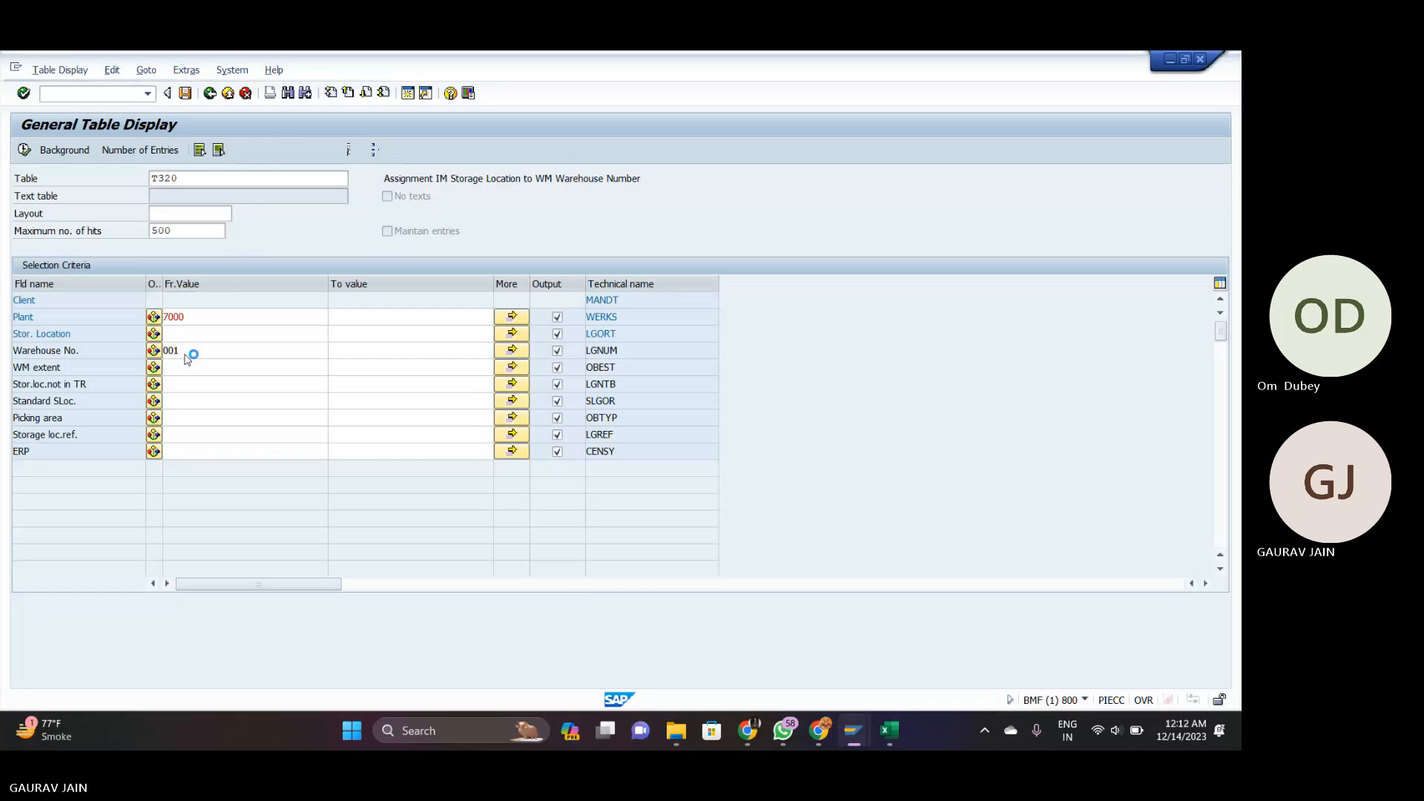
key(F8)
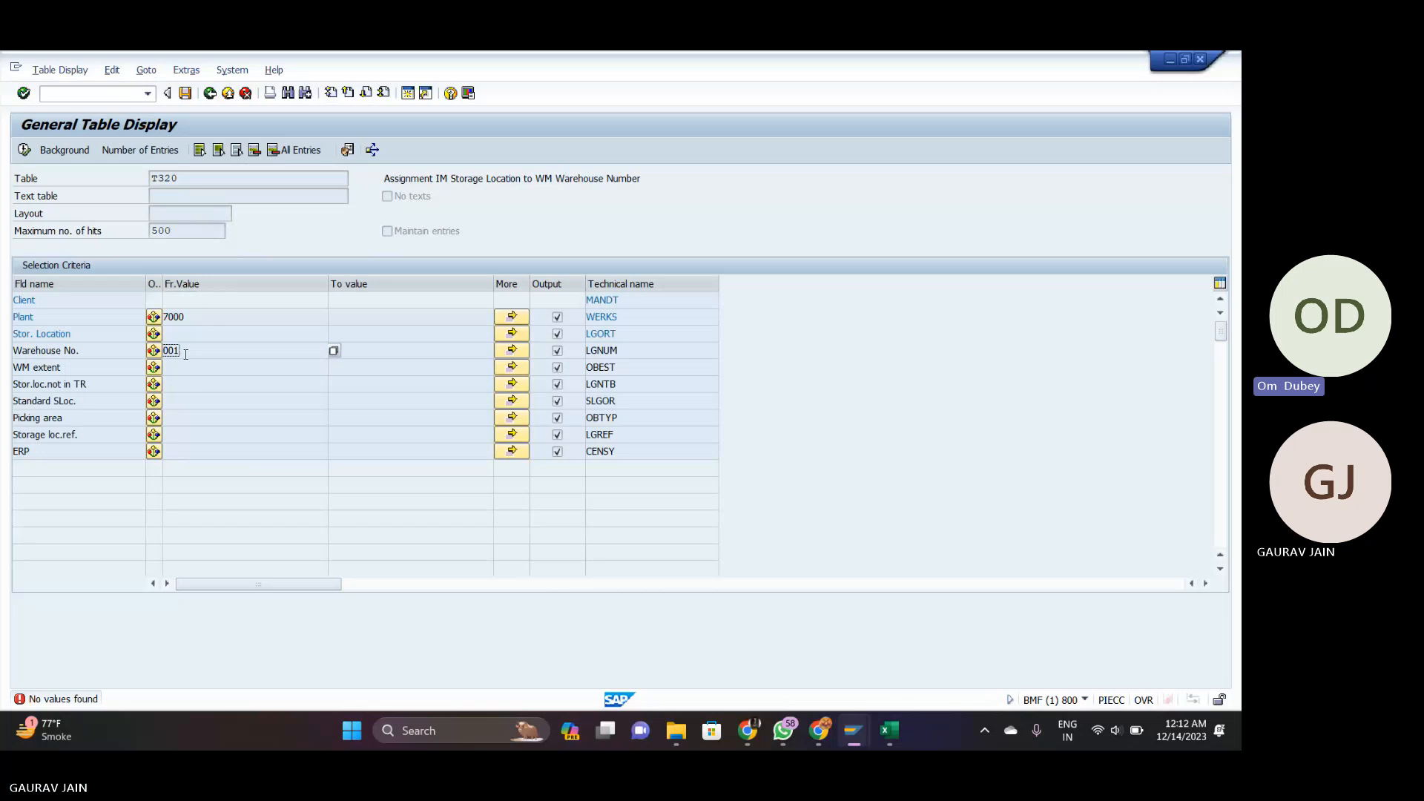
key(alt+Tab)
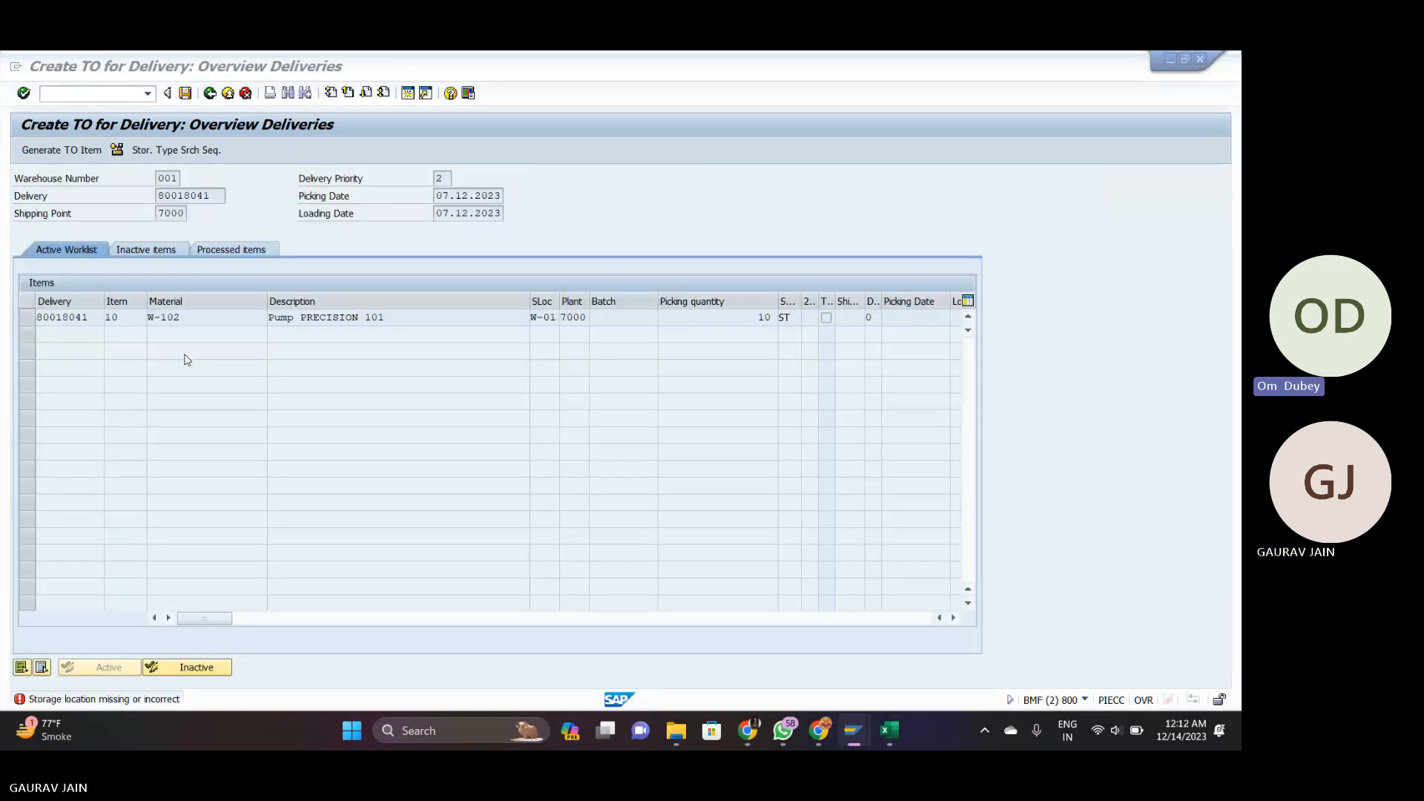